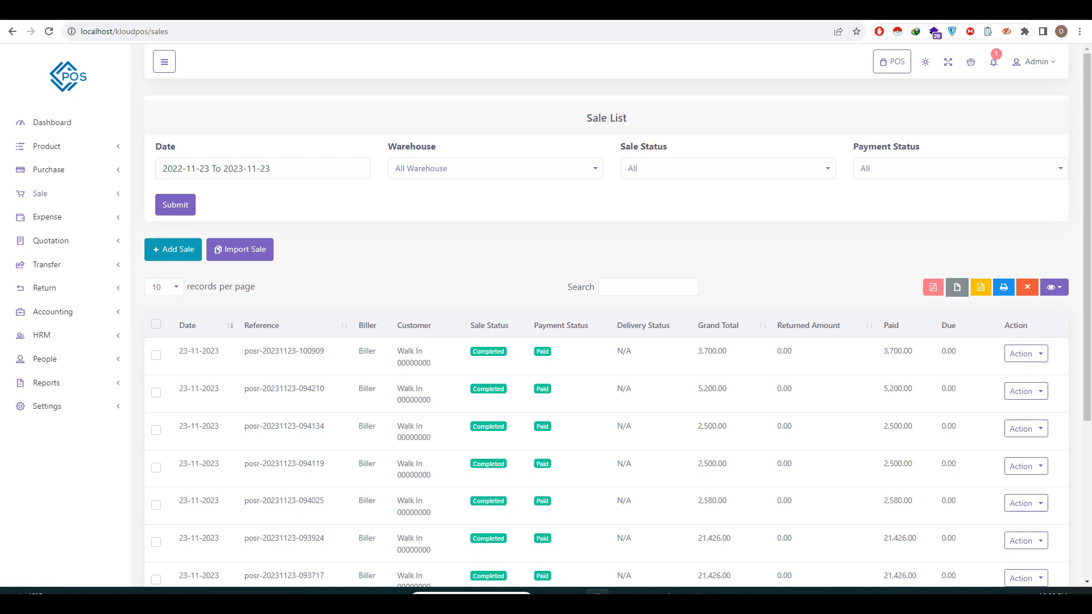
Open the sale list and look through the warehouse, sale status and payment status filter options.
click(39, 194)
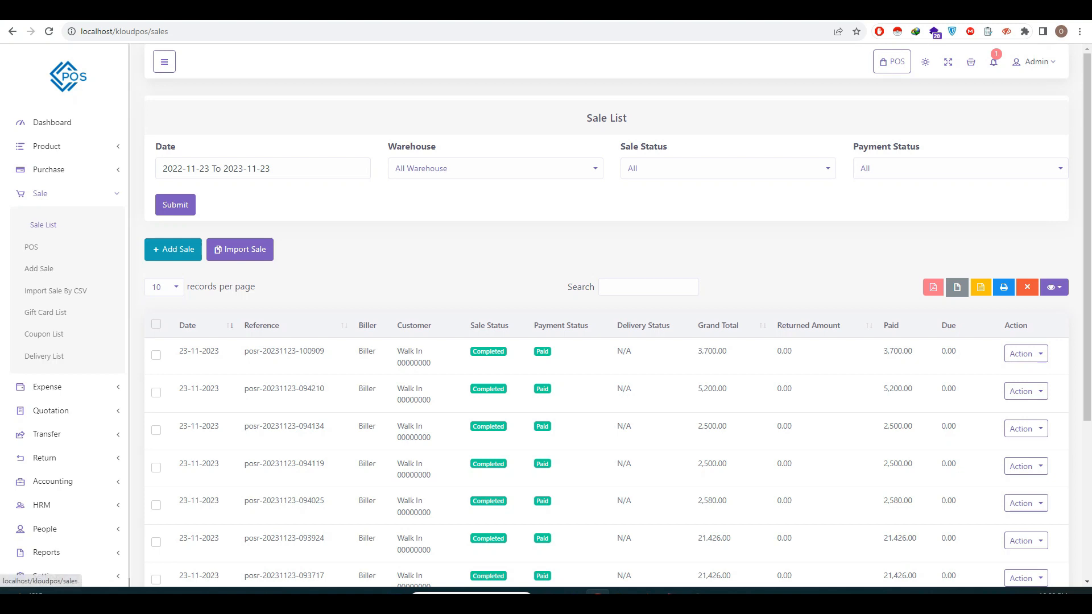
click(43, 224)
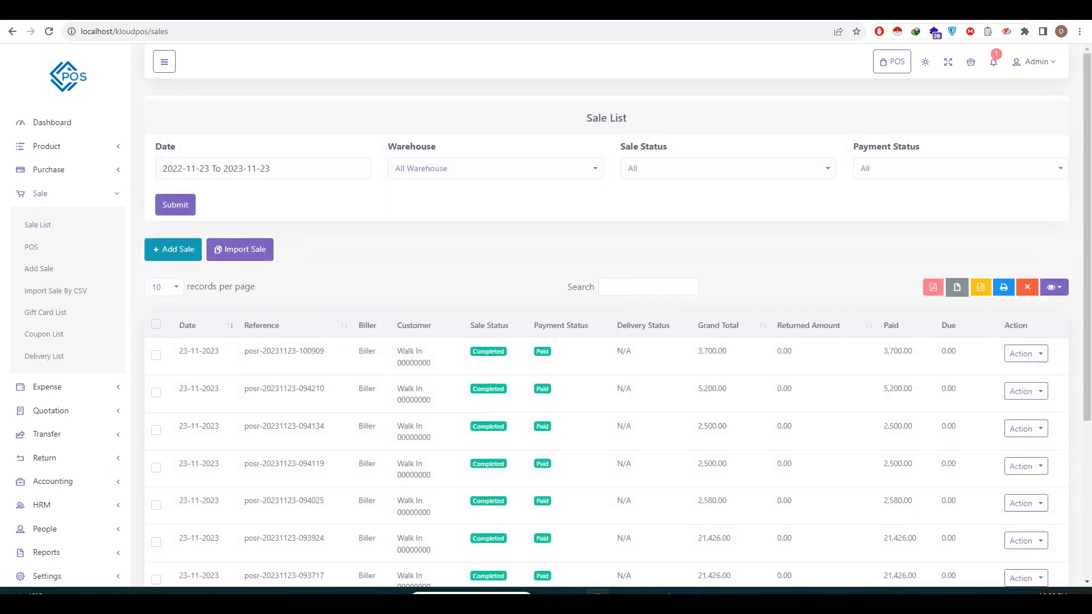
click(495, 168)
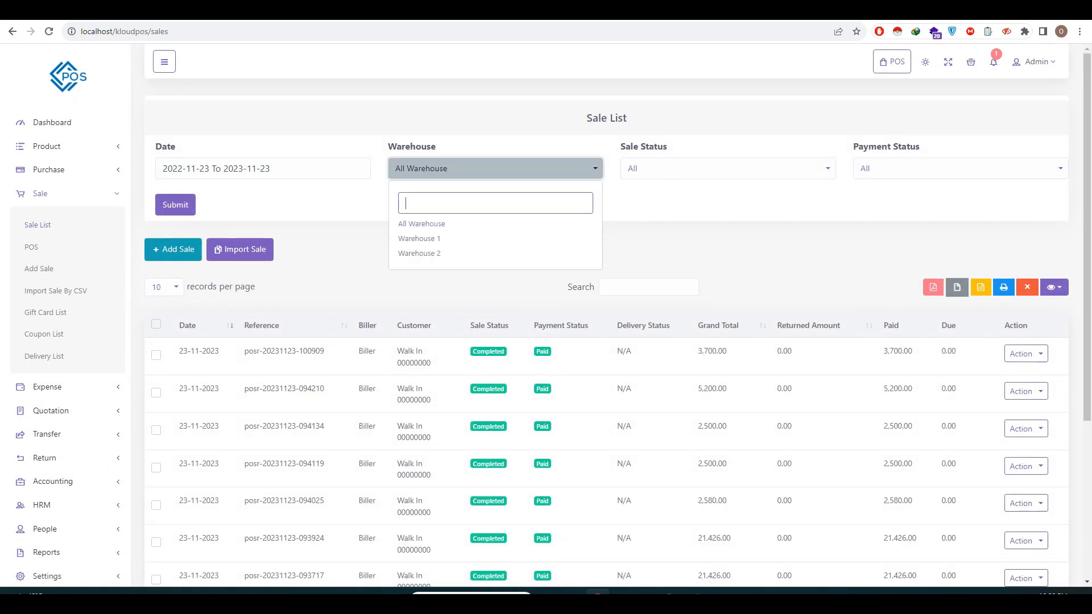
click(728, 169)
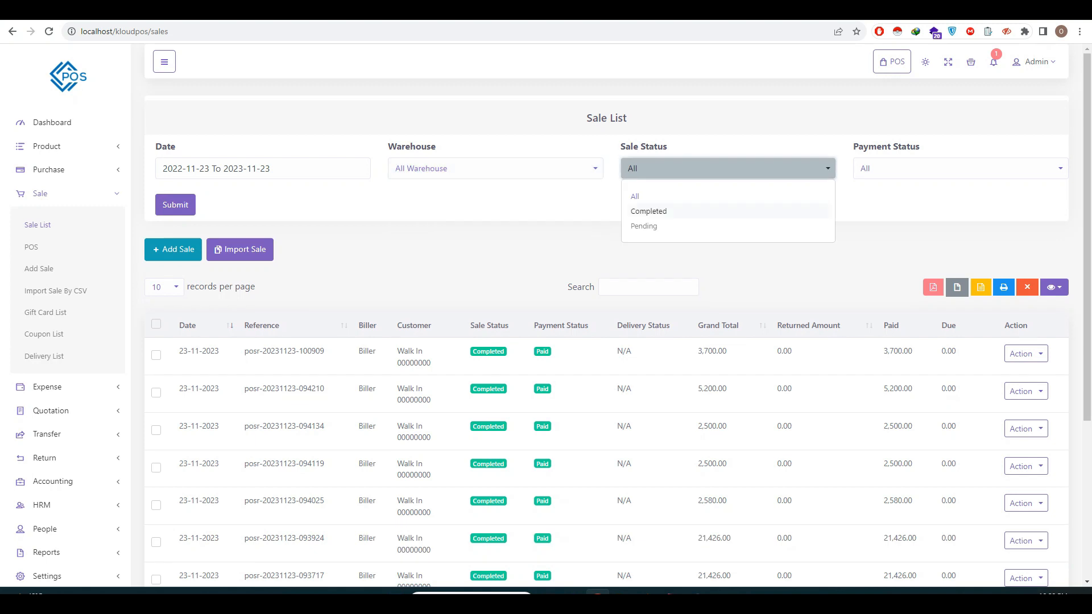
click(960, 168)
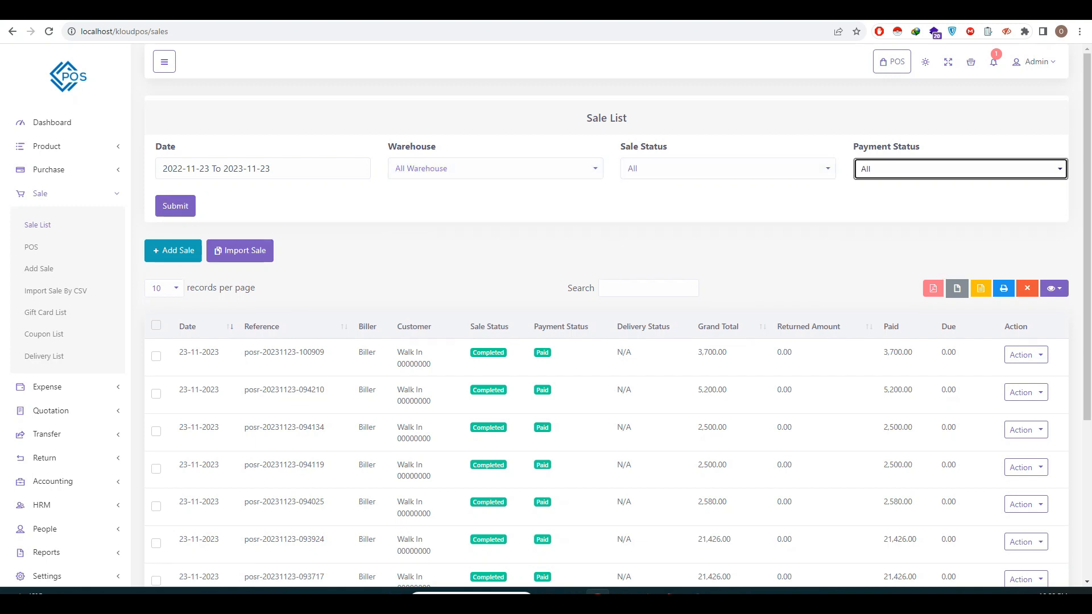
click(455, 206)
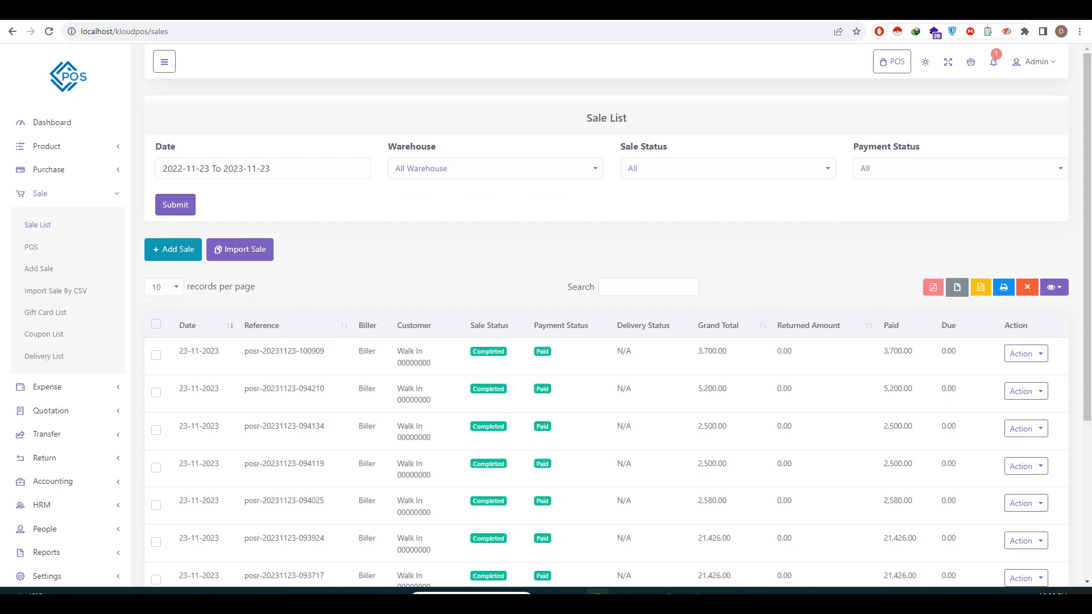
Filter the sale list by Pending payment status, and set the payment status filter back to All.
click(960, 169)
click(876, 212)
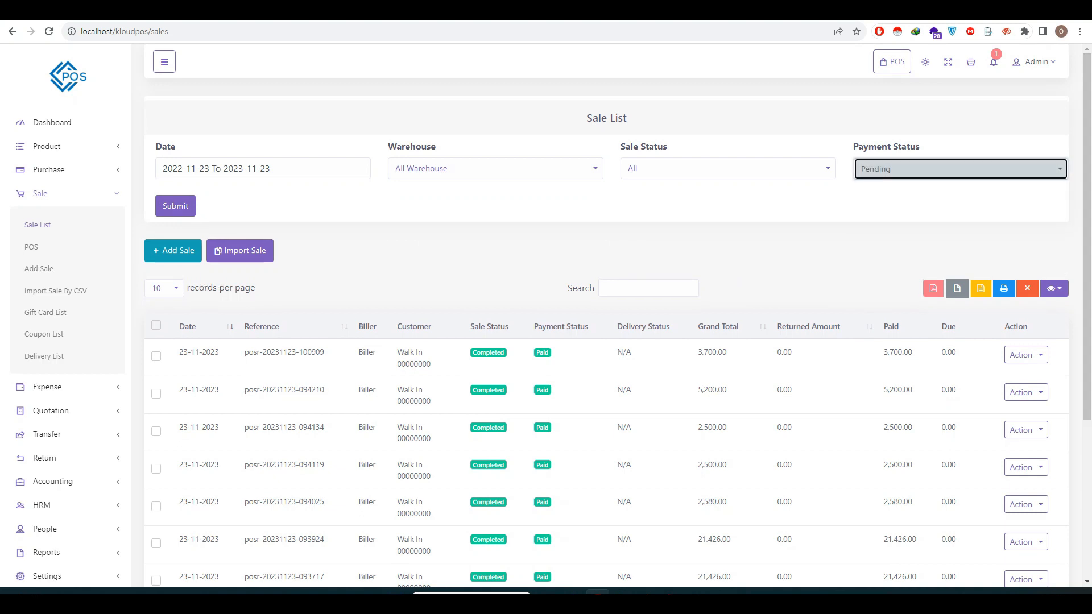
click(175, 206)
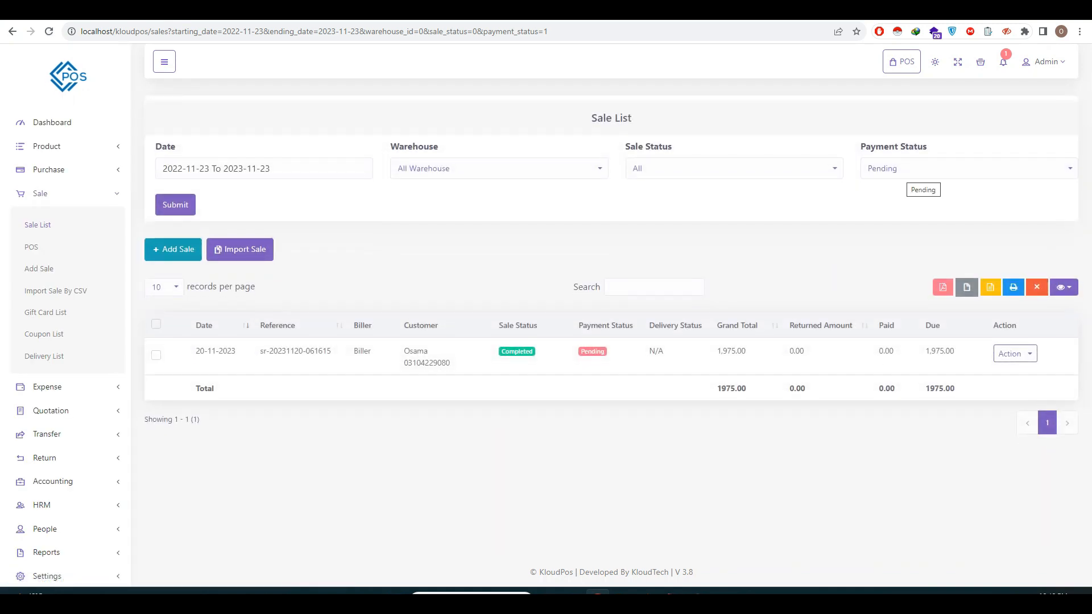
click(907, 169)
click(875, 197)
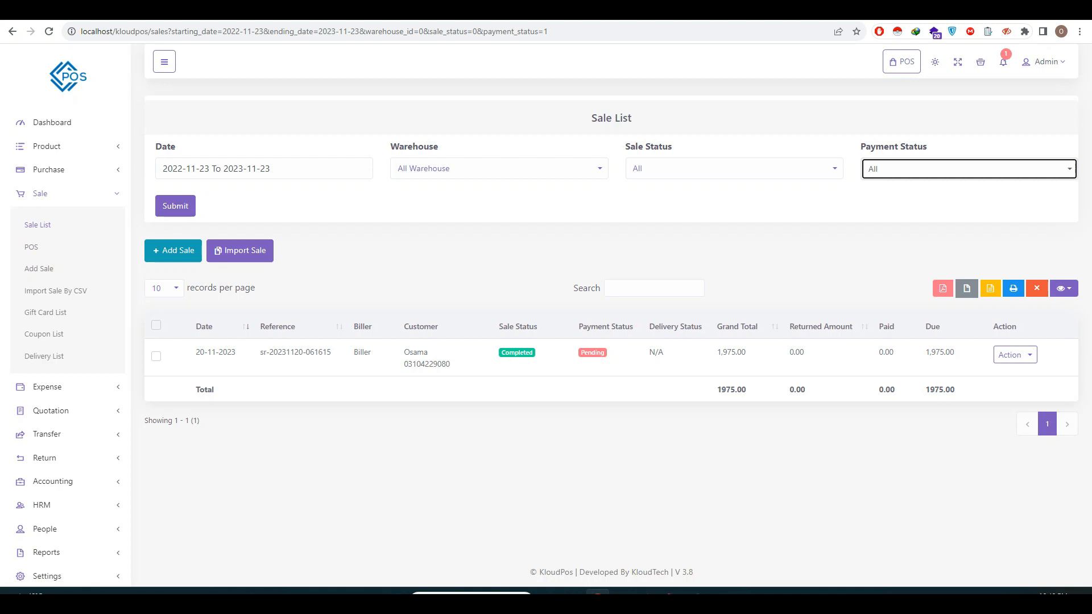
Open the POS screen and browse its products by the Dress Pant category, by a brand and by featured items.
click(36, 247)
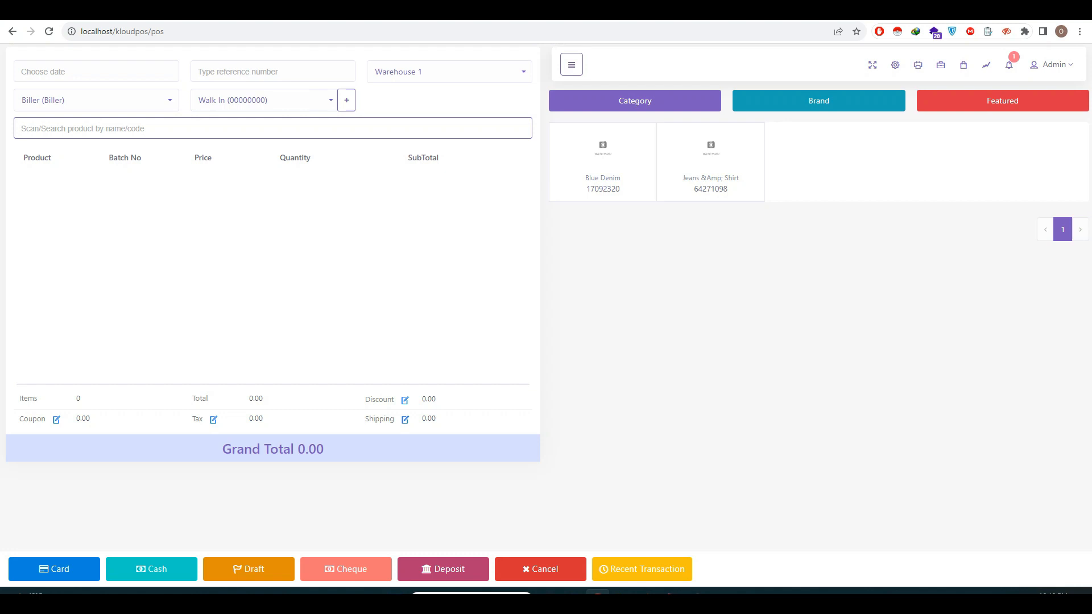
click(635, 101)
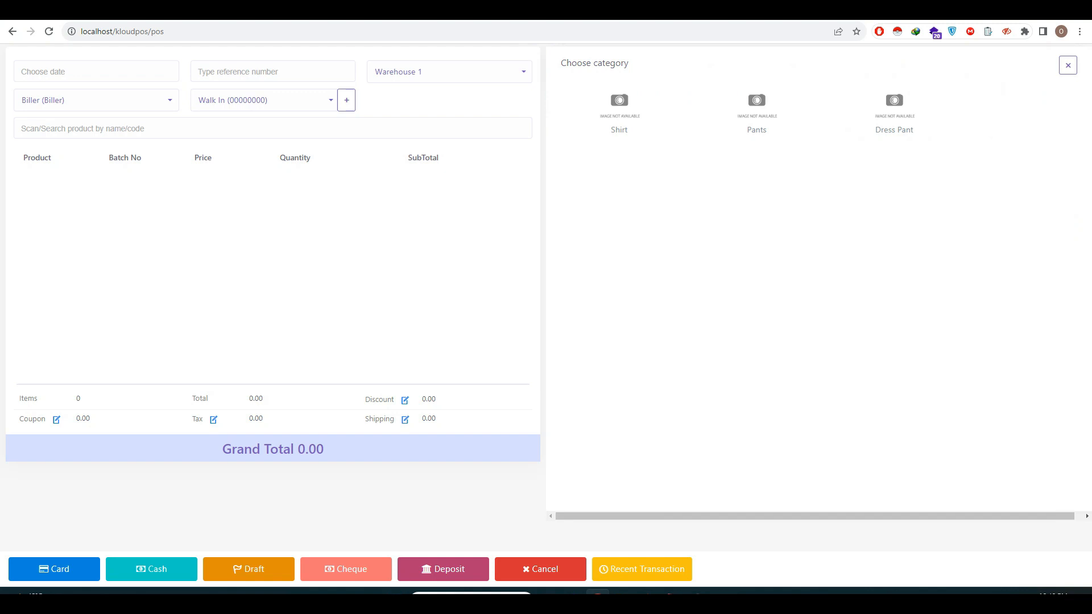
click(894, 103)
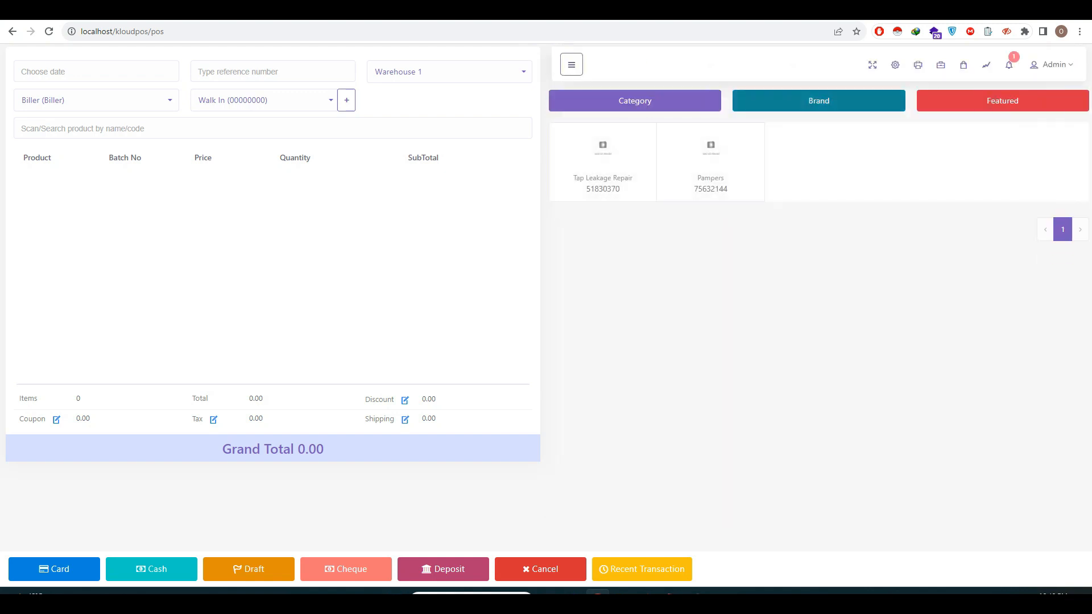
click(819, 101)
click(726, 105)
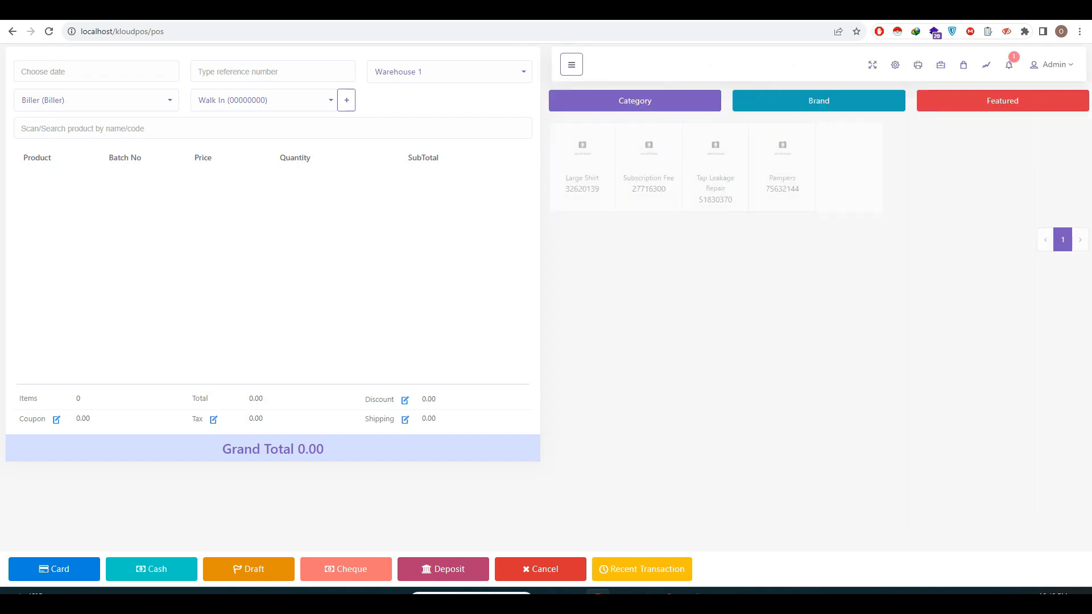
click(1002, 101)
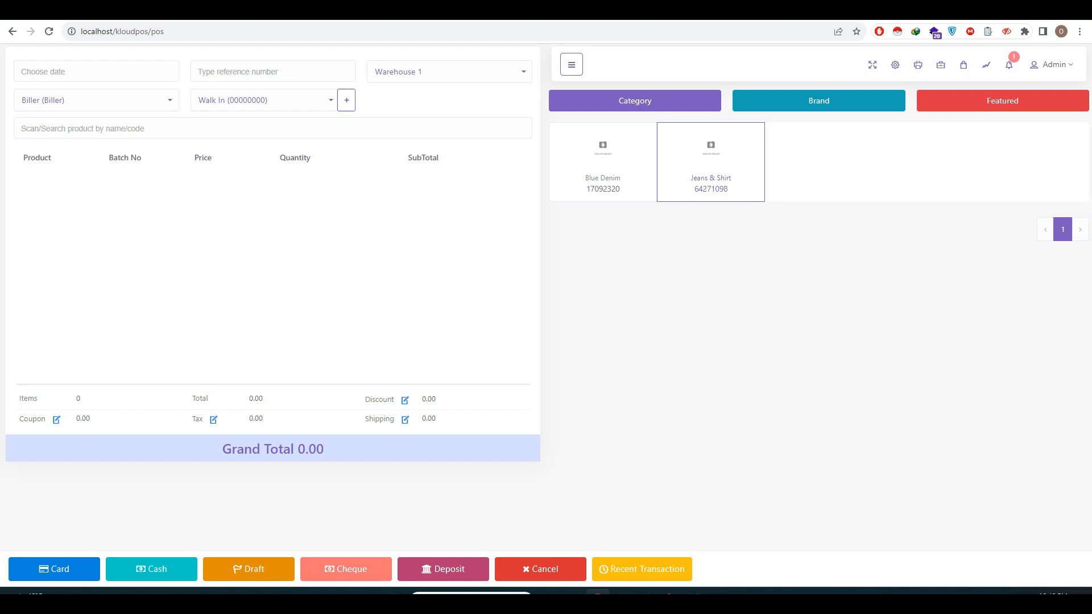
Add Jeans & Shirt and Blue Denim to the order, and remove both products from it.
click(711, 162)
click(603, 162)
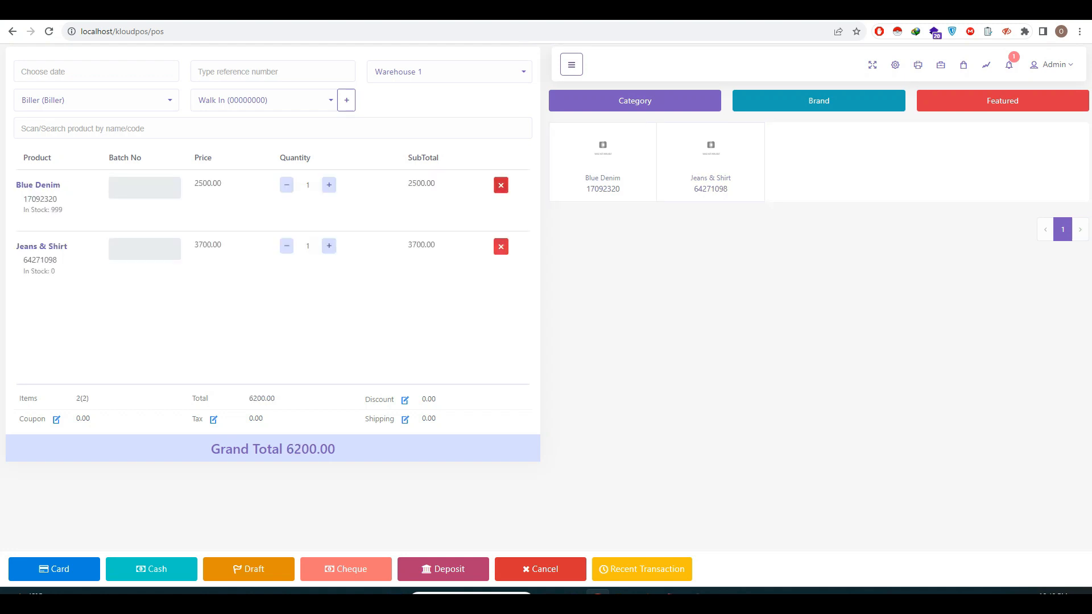
click(500, 185)
click(500, 185)
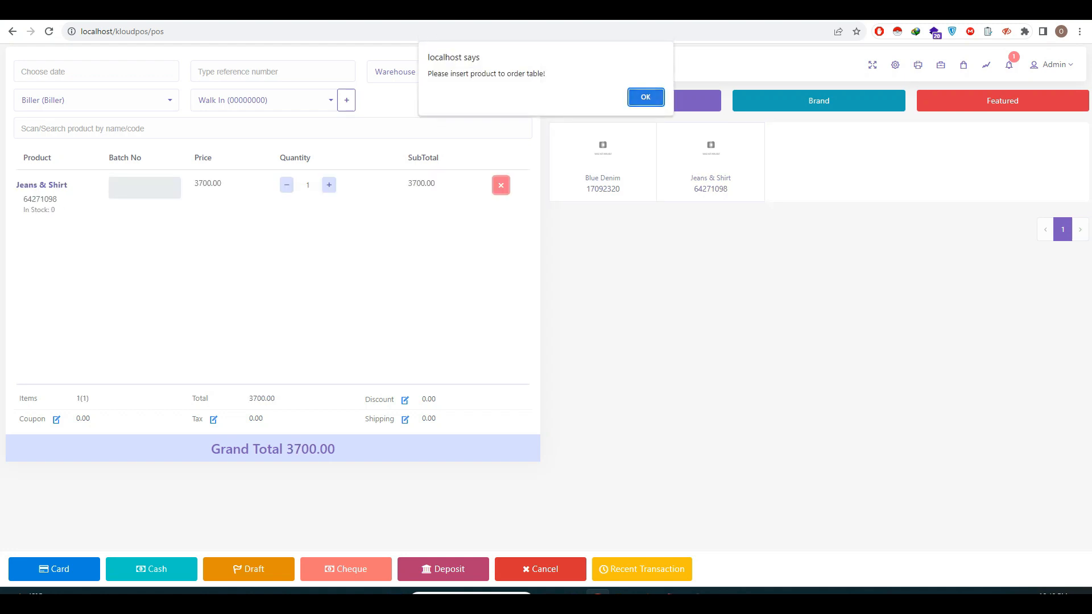
click(646, 98)
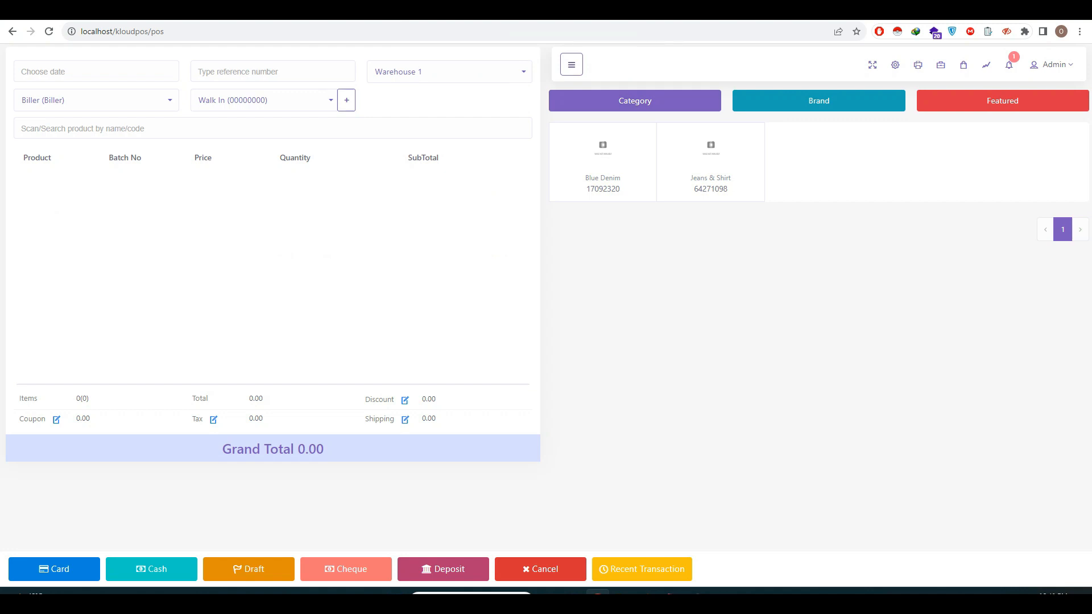
Look over the order's date, reference number, warehouse and biller fields and their available options.
click(96, 72)
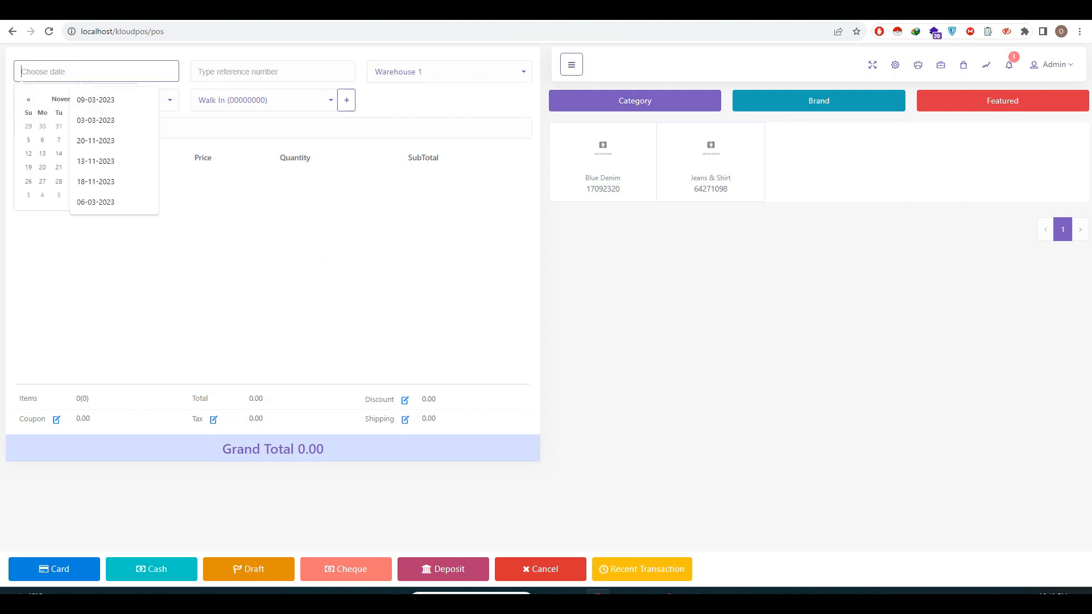
click(273, 71)
click(517, 72)
click(517, 72)
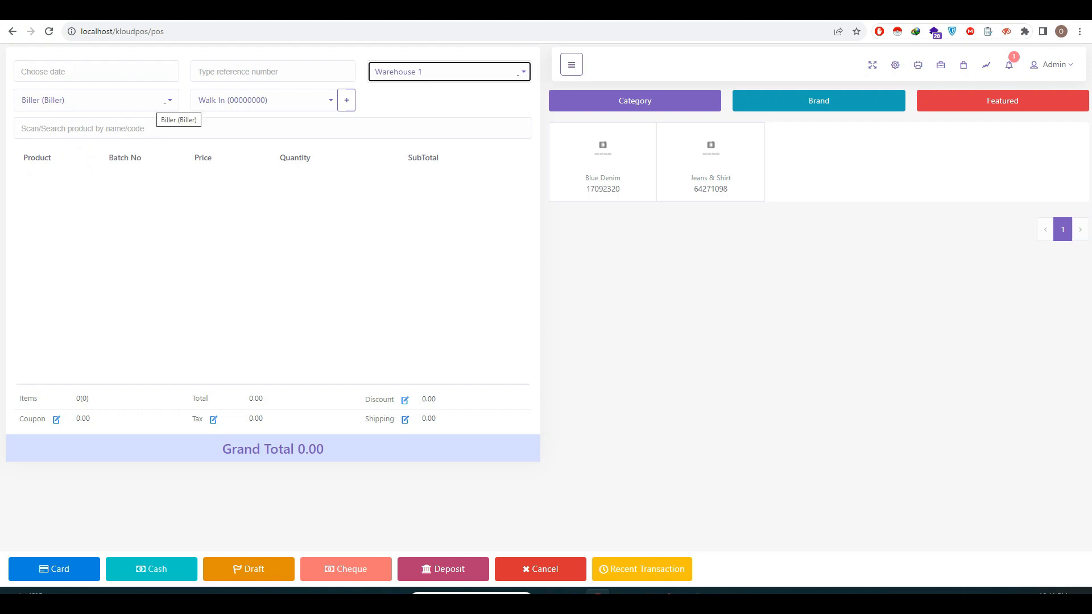
click(159, 101)
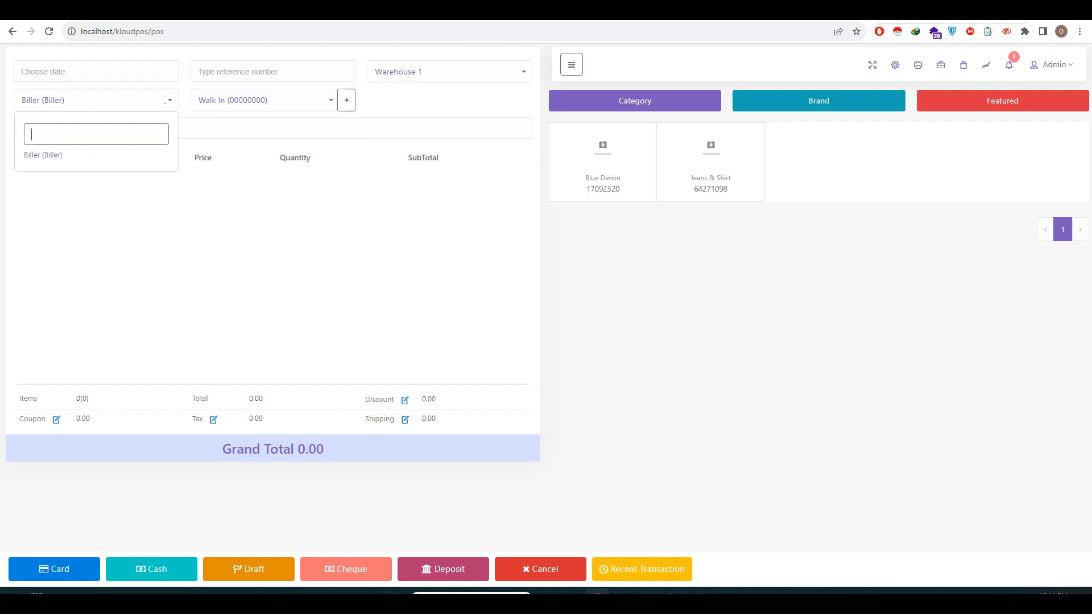
Set the order's customer to the registered customer listed after Walk In.
click(290, 101)
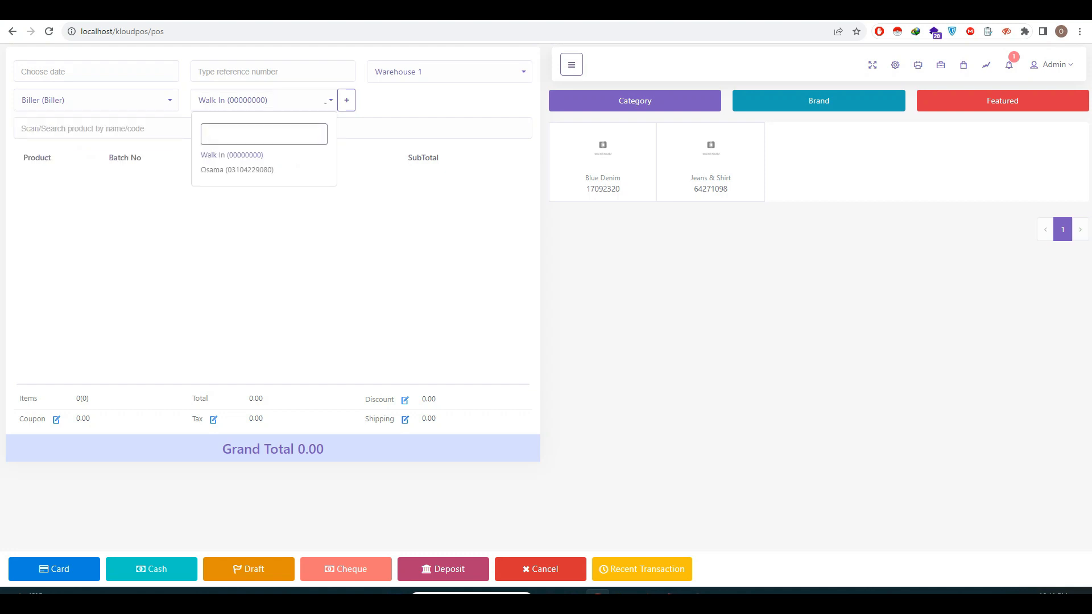
click(238, 169)
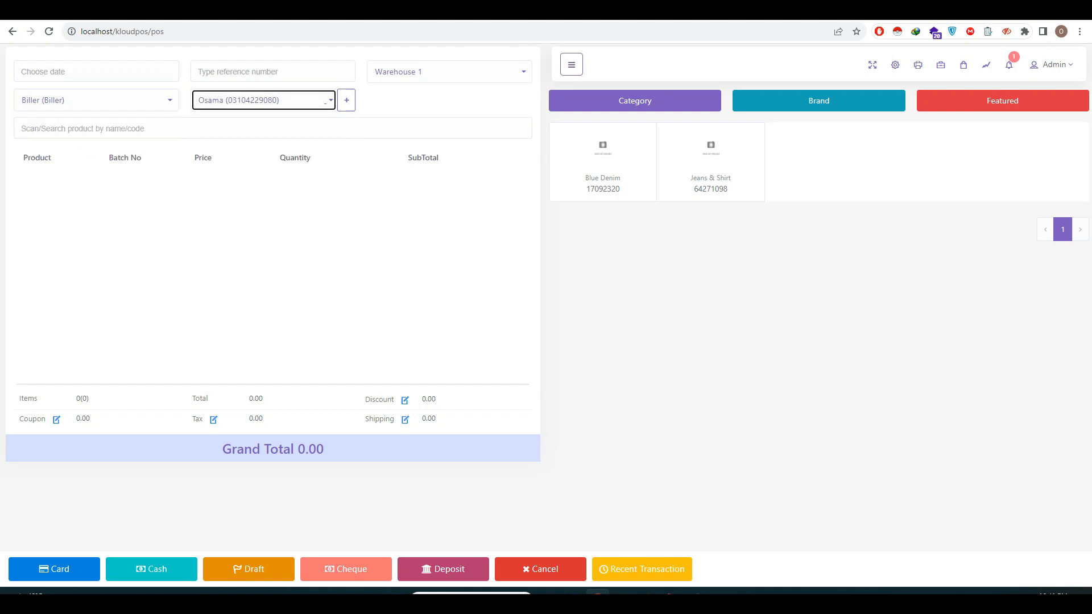
click(325, 102)
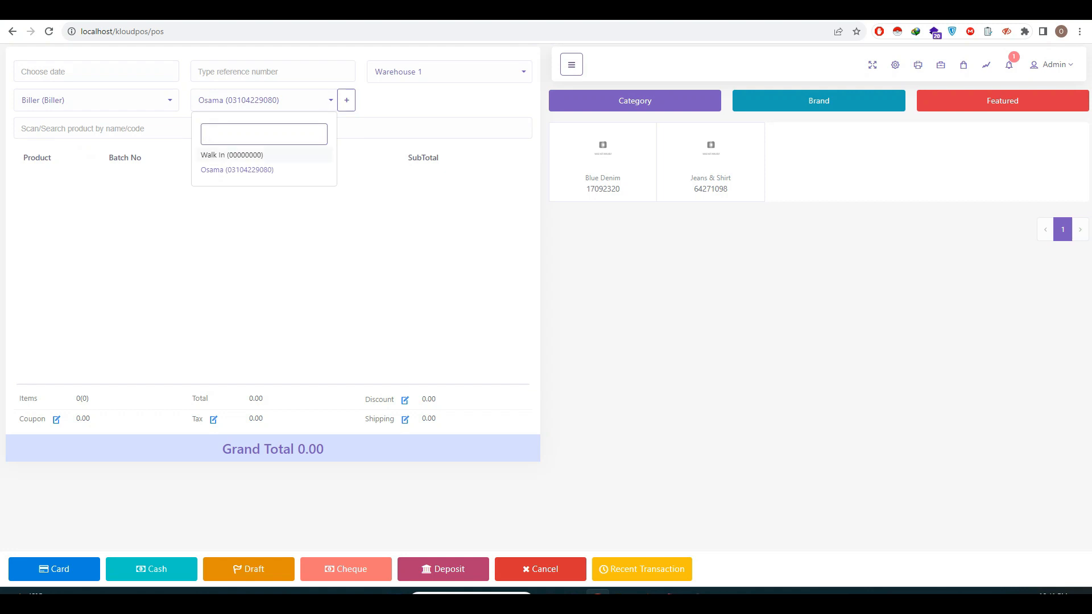
click(325, 101)
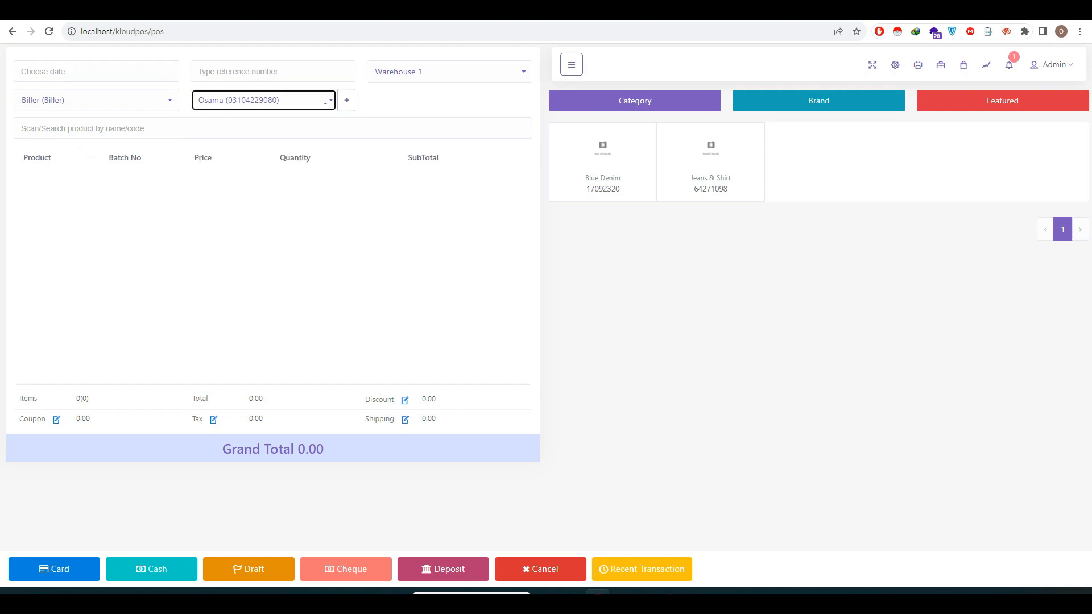
Open the form for adding a customer, review its customer group and contact fields, and close it without saving.
click(347, 100)
click(432, 159)
click(433, 159)
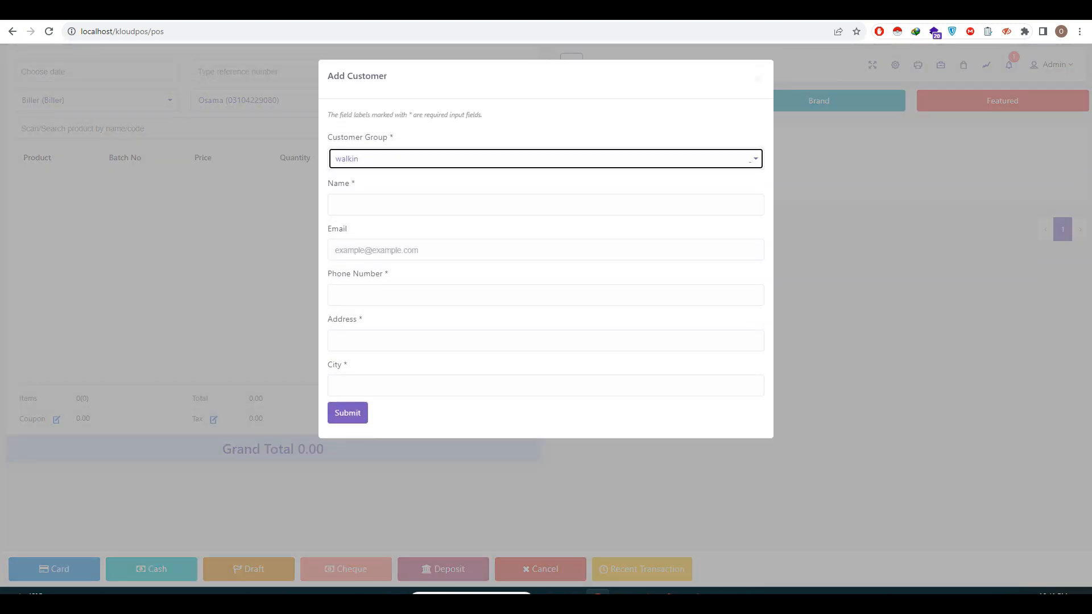
click(433, 205)
click(546, 273)
click(443, 295)
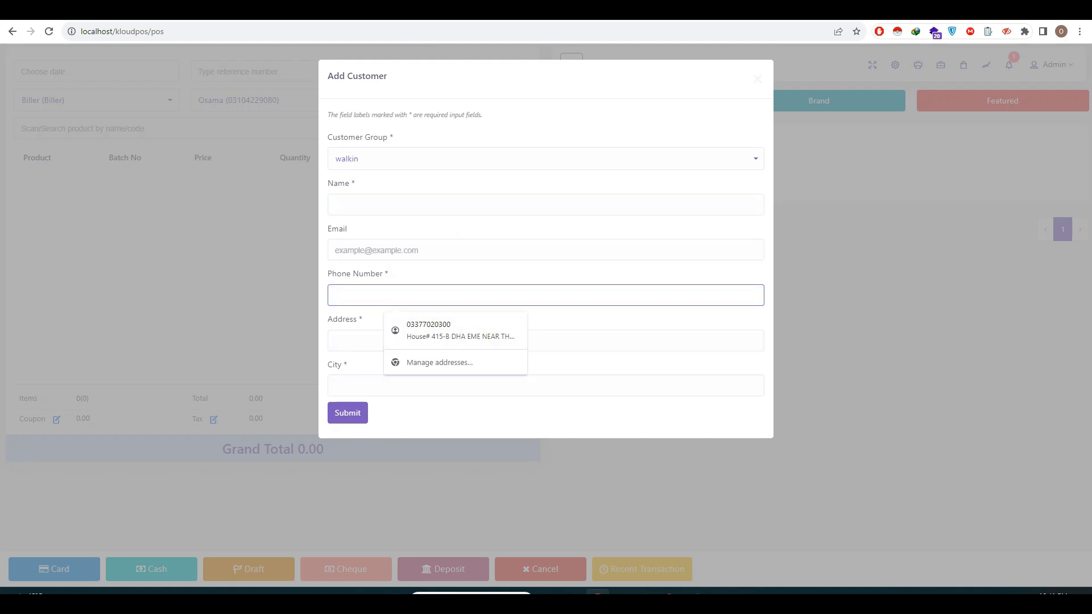
click(361, 341)
click(367, 364)
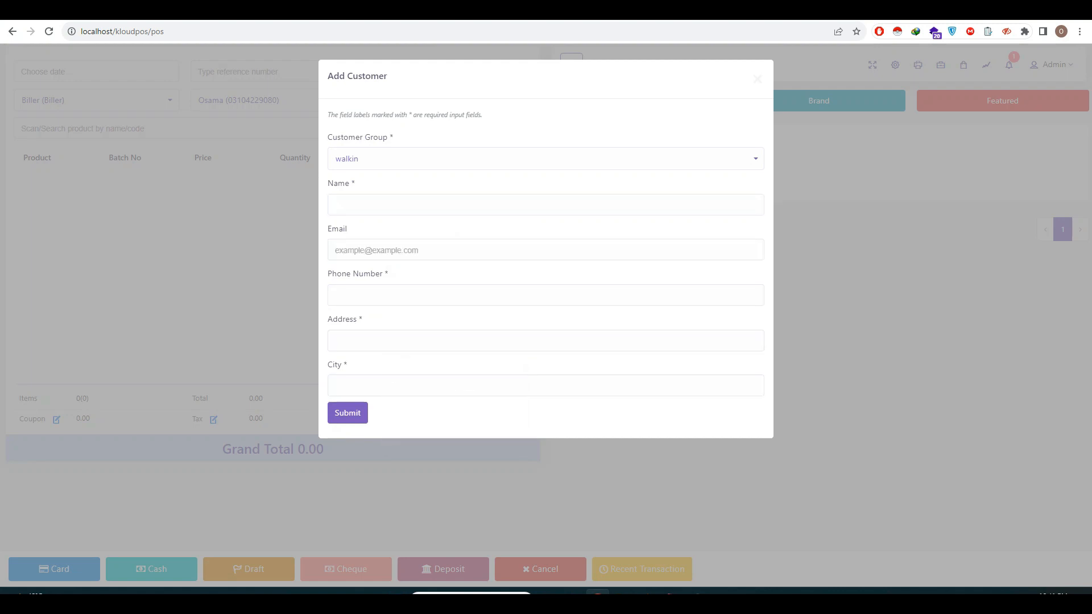
key(Escape)
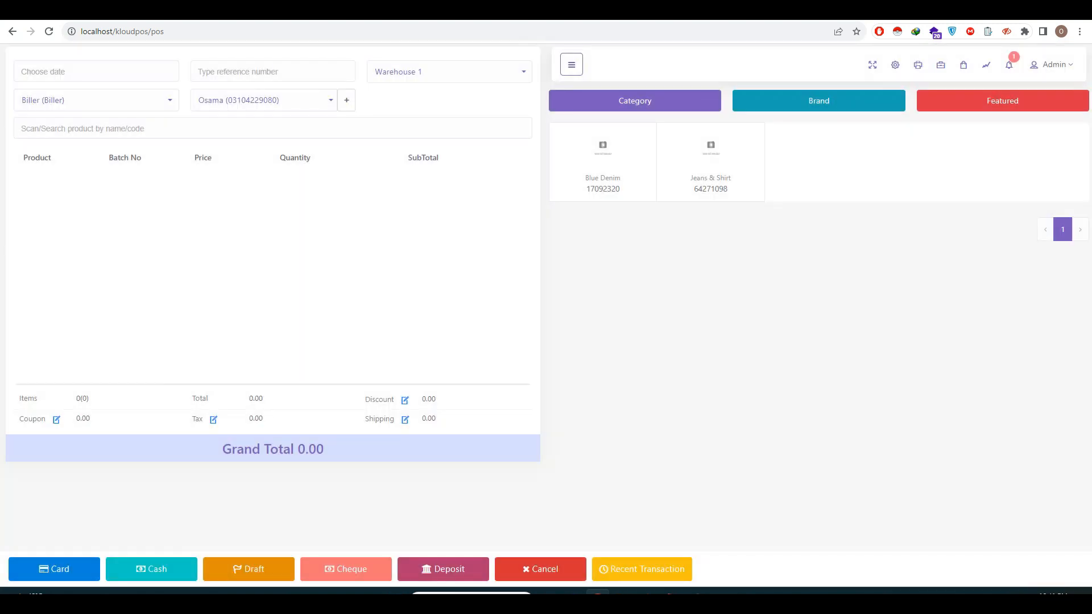
Add Large Shirt to the order by searching for "larg", and copy its product code.
click(273, 129)
text(larg)
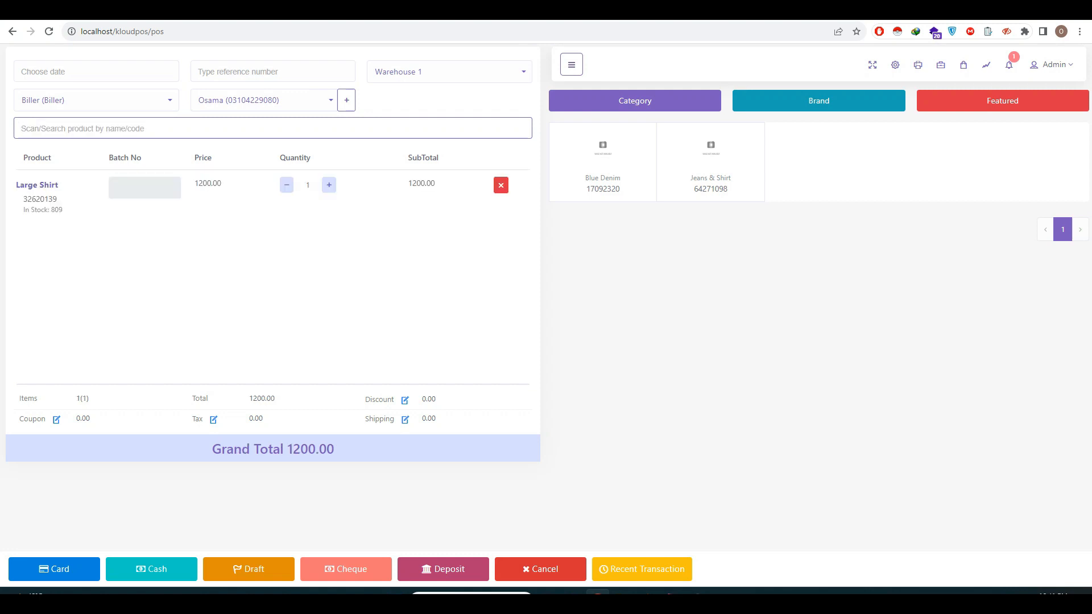
double_click(40, 199)
key(ctrl+c)
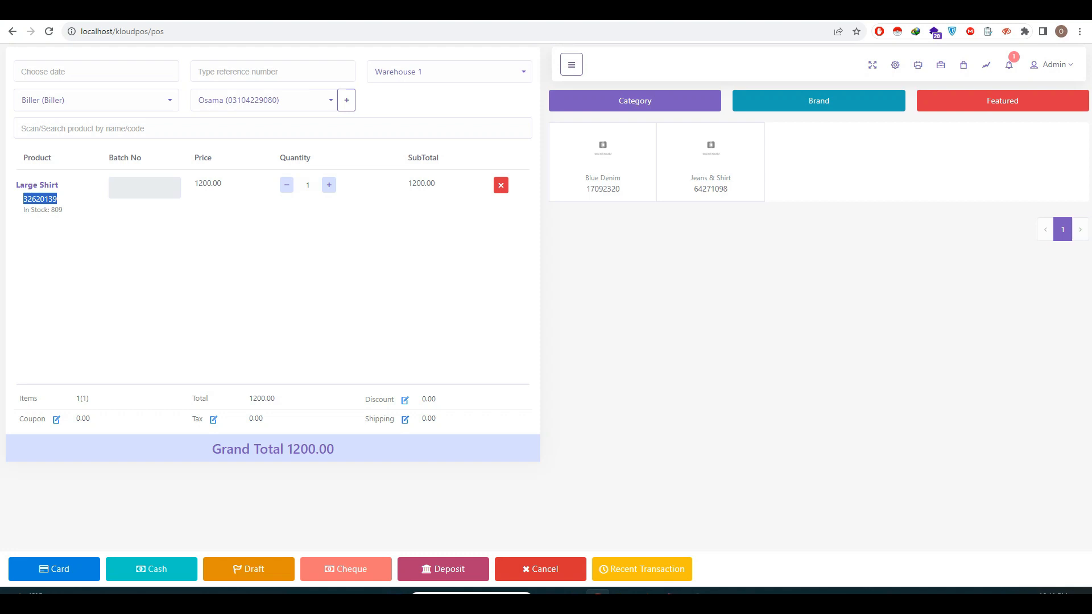
Raise the Large Shirt quantity to 5 by entering its copied product code twice and incrementing it twice.
click(114, 128)
key(ctrl+v)
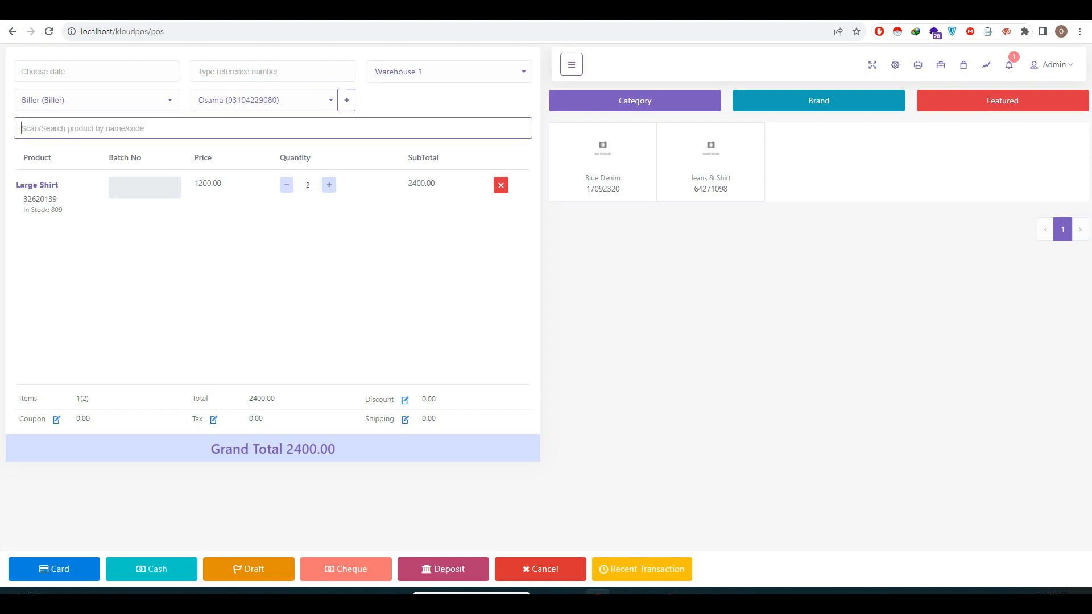
key(ctrl+v)
click(329, 185)
click(329, 185)
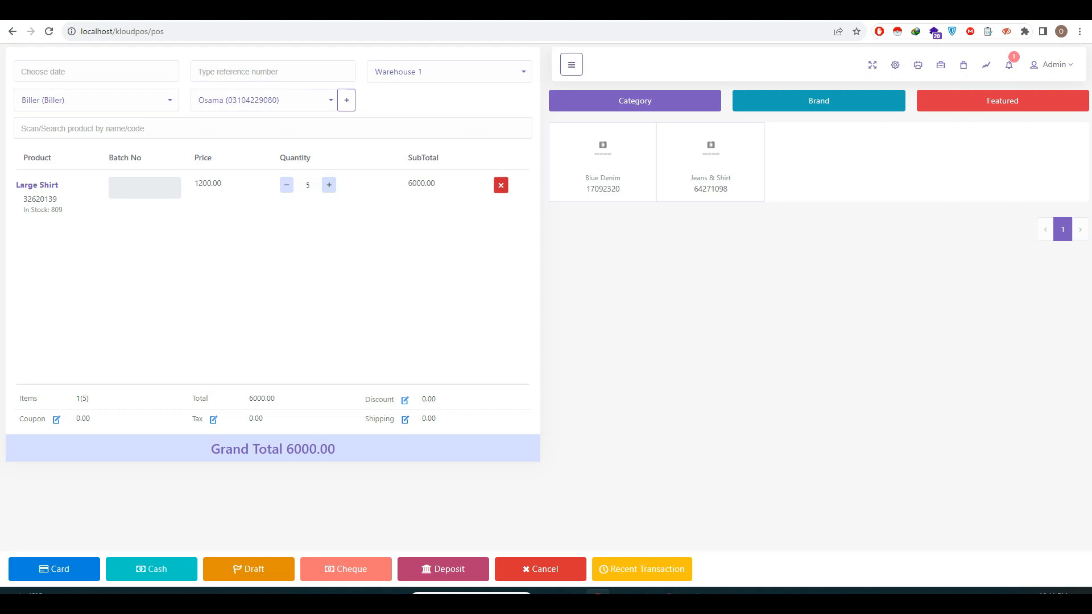
Remove Large Shirt from the order and add it again using its copied product code.
click(501, 185)
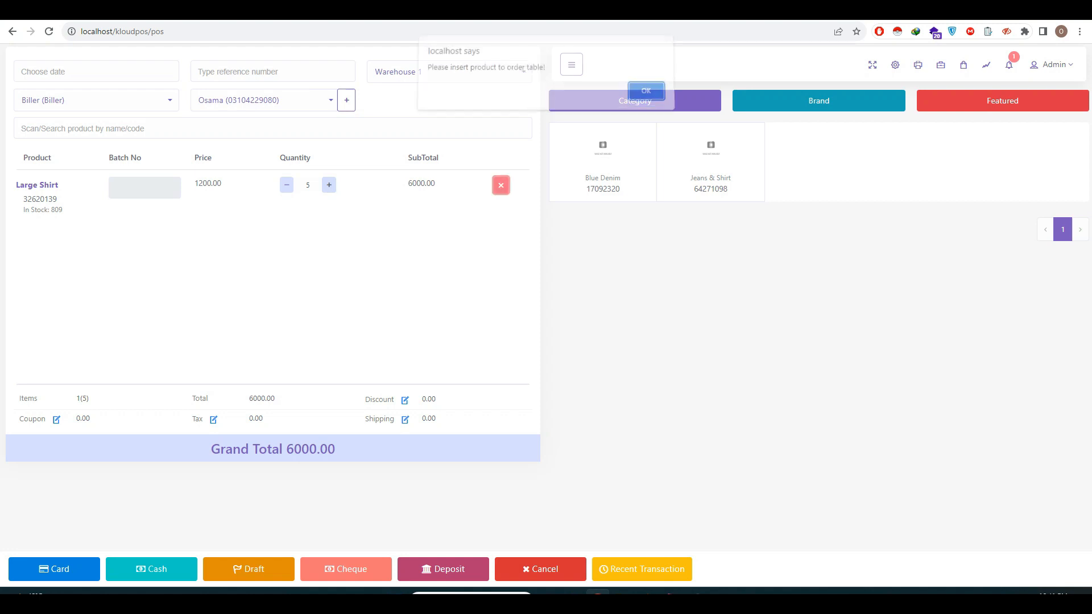
click(646, 90)
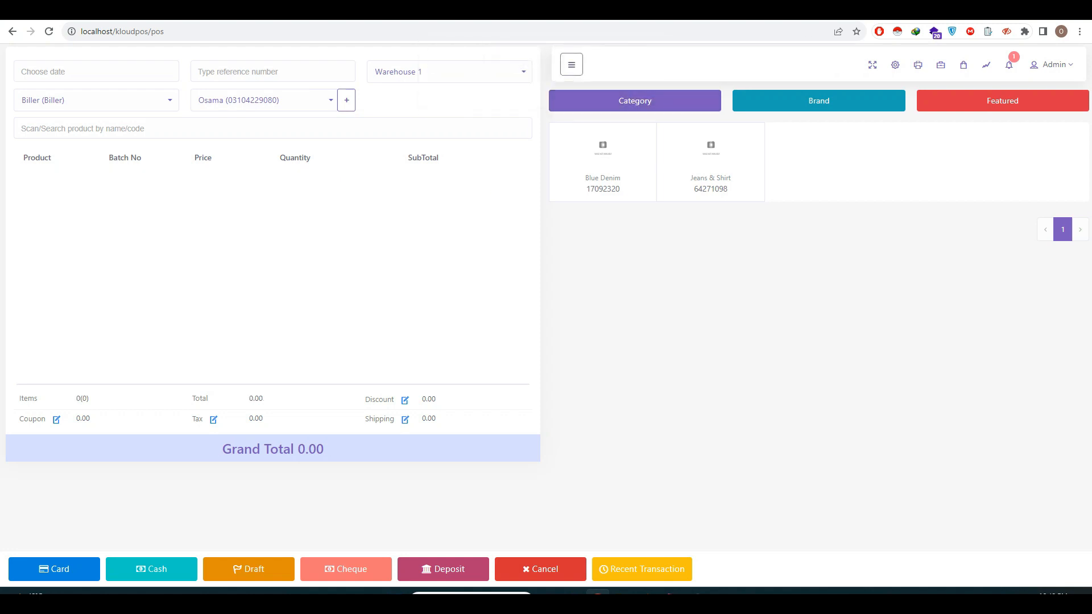
click(171, 128)
key(ctrl+v)
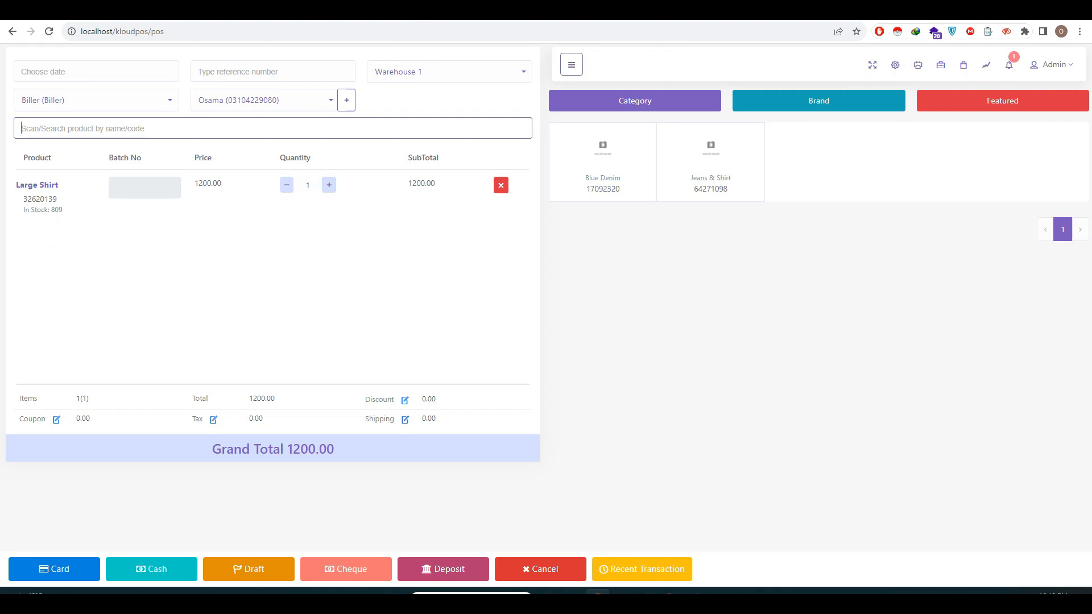
Open Large Shirt's line details in the order and update its unit price to 1000.
click(37, 184)
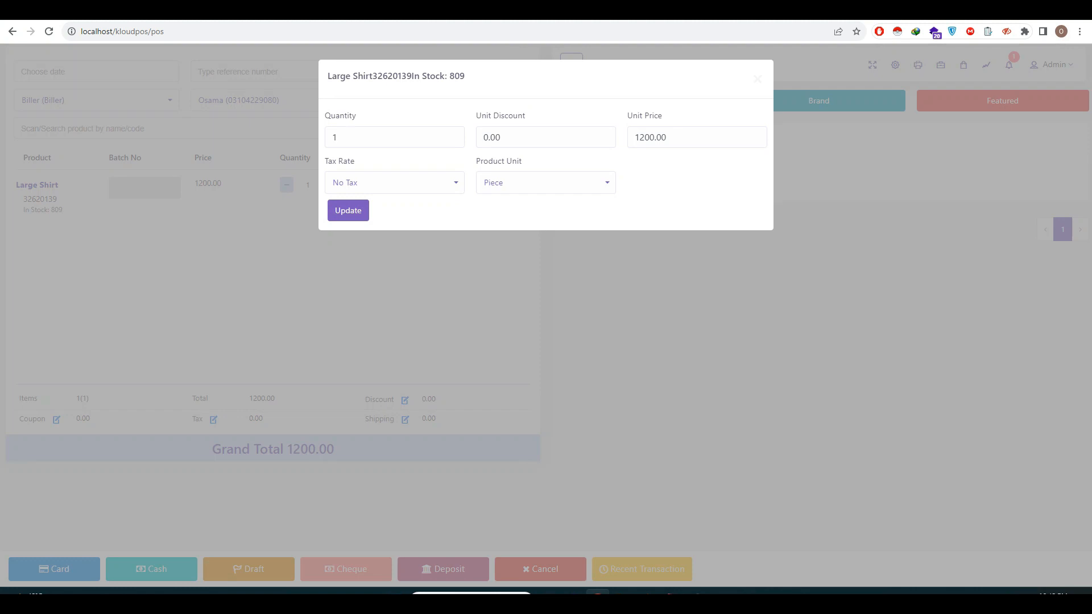
drag(655, 138, 634, 138)
text(1000)
click(488, 138)
click(340, 138)
click(348, 210)
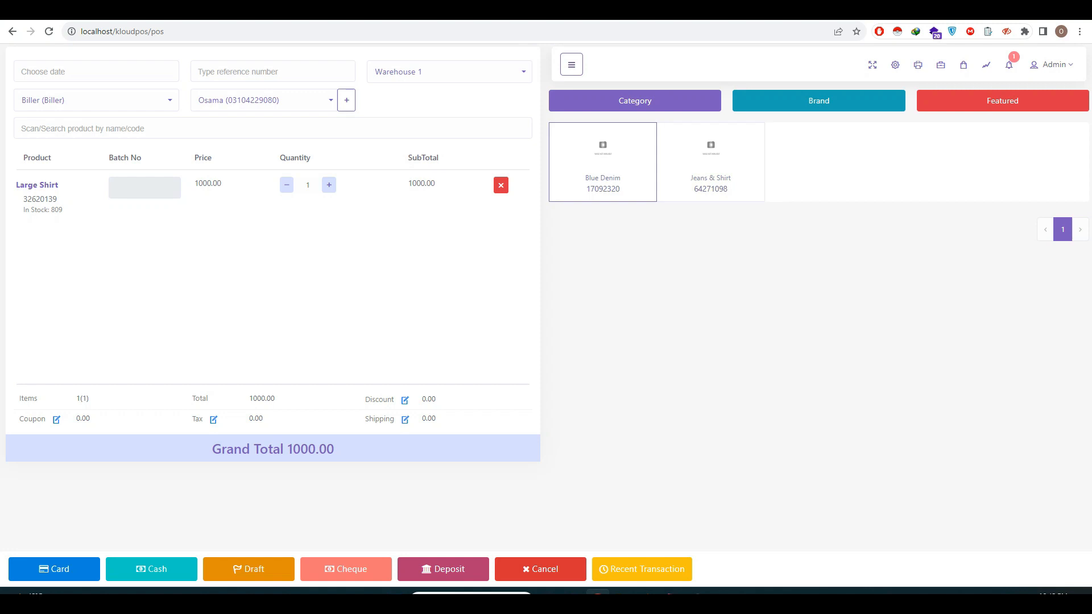
Add Blue Denim to the order and update its unit price to 1000.
click(603, 165)
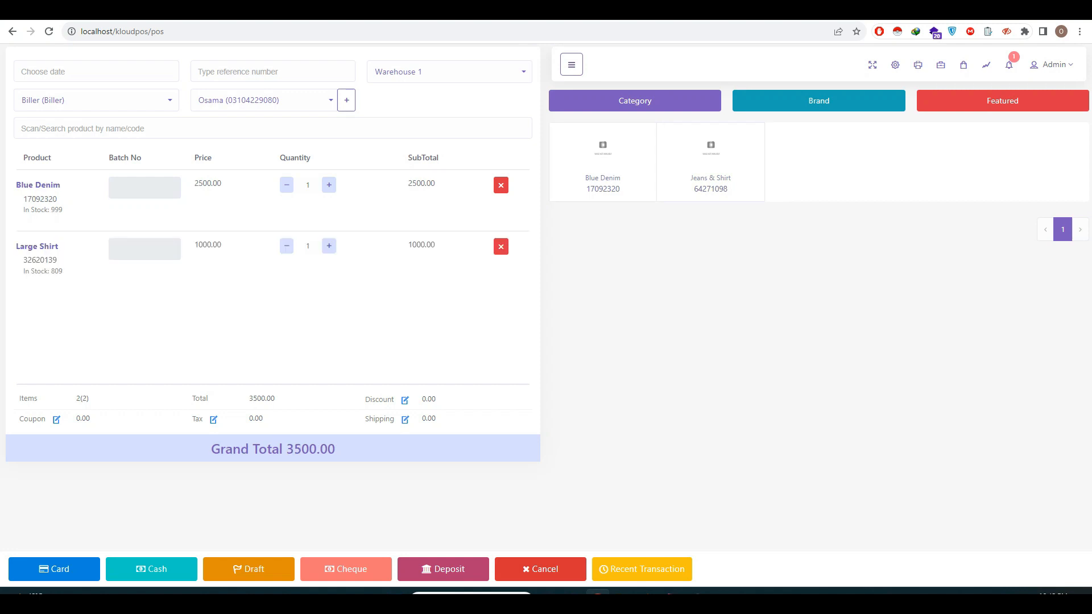
click(38, 185)
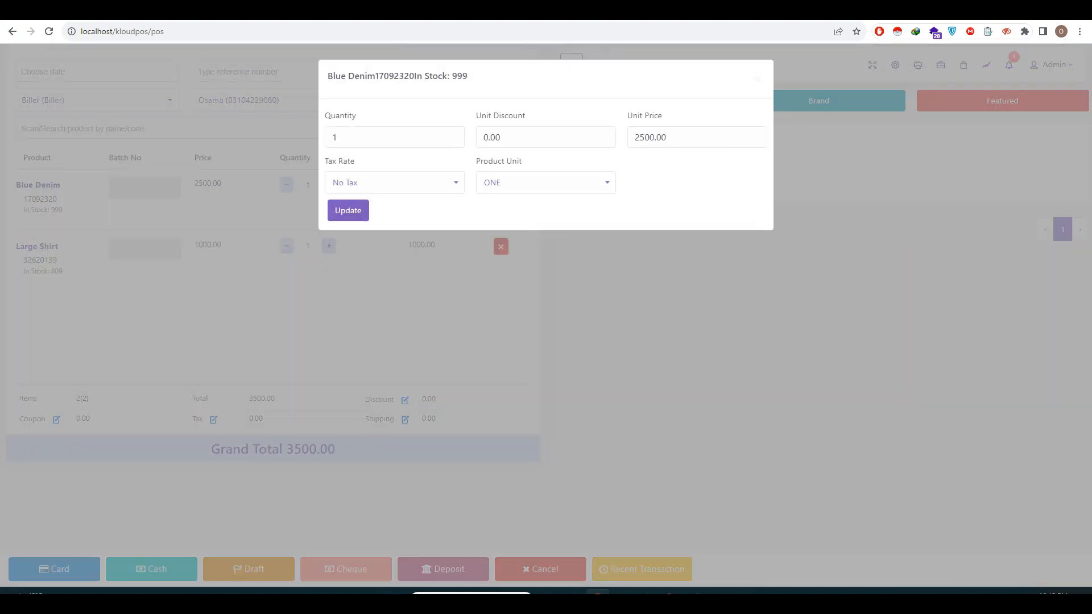
click(645, 137)
key(BackSpace)
key(BackSpace)
text(10)
click(348, 210)
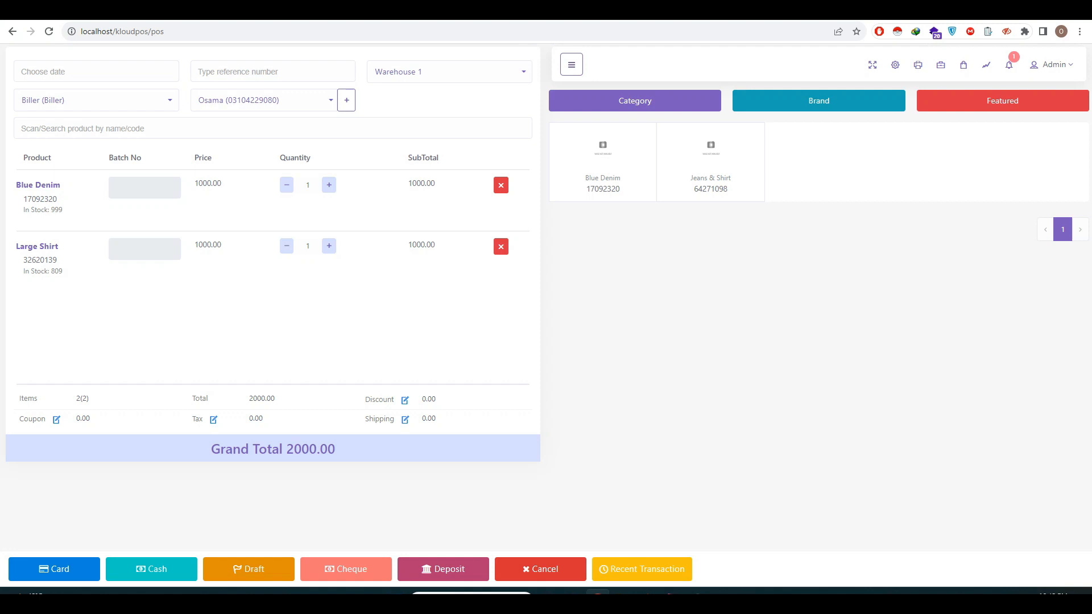
Start finalizing the sale by card and try the cash, credit card and gift card payment methods, ending on Cash.
click(54, 569)
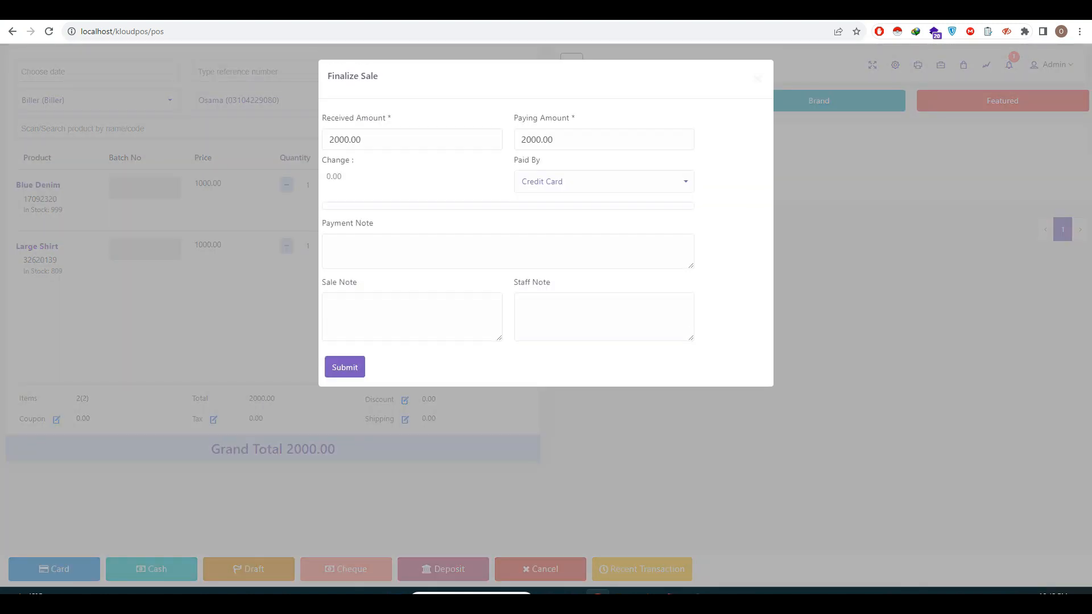
click(604, 181)
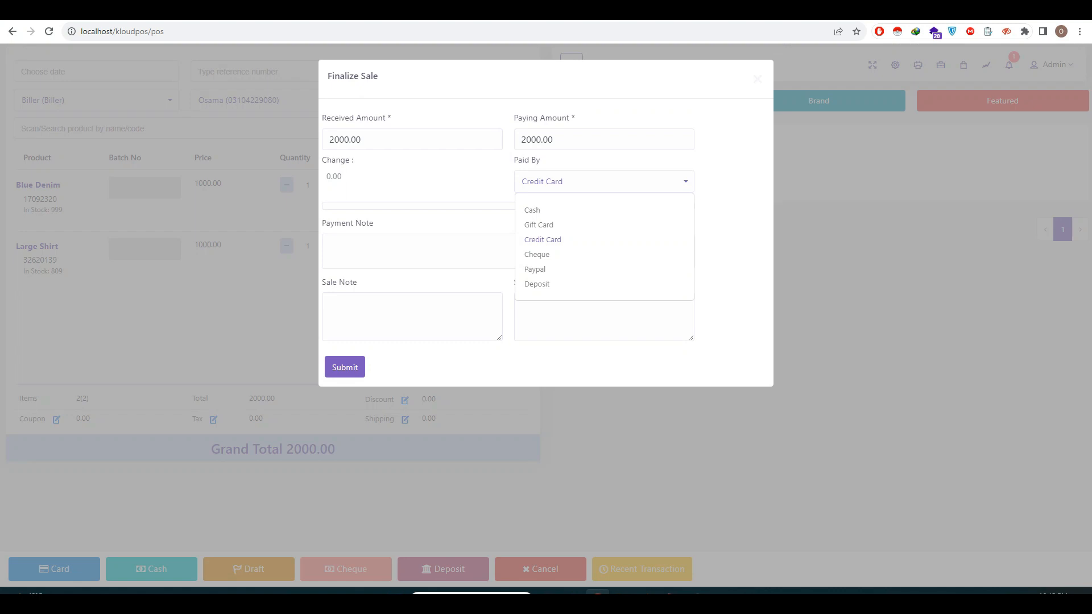
click(532, 210)
click(557, 181)
click(540, 239)
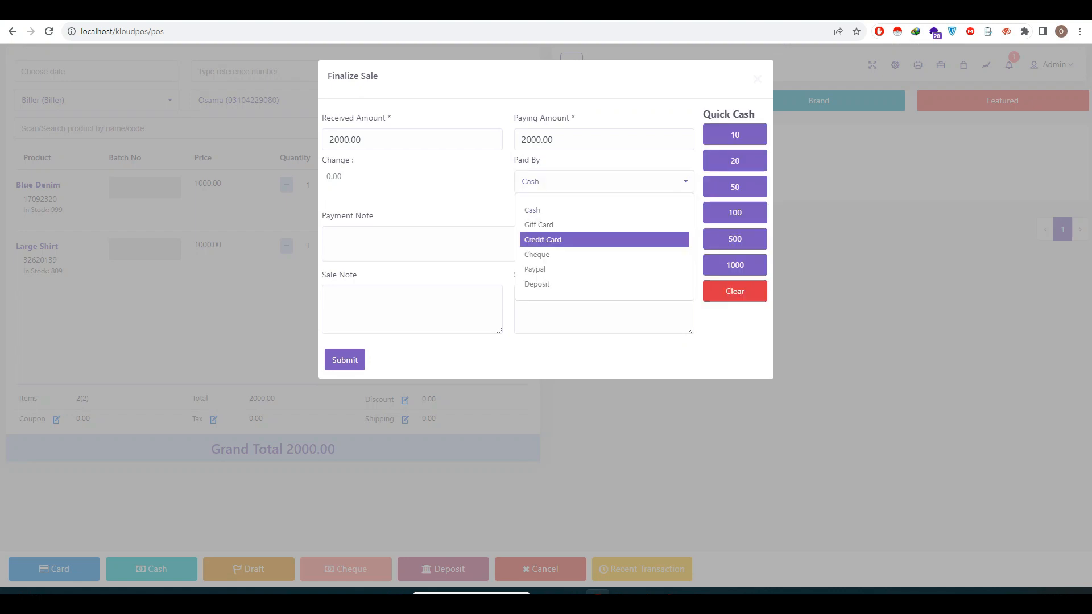
click(604, 181)
click(538, 225)
click(604, 182)
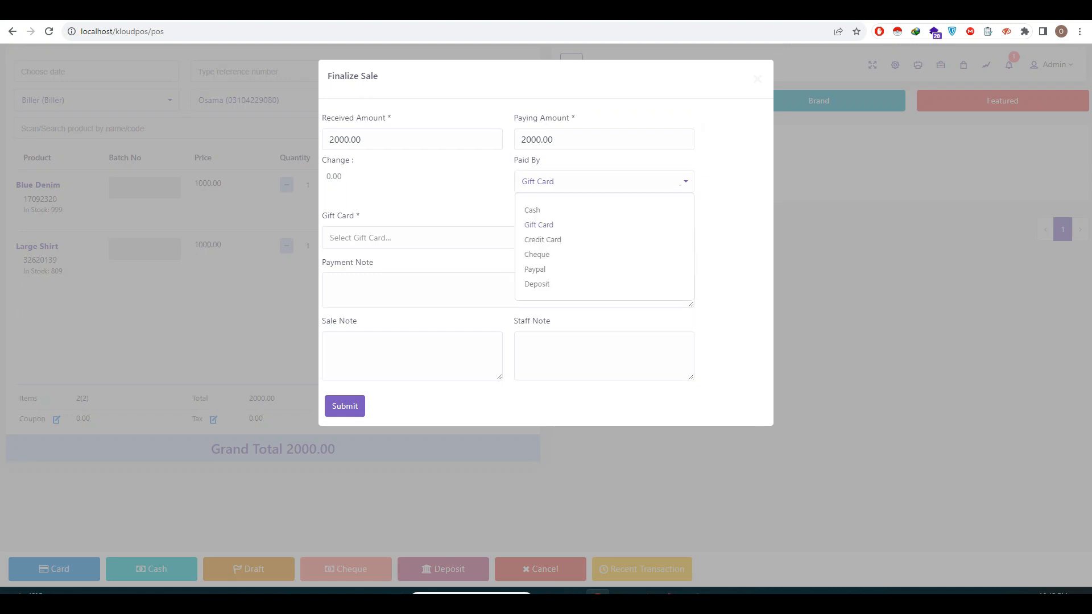
click(532, 210)
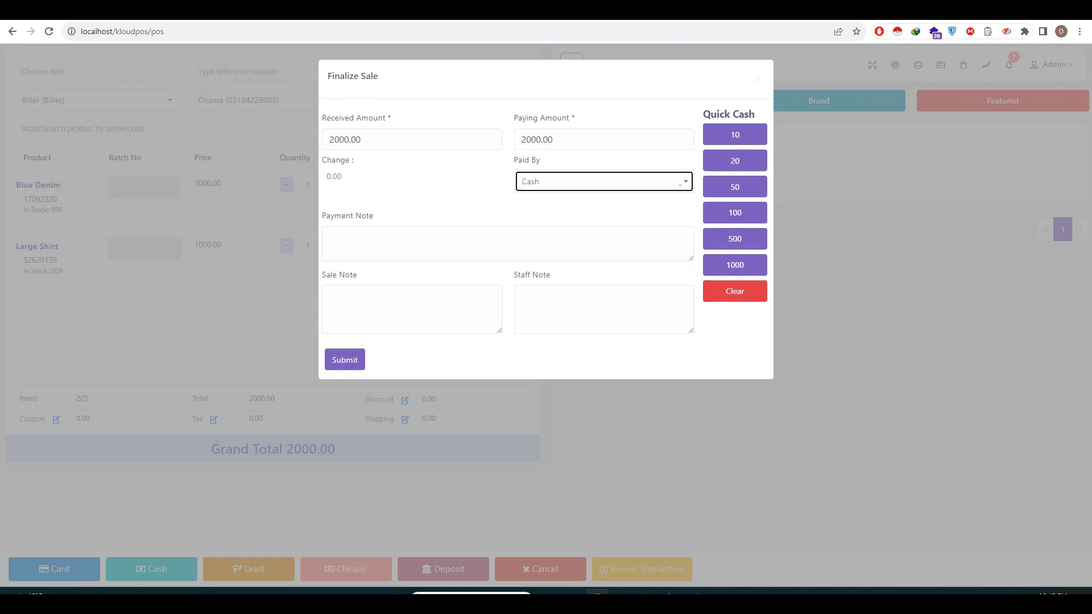
Set the received amount to 2500, go through the remaining payment fields, and close the payment form without submitting.
click(349, 140)
key(BackSpace)
key(BackSpace)
key(BackSpace)
key(BackSpace)
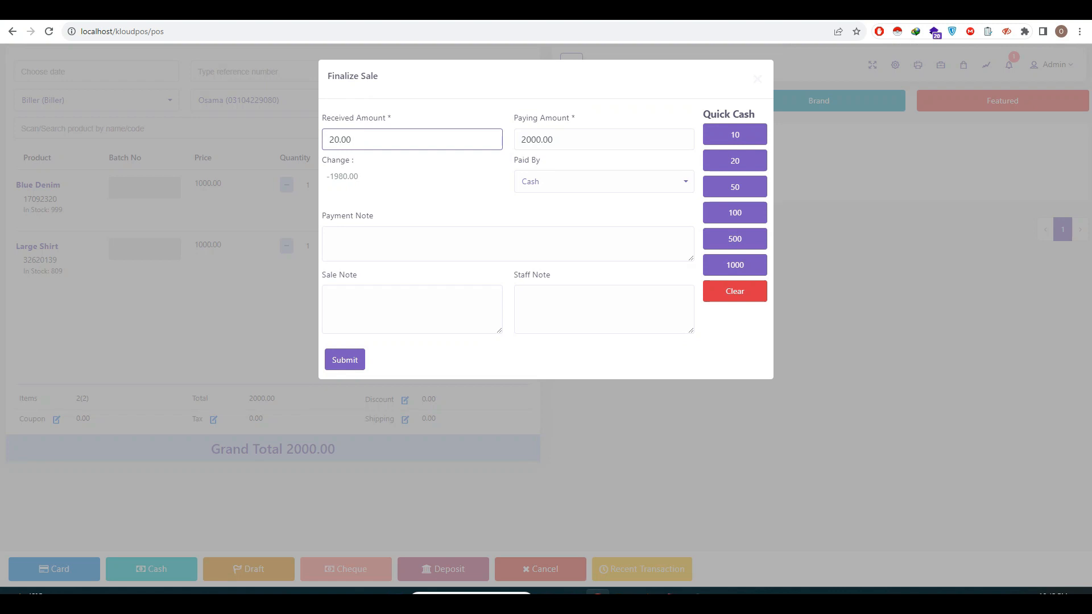
text(1500)
key(BackSpace)
key(BackSpace)
key(BackSpace)
text(2500)
click(592, 140)
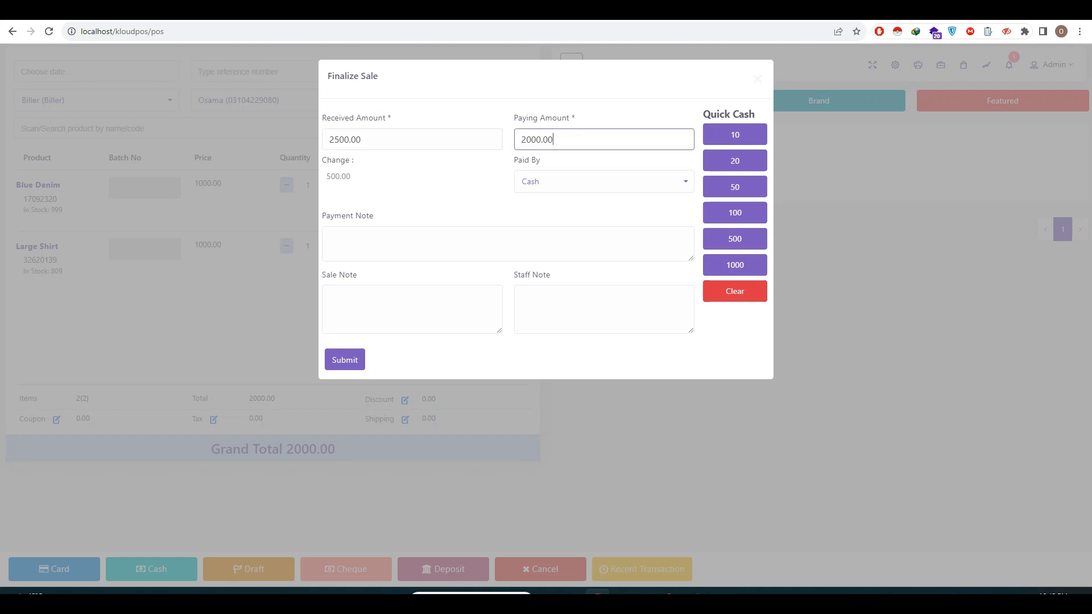
key(Tab)
key(Tab)
key(Tab)
key(Tab)
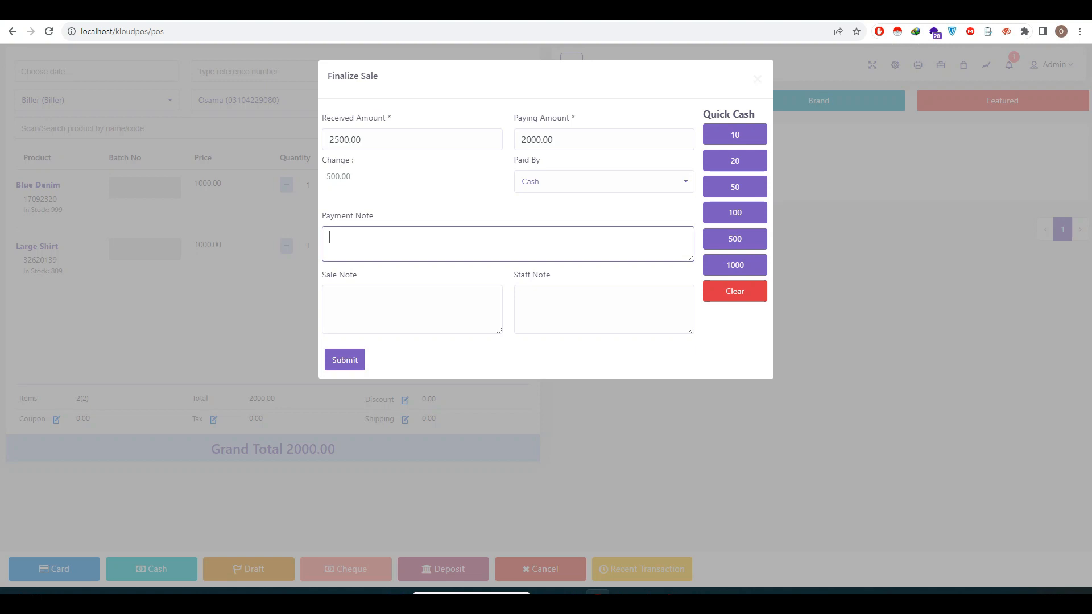
key(Escape)
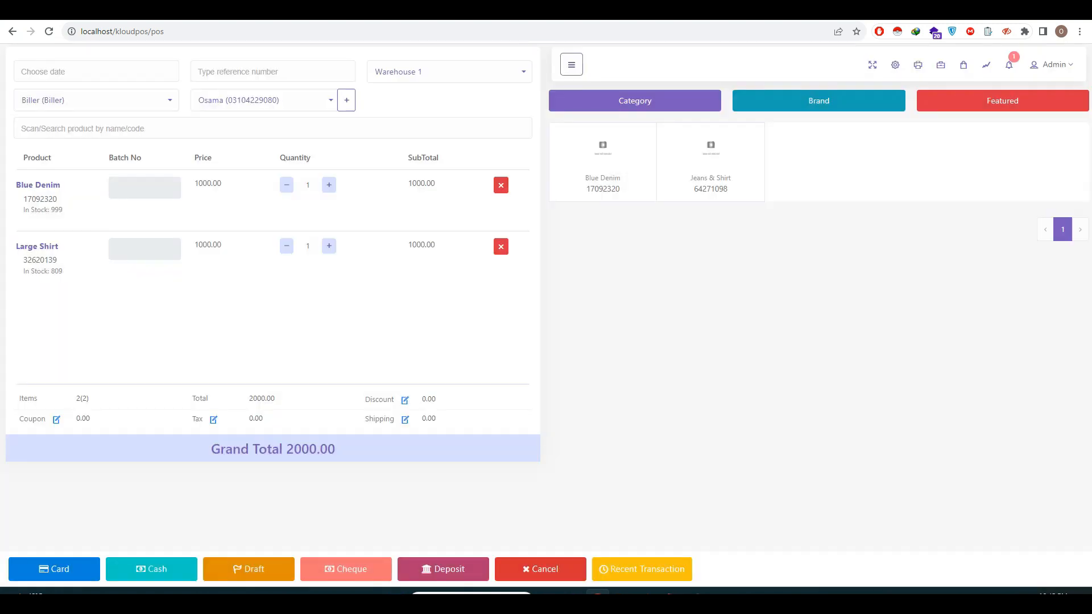
Finalize the sale as a cash payment and dismiss the invoice print dialog without printing.
click(151, 569)
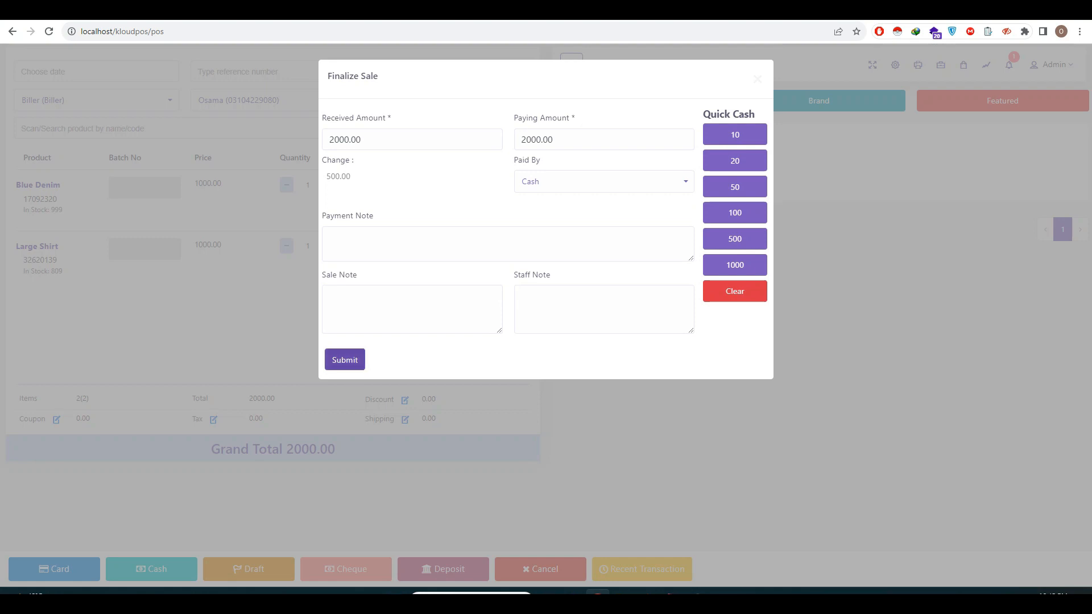
click(344, 360)
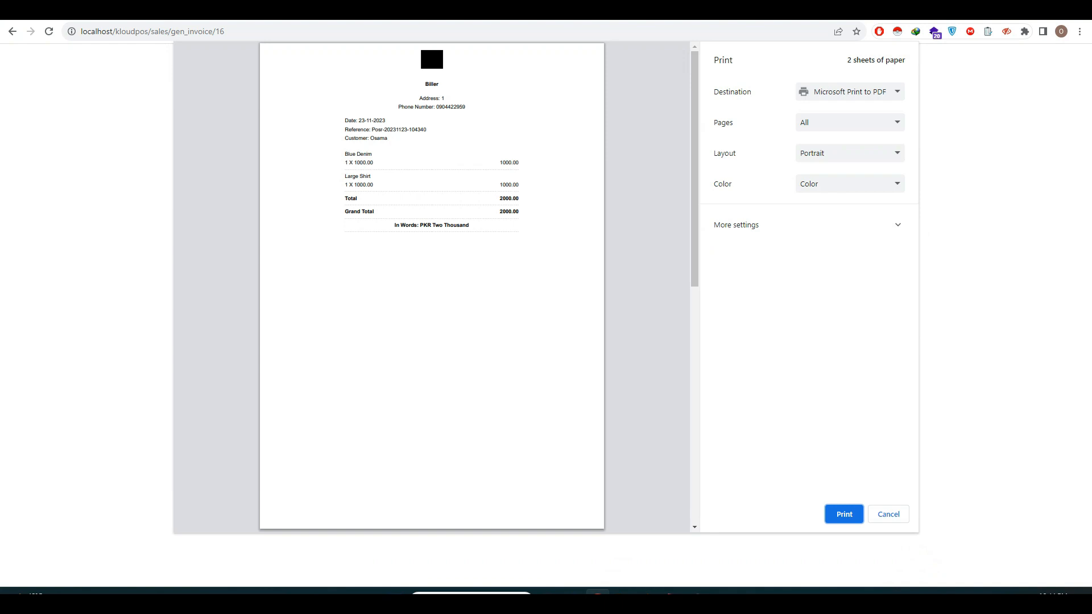
click(888, 515)
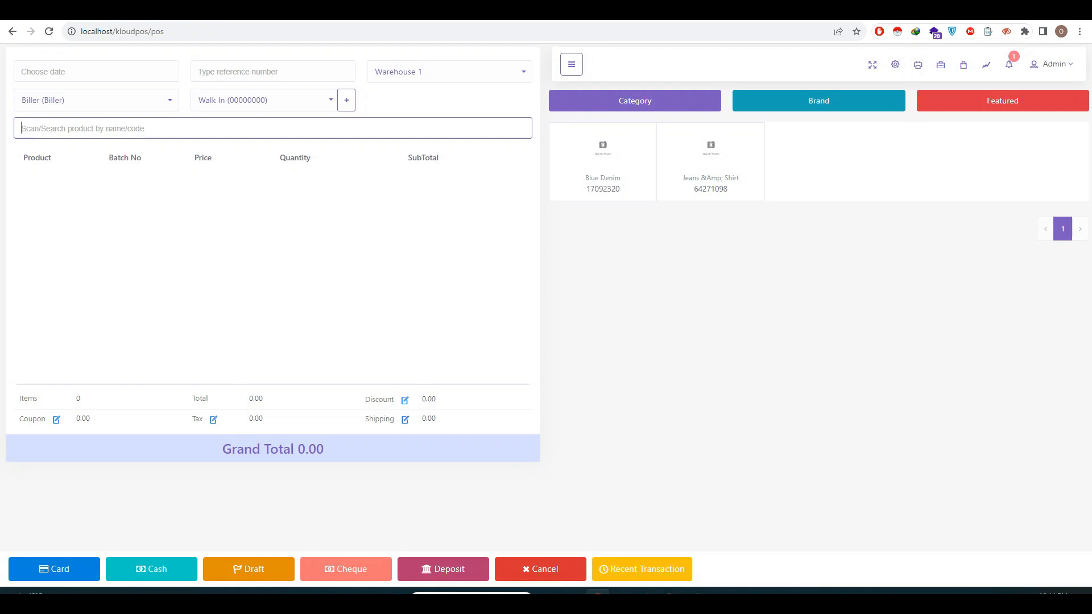
Review the sales and drafts in the recent transactions, and close the list.
click(642, 569)
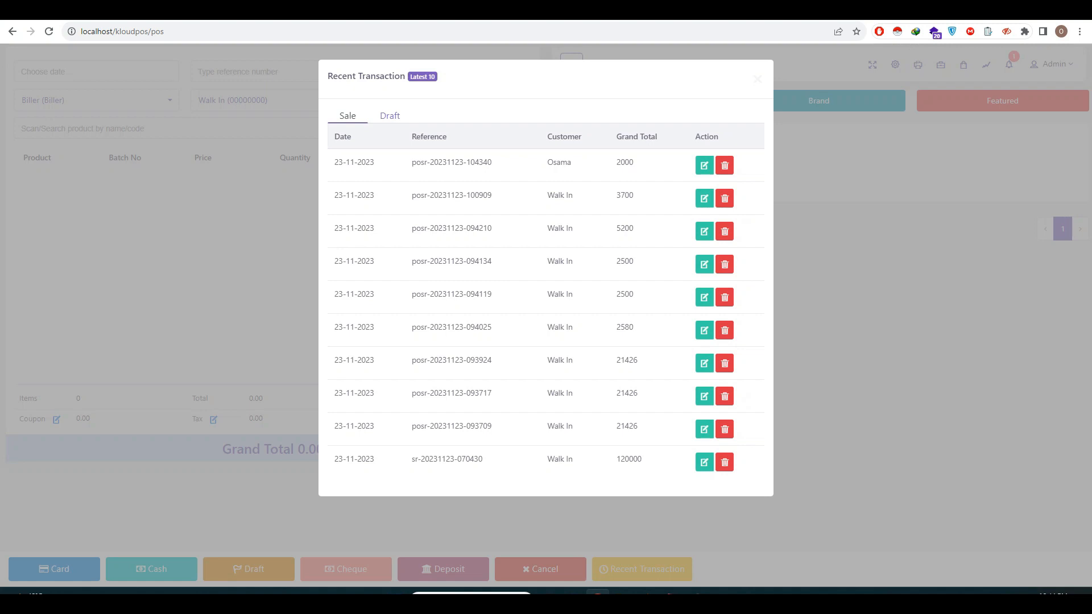
click(390, 116)
click(348, 116)
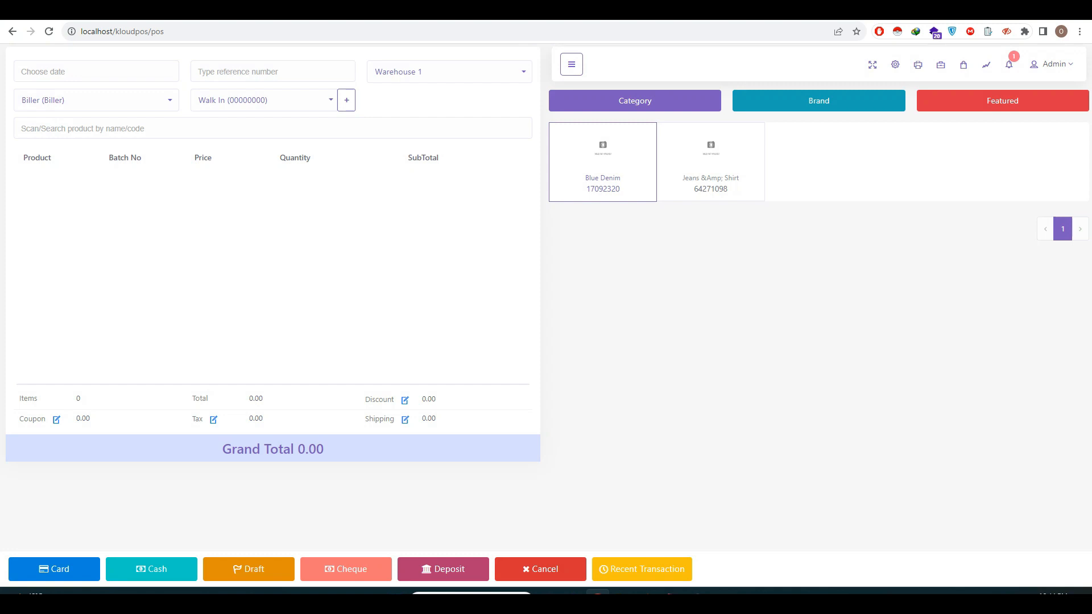
Save a new order containing Blue Denim as a draft, and open that draft for editing from the recent transactions.
click(603, 165)
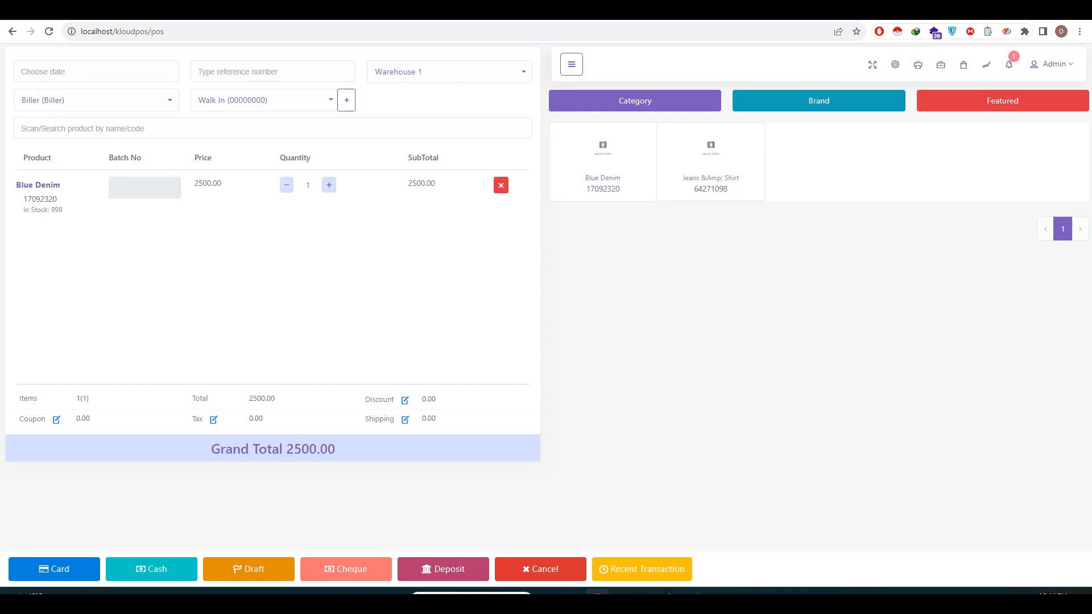
click(248, 570)
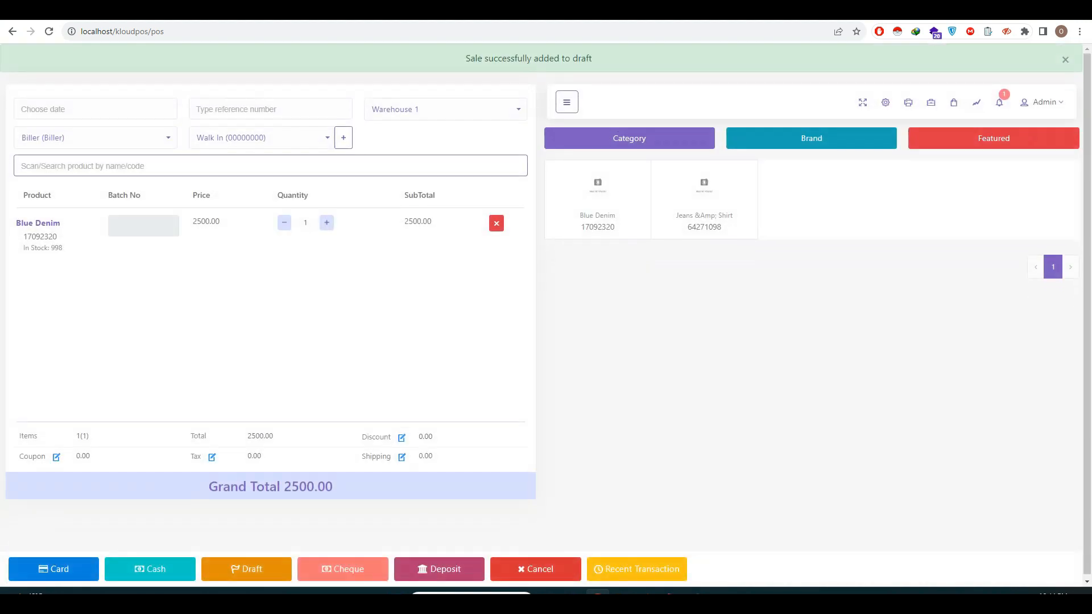
click(637, 569)
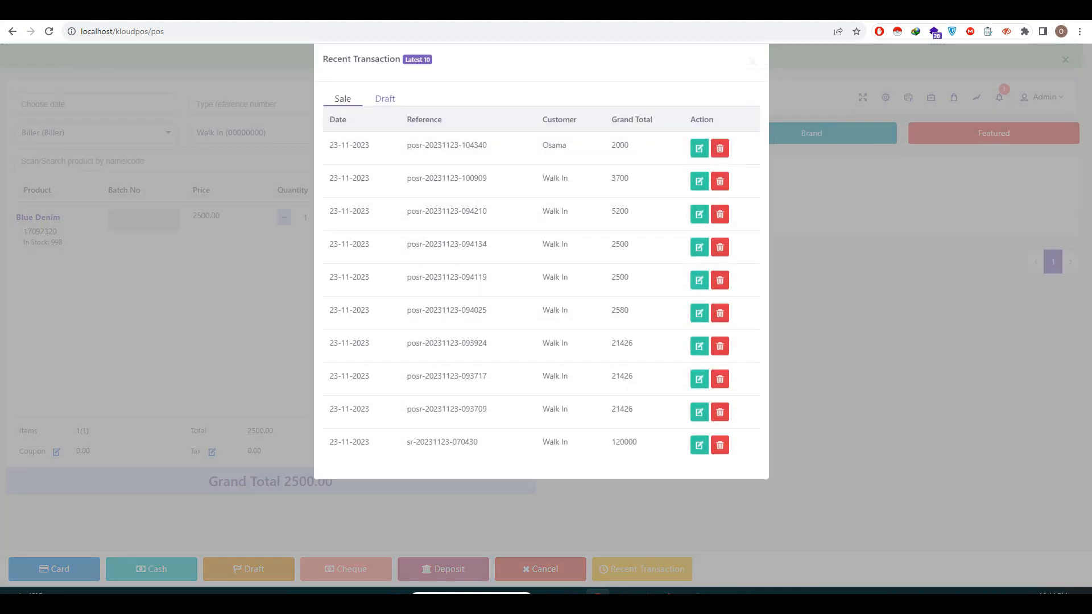
click(385, 116)
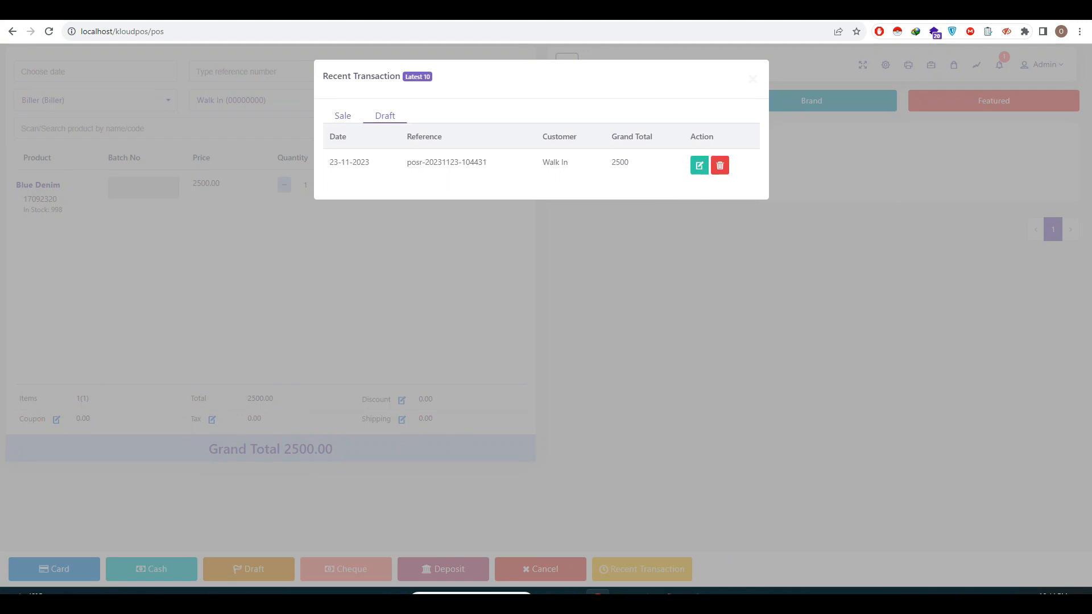
click(700, 165)
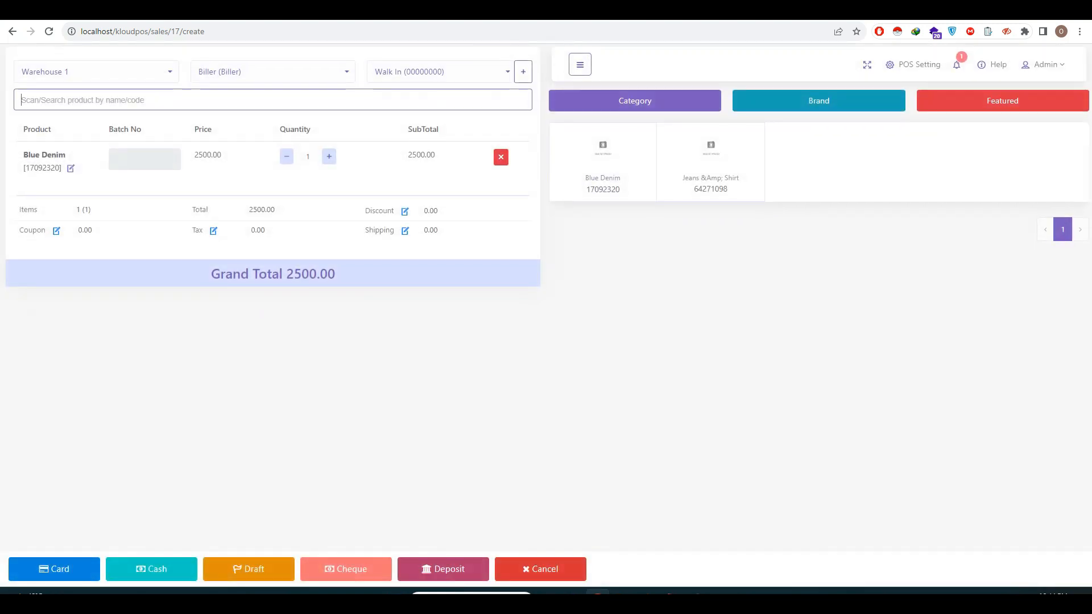
Try adding further Blue Denim and Jeans & Shirt lines to the opened draft order.
click(602, 163)
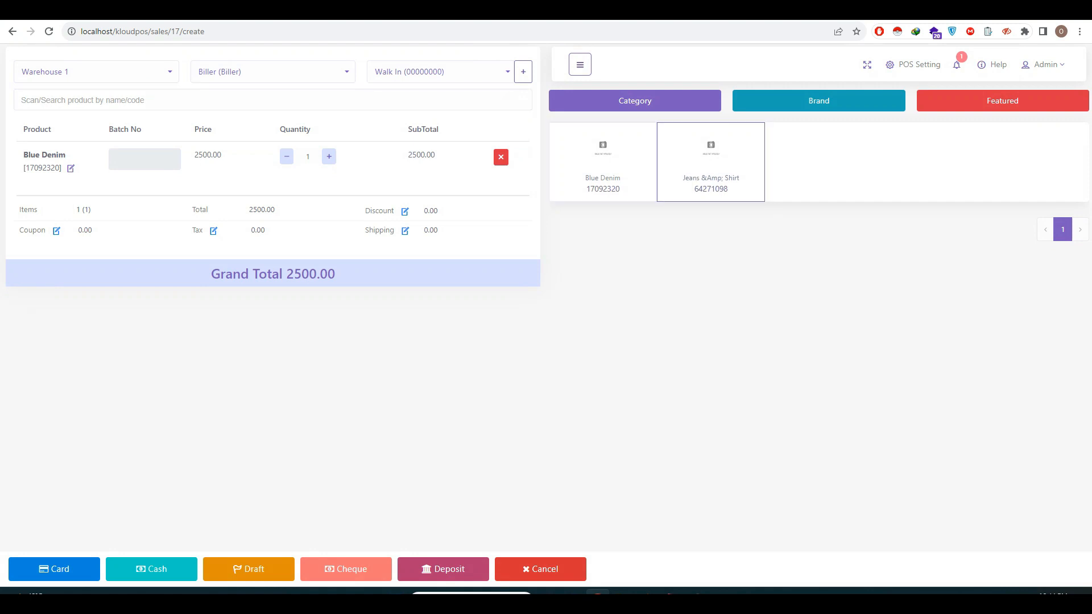
click(711, 162)
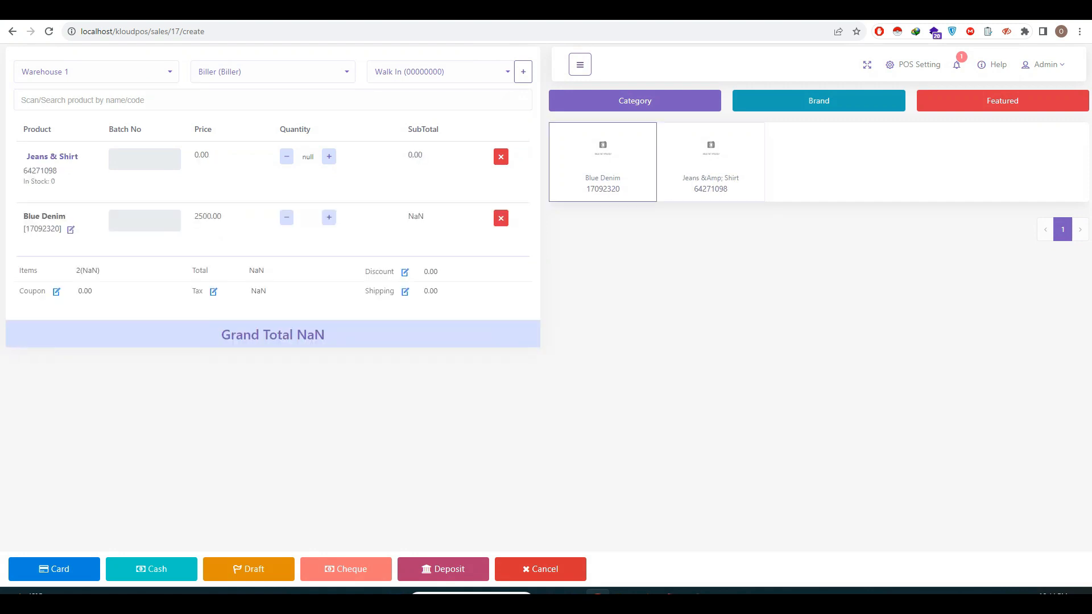
click(603, 162)
click(711, 162)
click(602, 162)
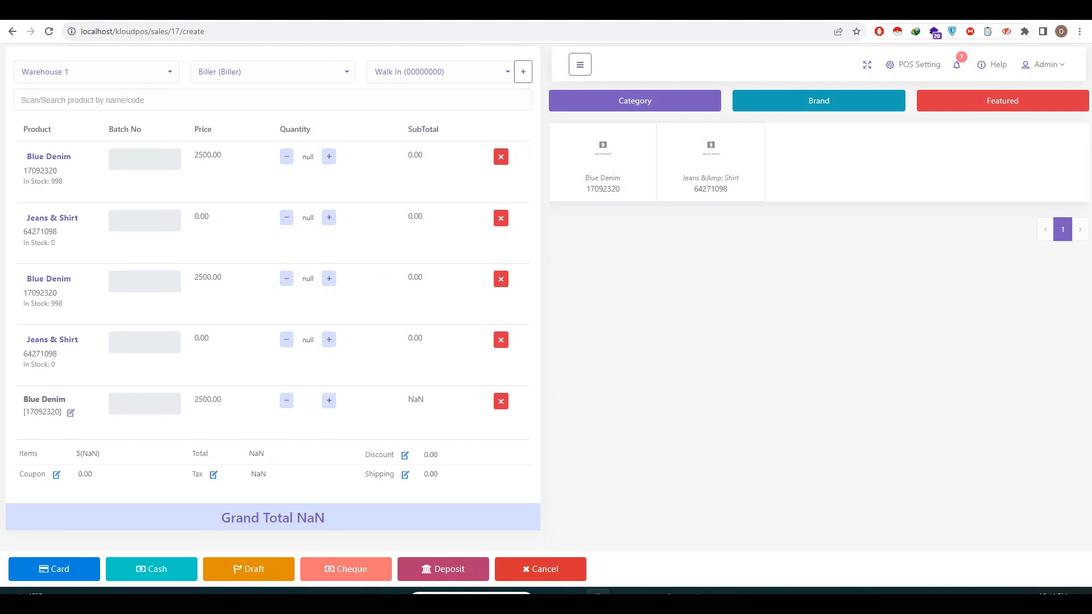
Open the draft's shipping cost, order discount, tax and coupon forms one by one and submit each without changing its value.
click(405, 475)
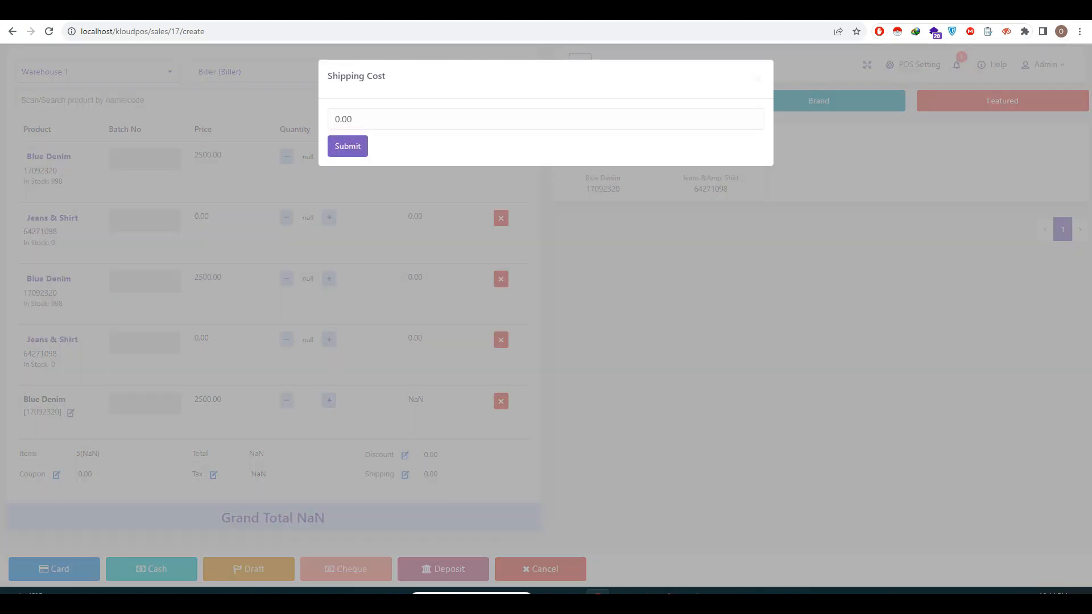
click(545, 119)
click(348, 146)
click(405, 455)
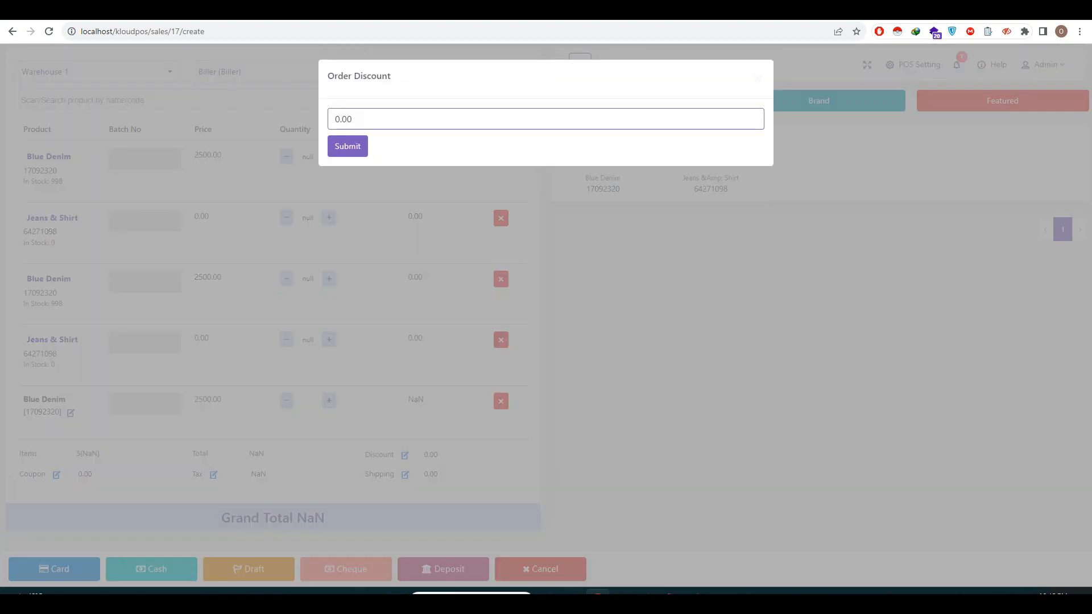
click(347, 146)
click(214, 475)
click(348, 147)
click(56, 475)
click(347, 146)
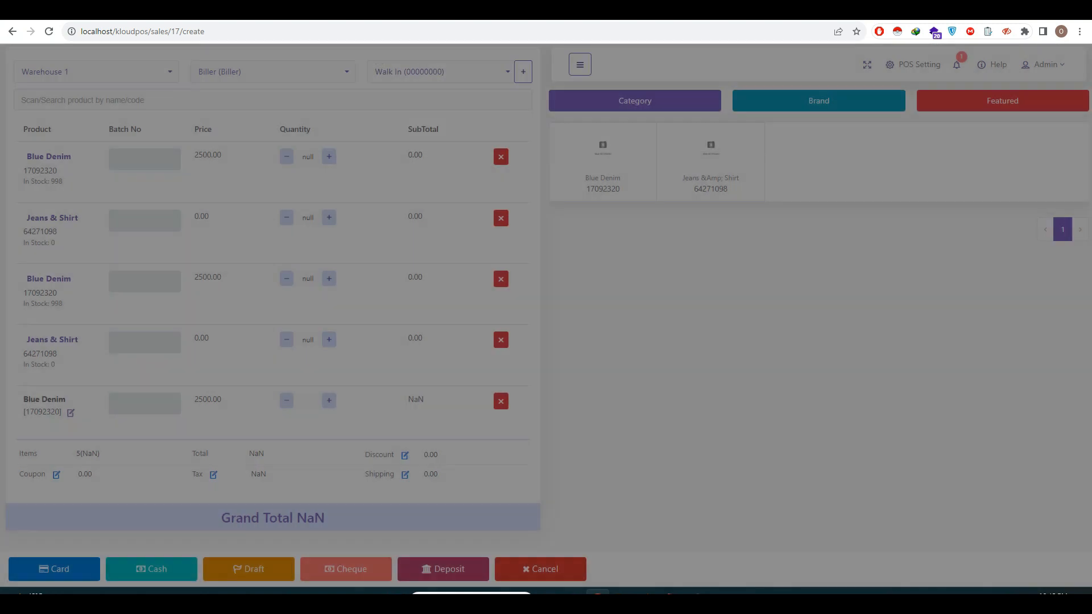
Try decreasing the quantity of the lower Jeans & Shirt line and increasing the quantity of the first Blue Denim line.
click(286, 340)
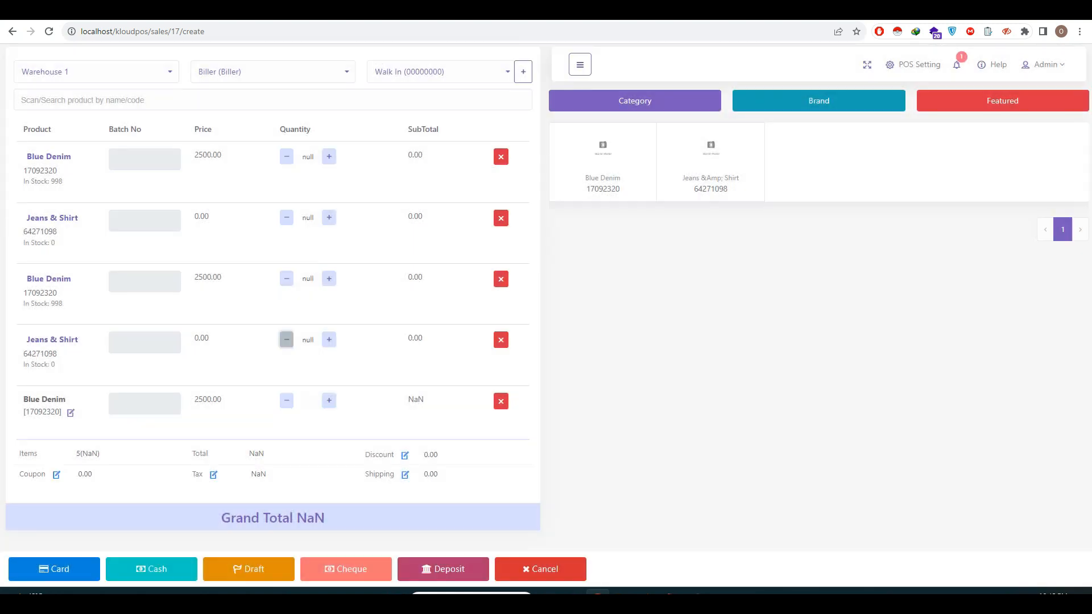
click(329, 157)
click(329, 156)
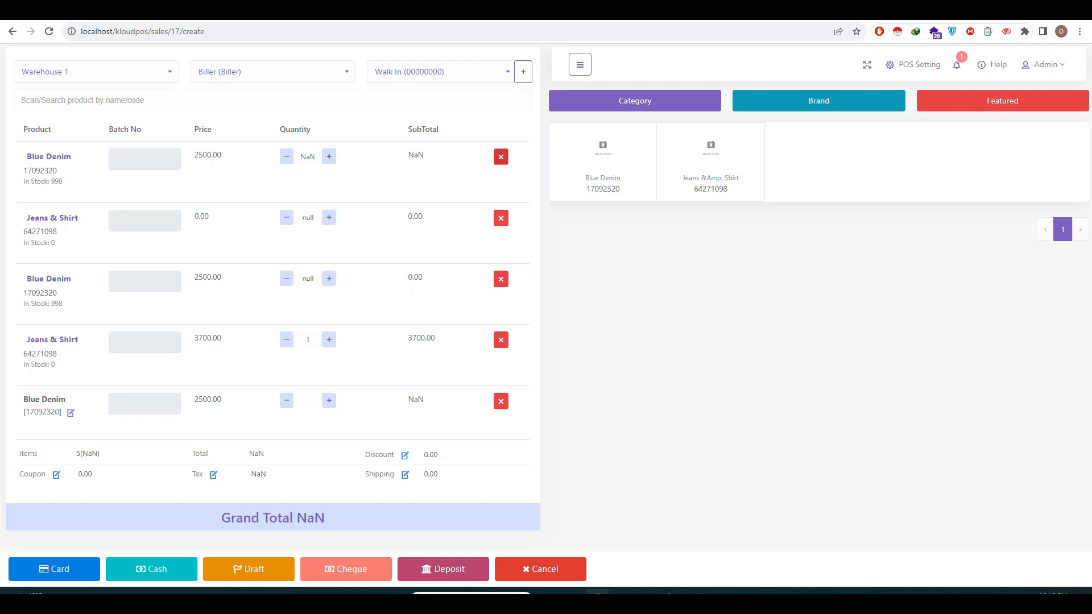
Remove all products from the draft order, dismiss the alert, and return to the draft list on the POS page without saving.
click(501, 157)
click(501, 157)
click(502, 157)
click(501, 157)
click(501, 157)
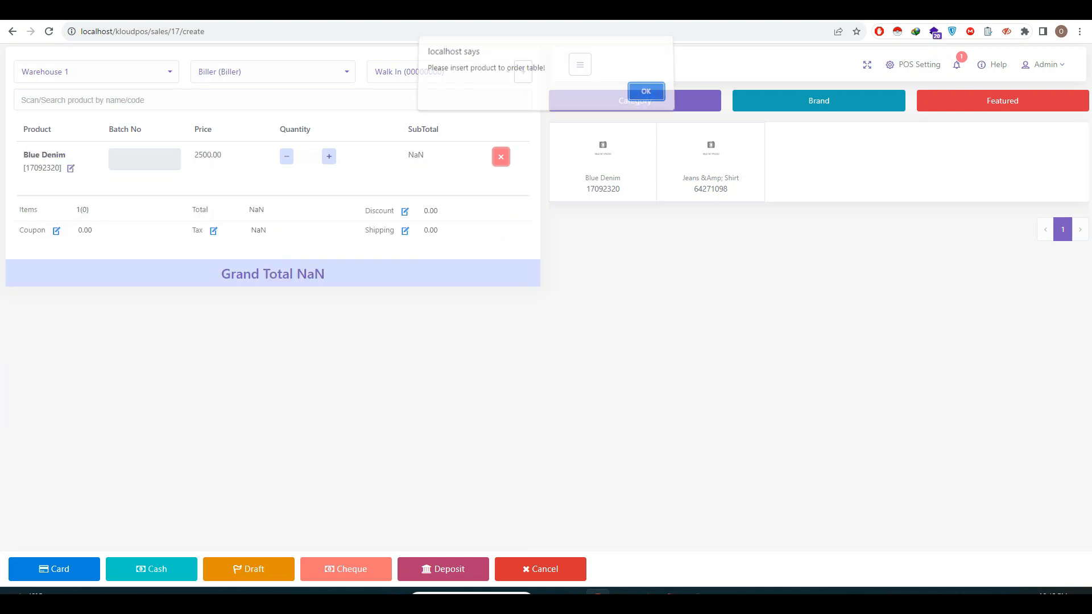
click(654, 95)
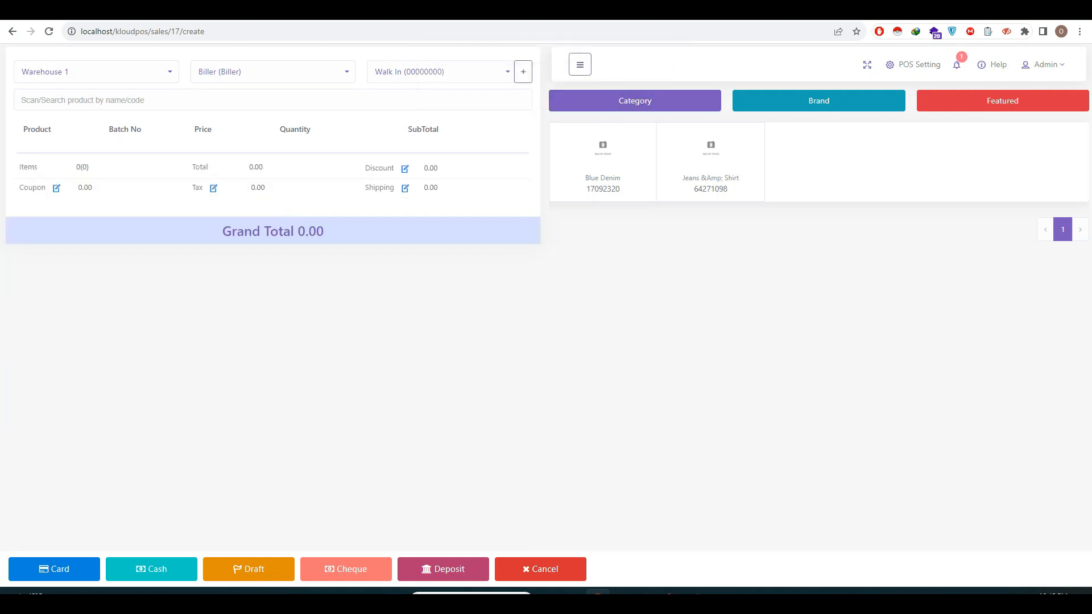
click(13, 31)
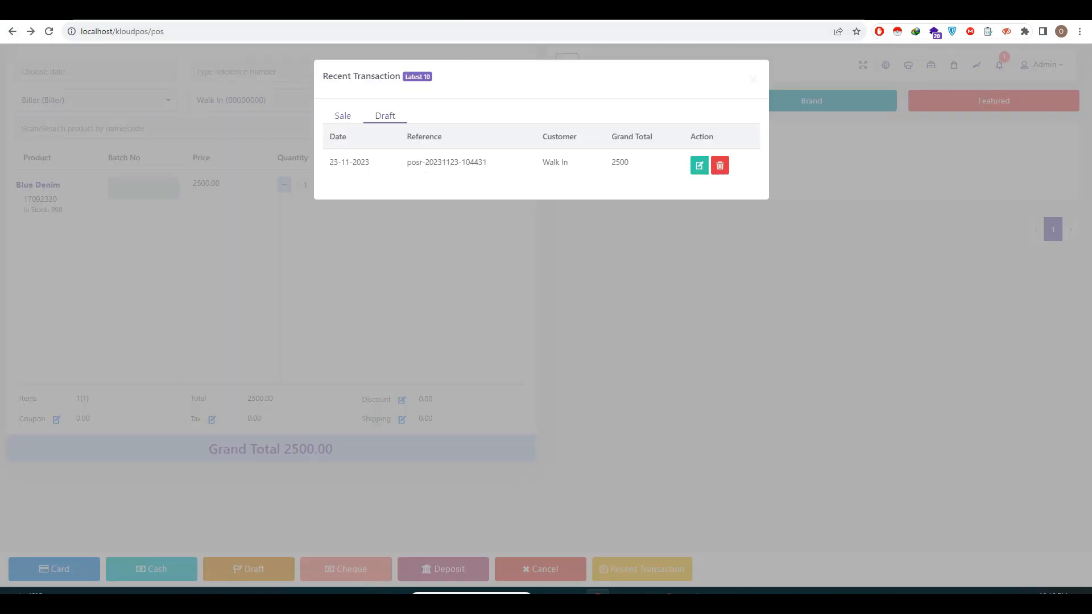
Review the recent sale transactions, close the list, and go to the Add Sale page.
click(343, 116)
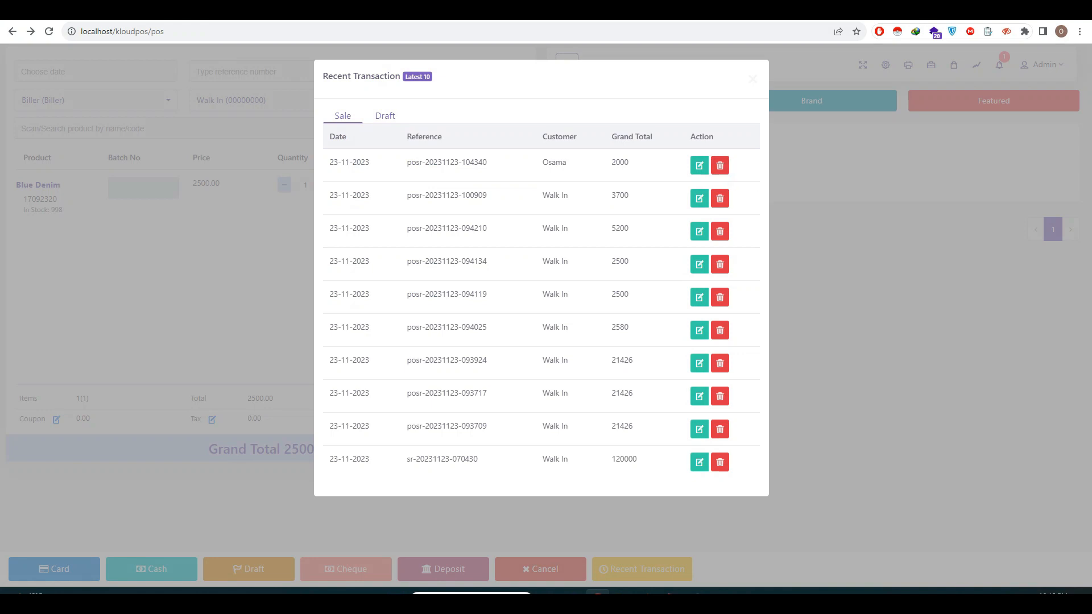
click(752, 79)
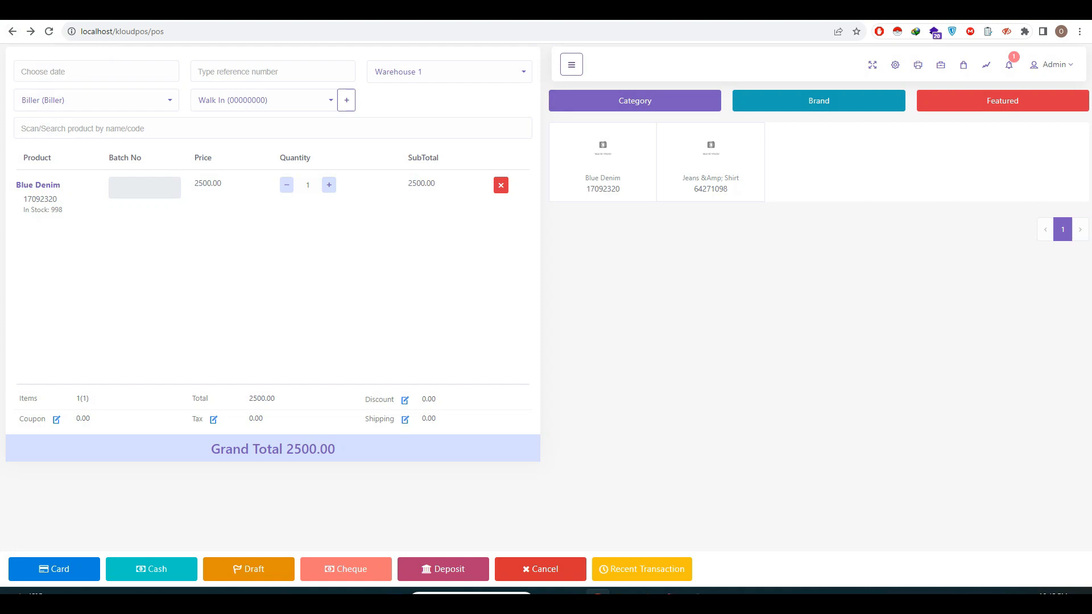
click(572, 64)
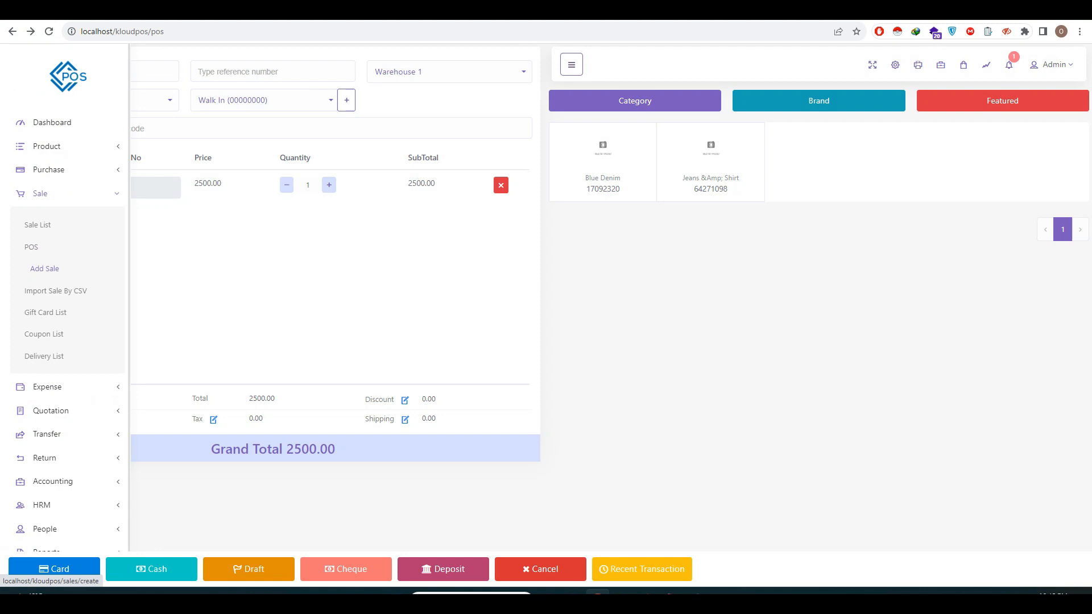
click(45, 269)
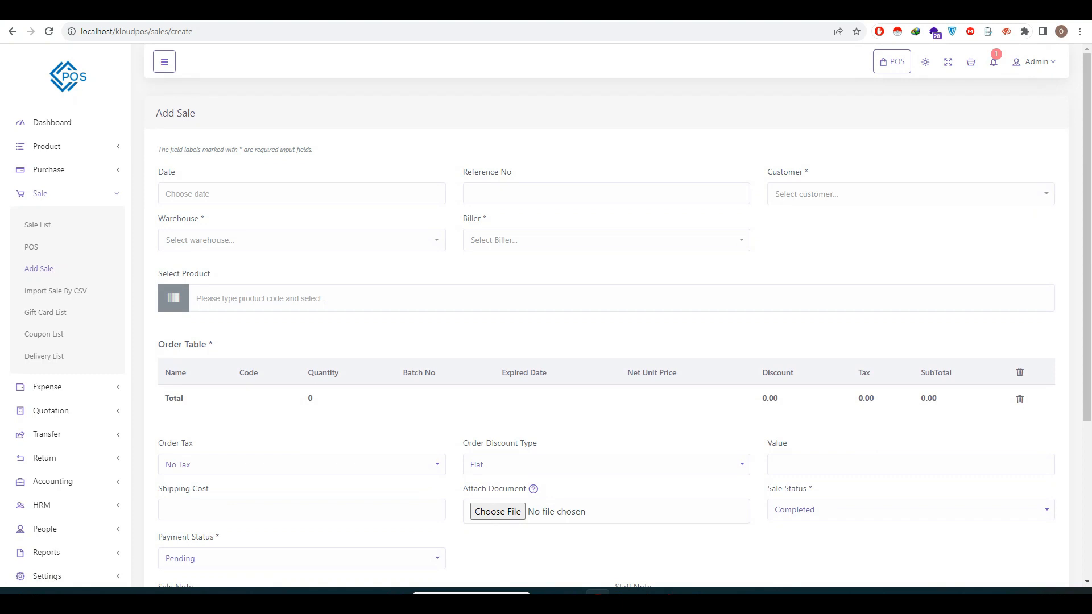
Choose the registered customer instead of Walk In, Warehouse 1 and Biller for the new sale.
click(910, 194)
click(910, 264)
key(Tab)
key(Return)
key(Down)
key(Return)
key(Tab)
key(Return)
key(Down)
key(Return)
Add the Large Shirt product to the order table with a quantity of 100.
key(Tab)
text(lar)
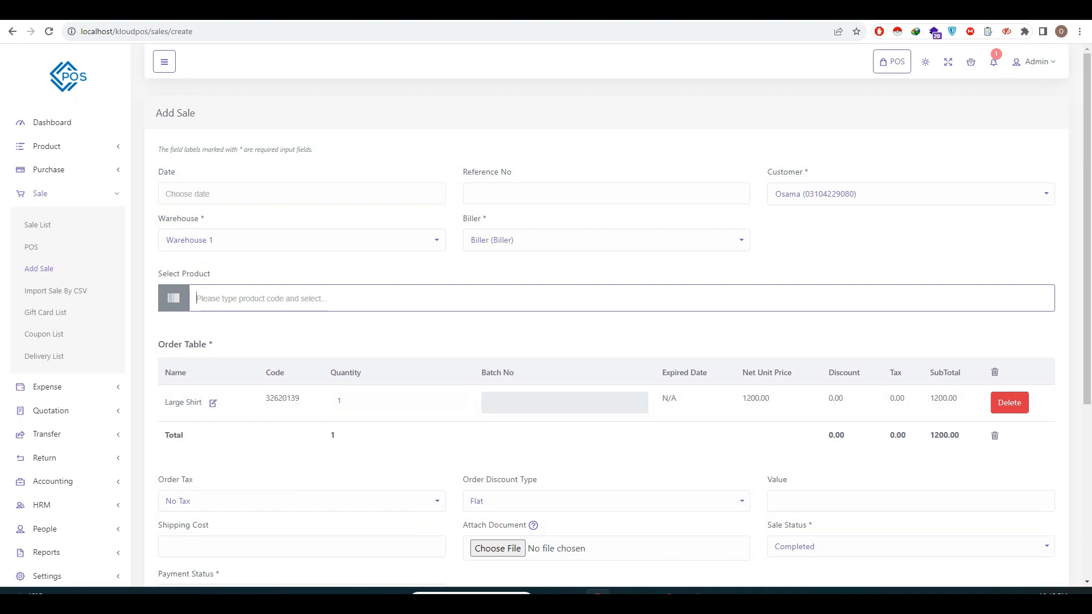
click(369, 400)
key(BackSpace)
text(100)
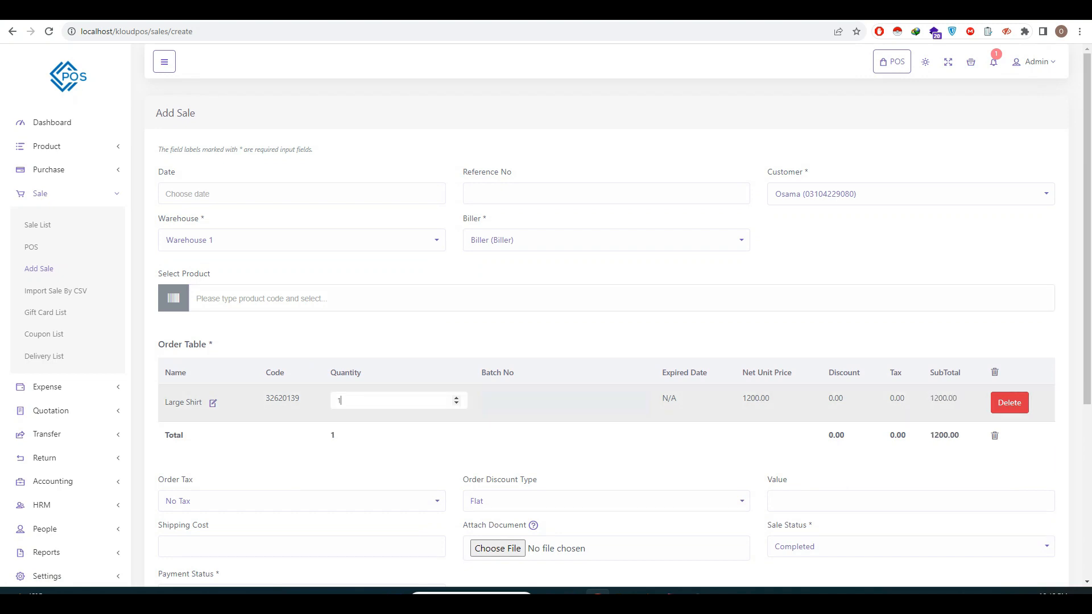
Set the Large Shirt line's unit price to 1000 and update the line.
scroll(606, 318, down, 3)
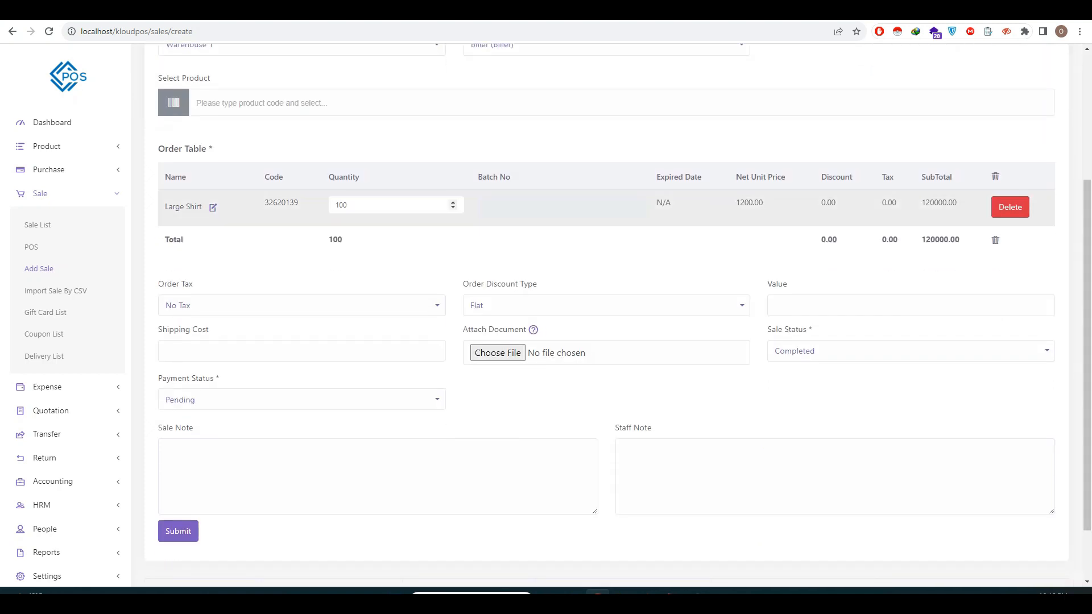
click(213, 208)
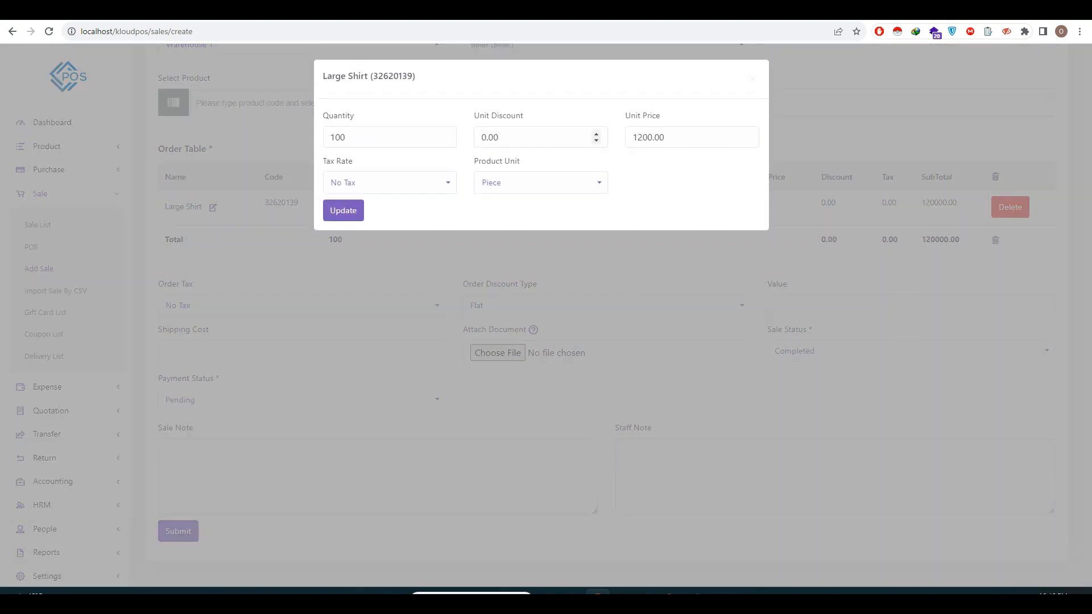
click(651, 137)
key(BackSpace)
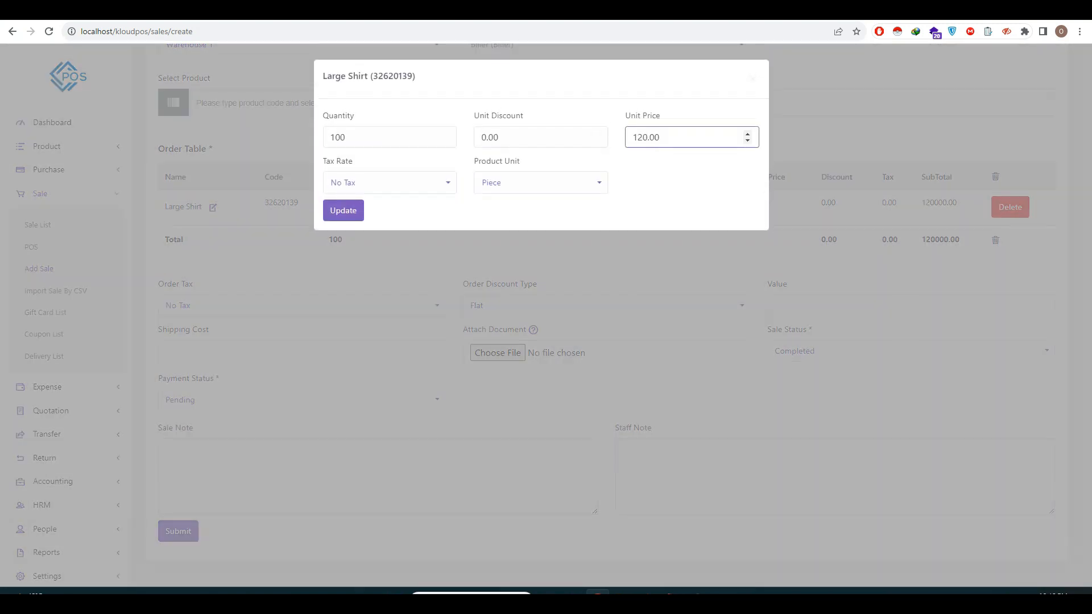
key(BackSpace)
key(BackSpace)
text(000)
click(343, 210)
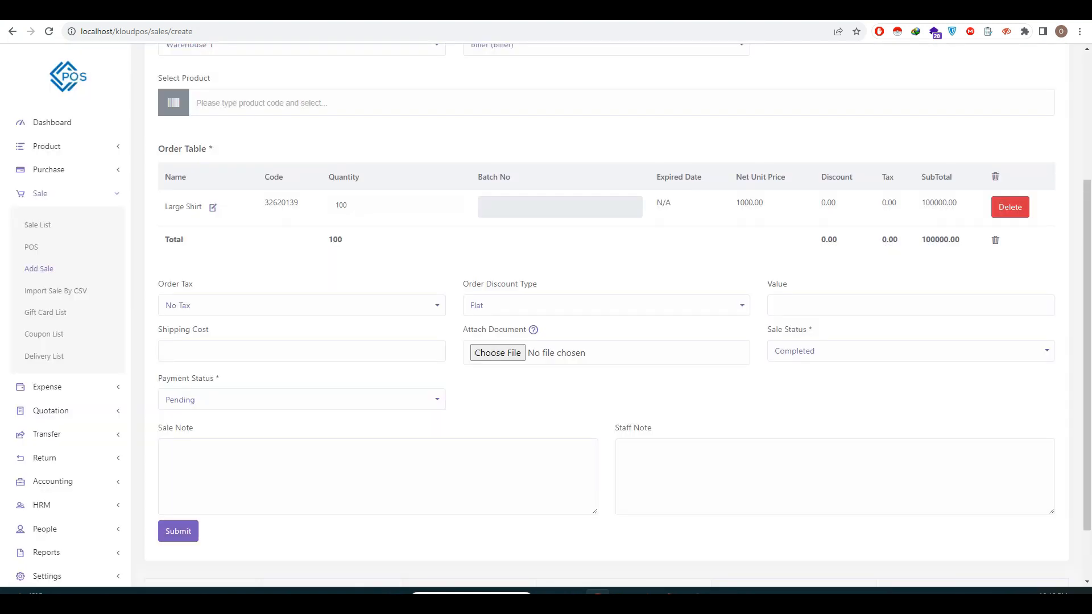
Check the order tax options and apply a flat order discount of 500.
click(302, 305)
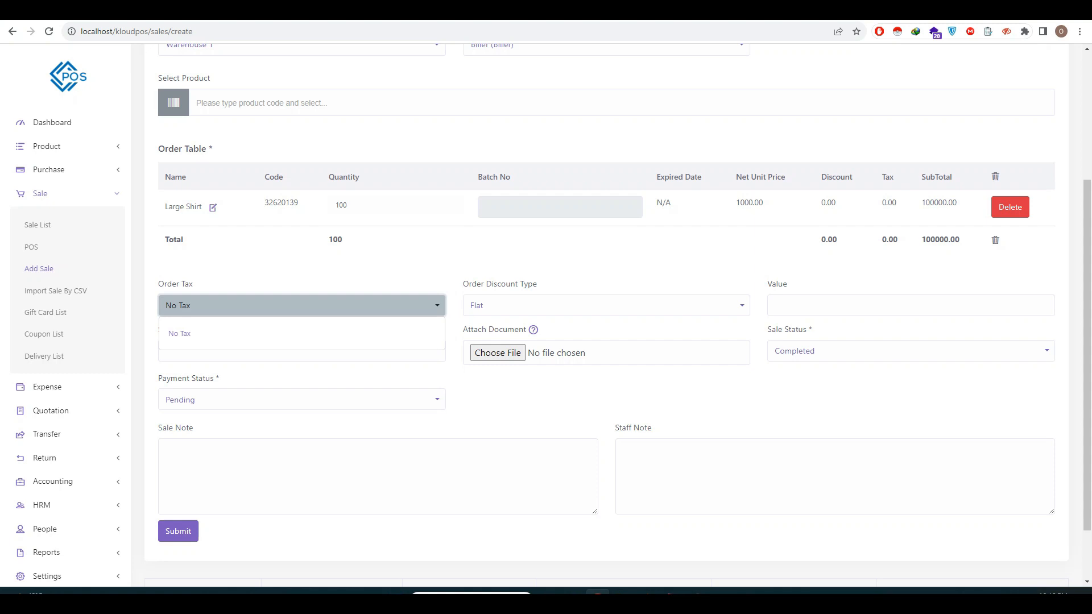
click(606, 305)
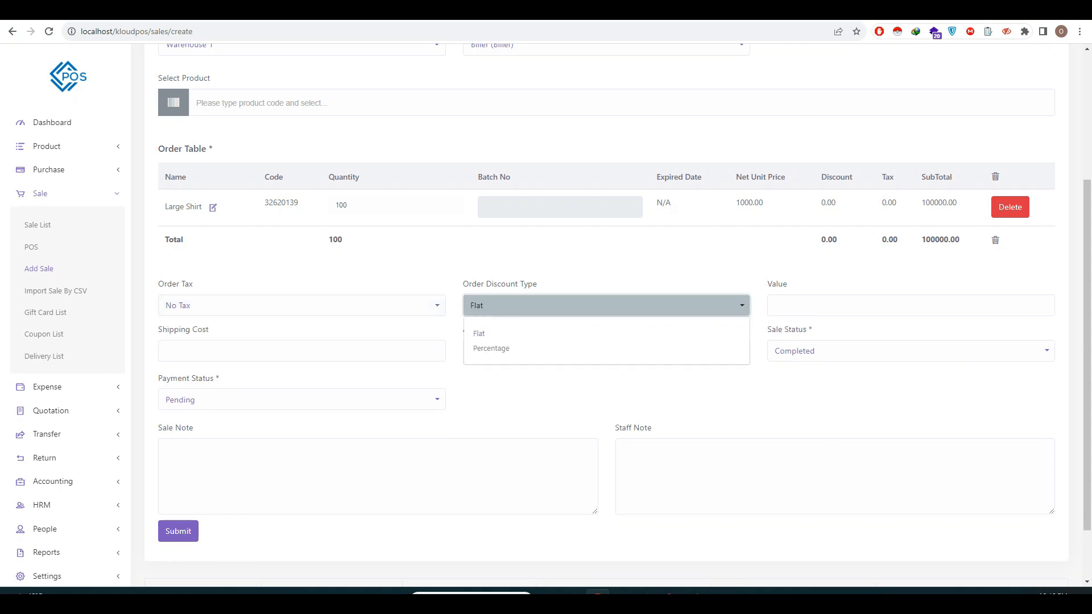
click(479, 333)
click(606, 305)
click(479, 334)
click(910, 305)
text(500)
click(909, 393)
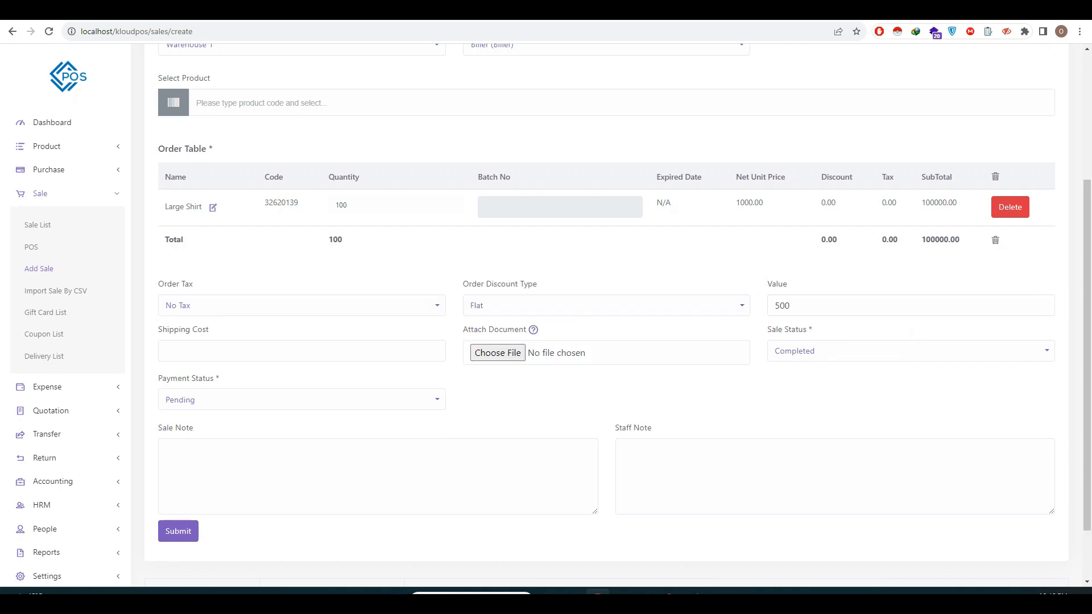
Set the sale status to Pending after trying both status options.
drag(1086, 353, 1087, 404)
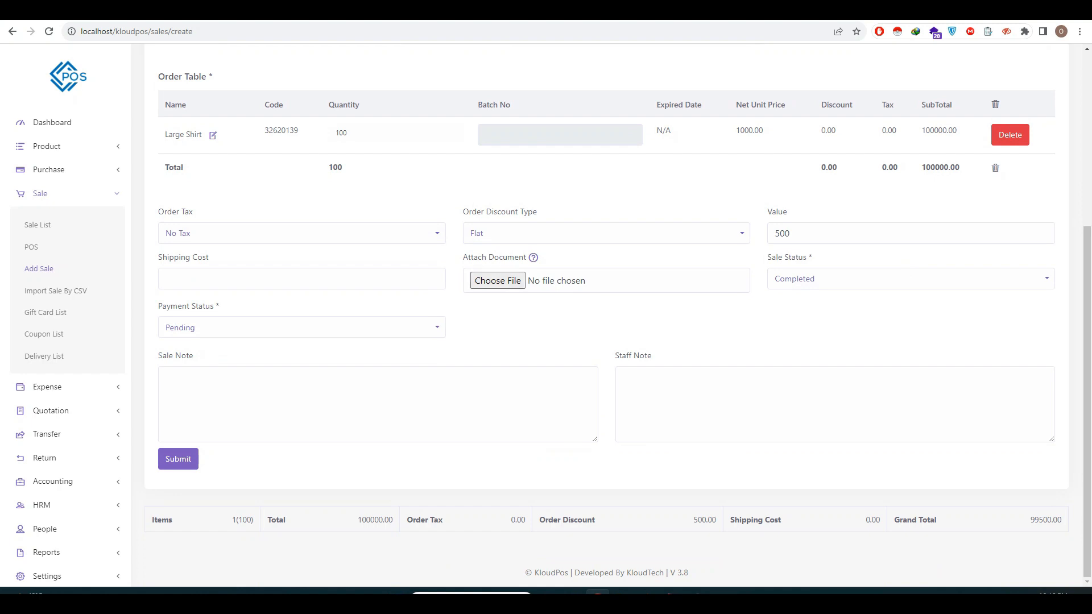
click(887, 281)
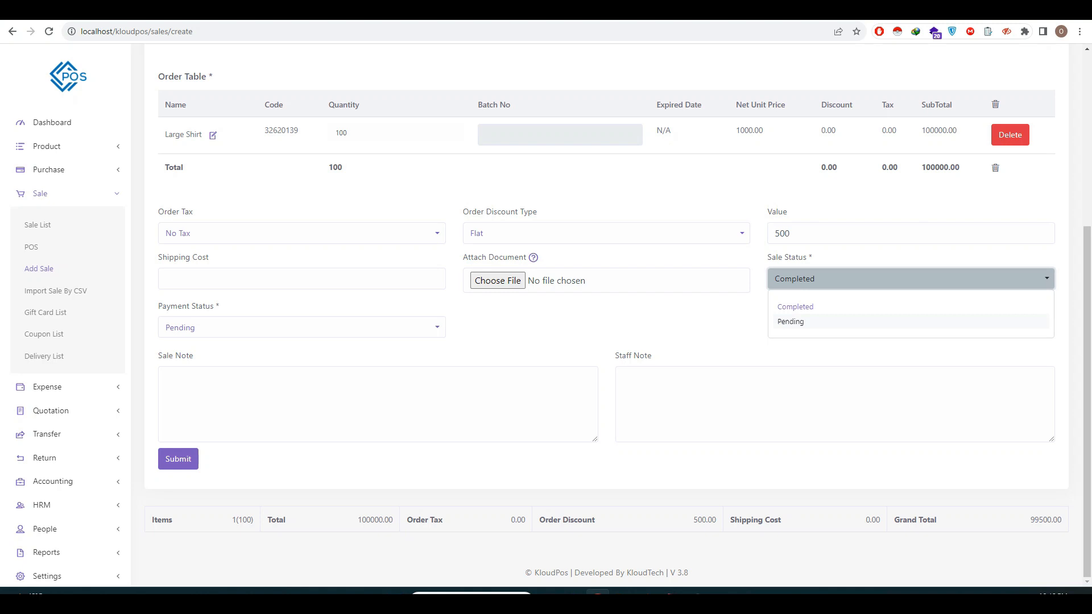
click(796, 321)
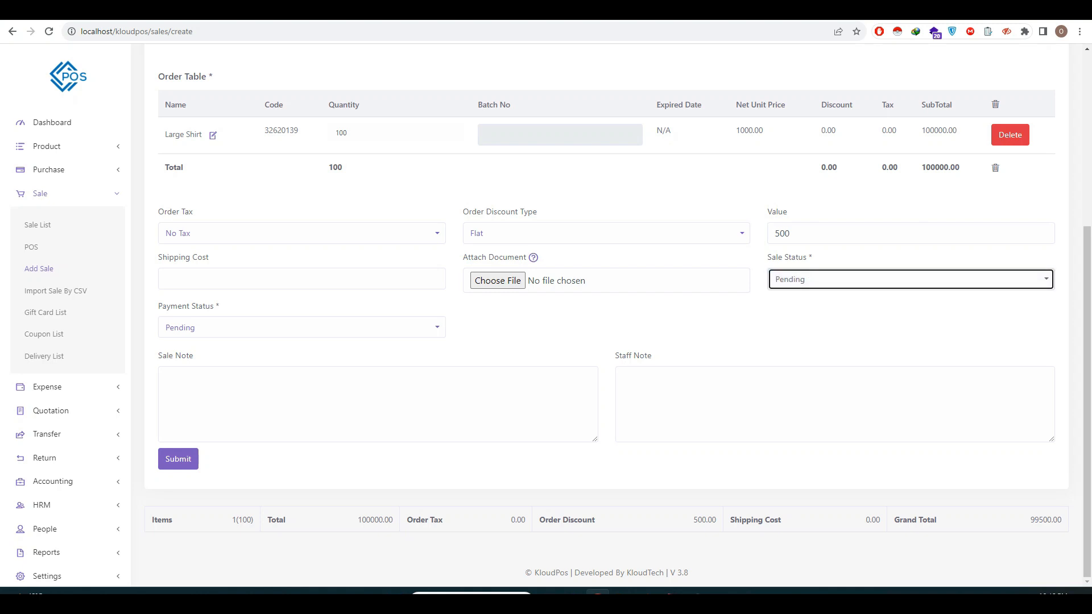
click(842, 279)
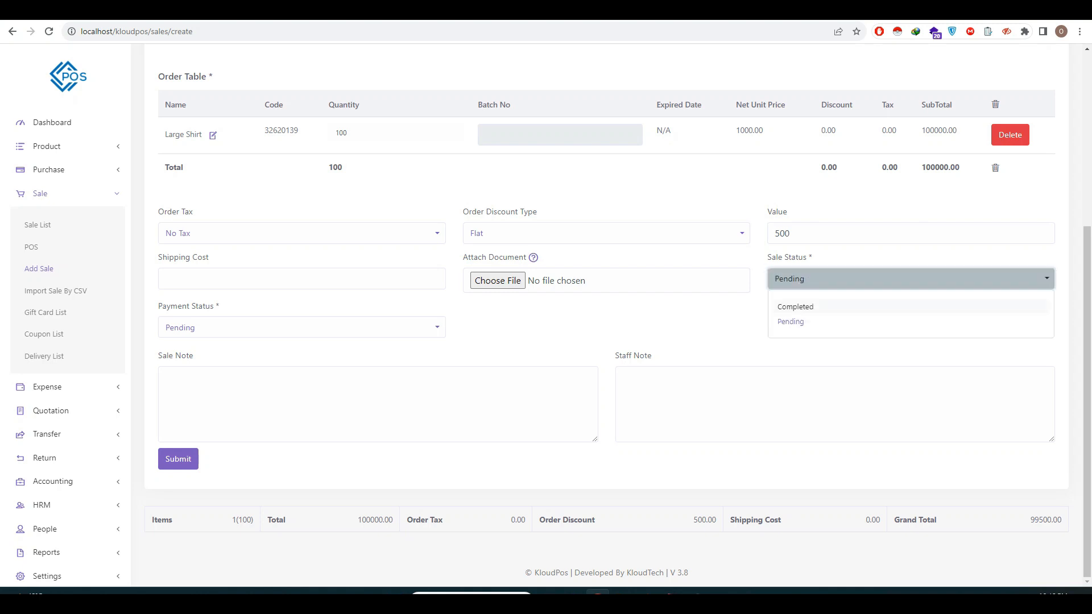
click(796, 307)
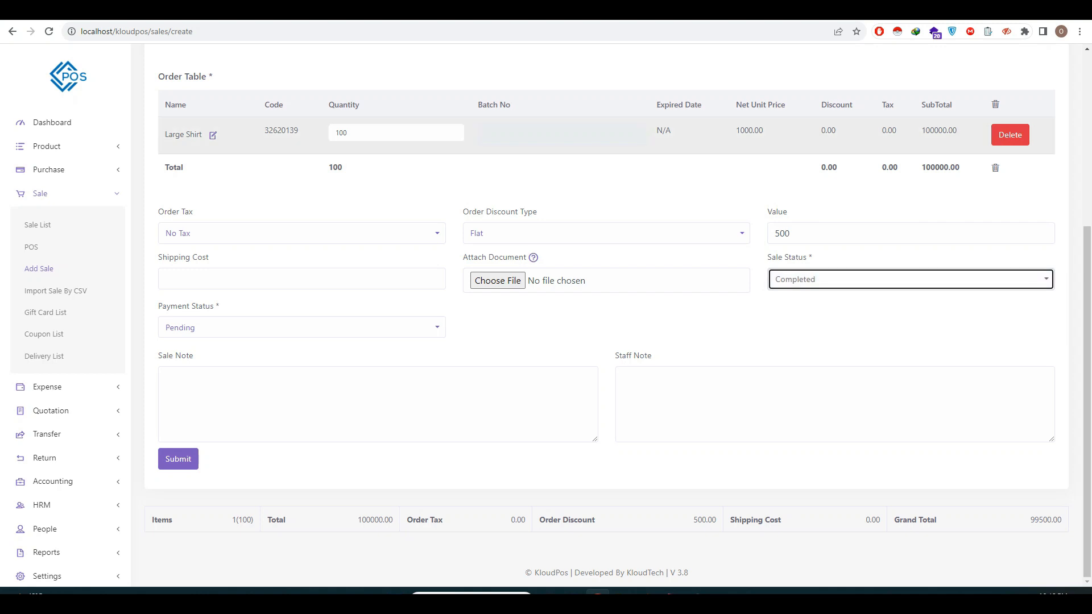
click(910, 278)
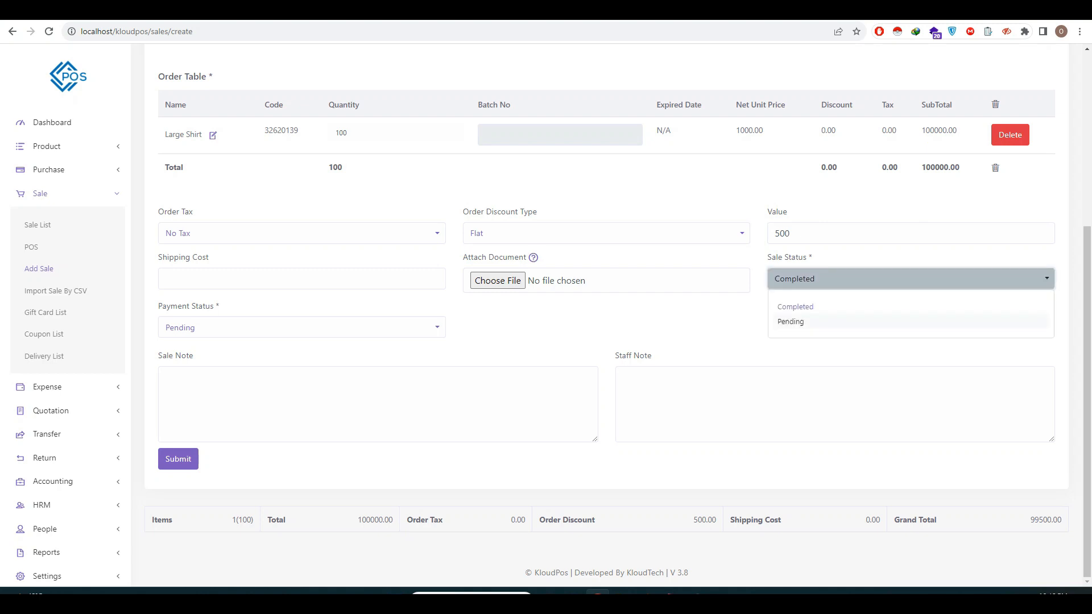
click(910, 322)
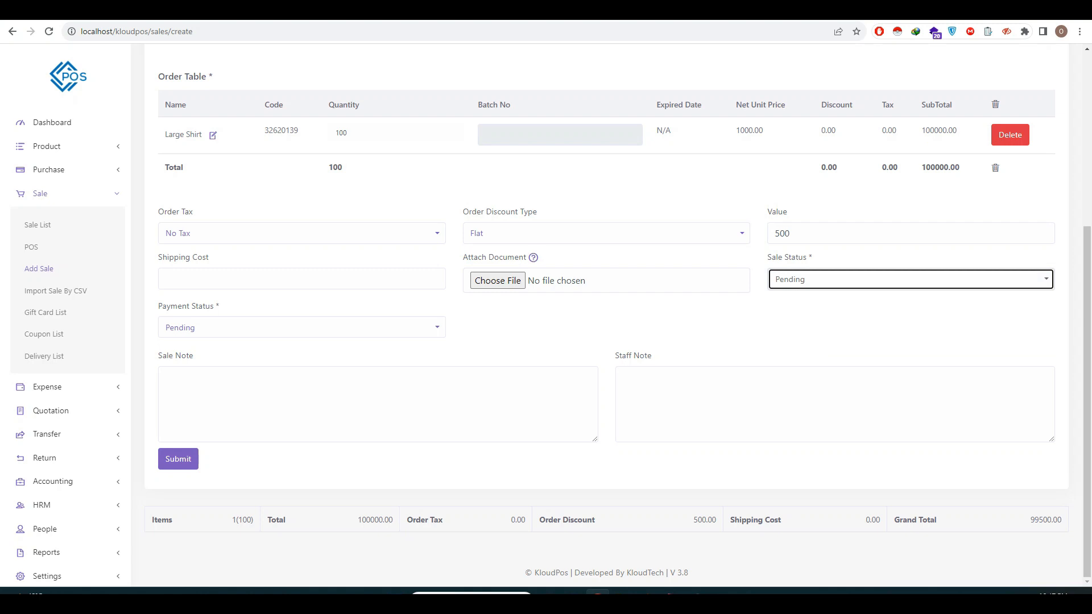
Try the Due payment status, then set it to Partial with Cash as the payment method.
click(301, 328)
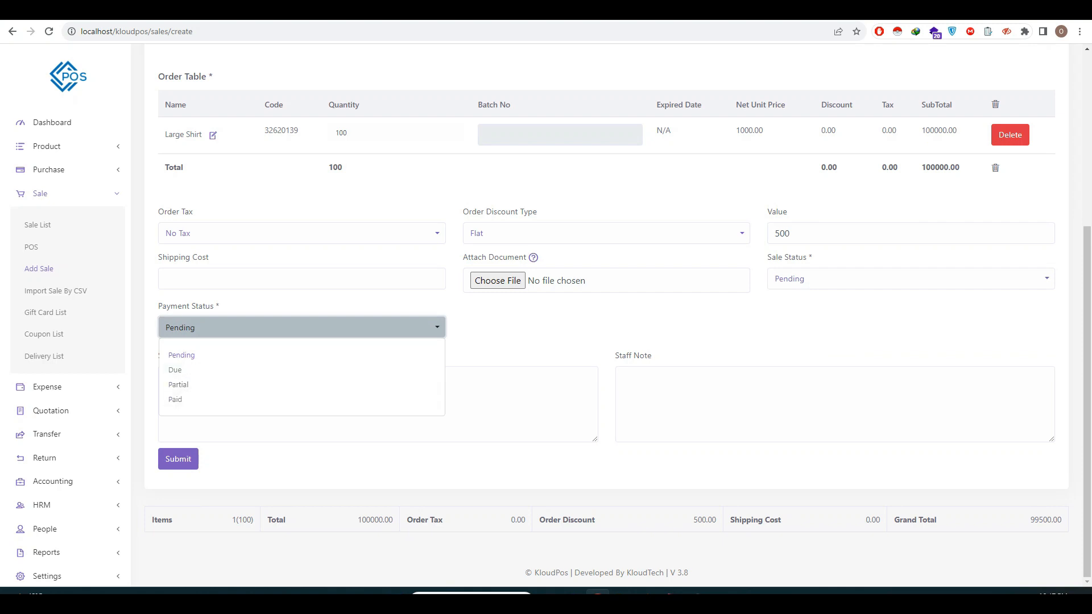
click(175, 370)
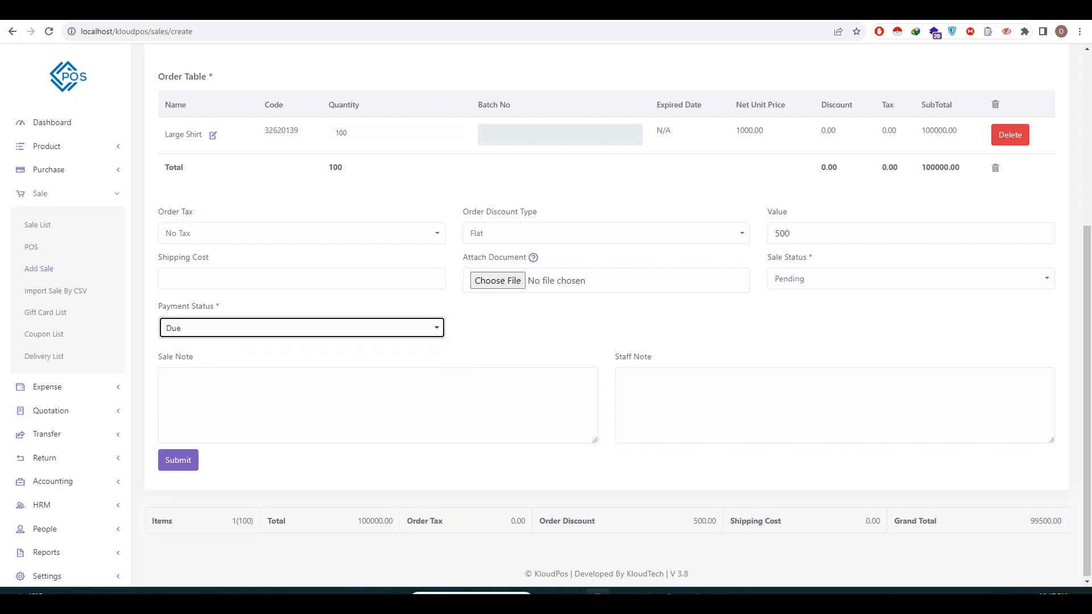
click(301, 328)
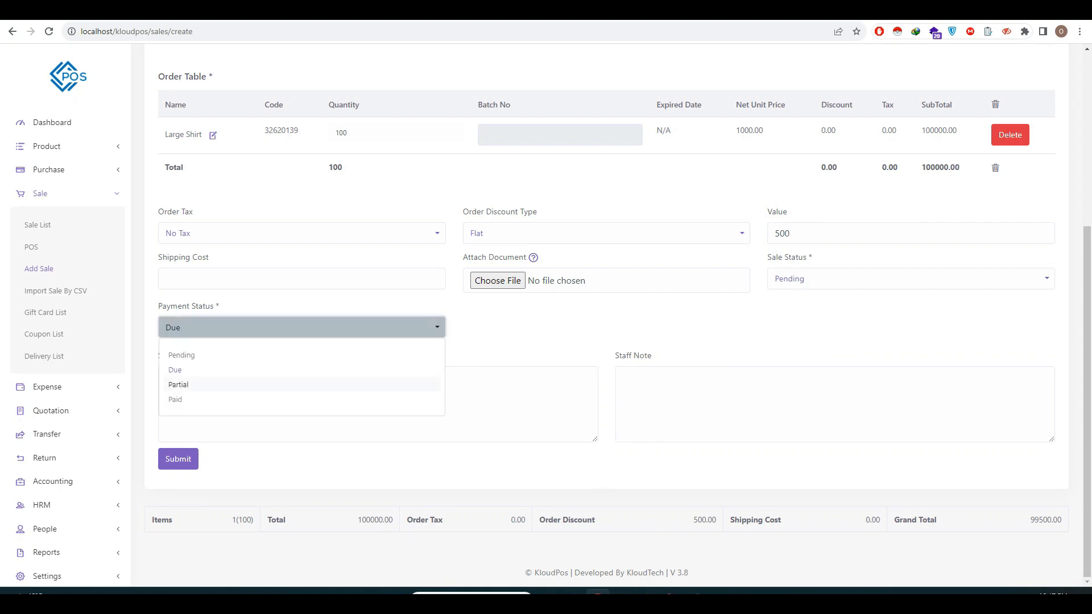
click(178, 385)
click(264, 373)
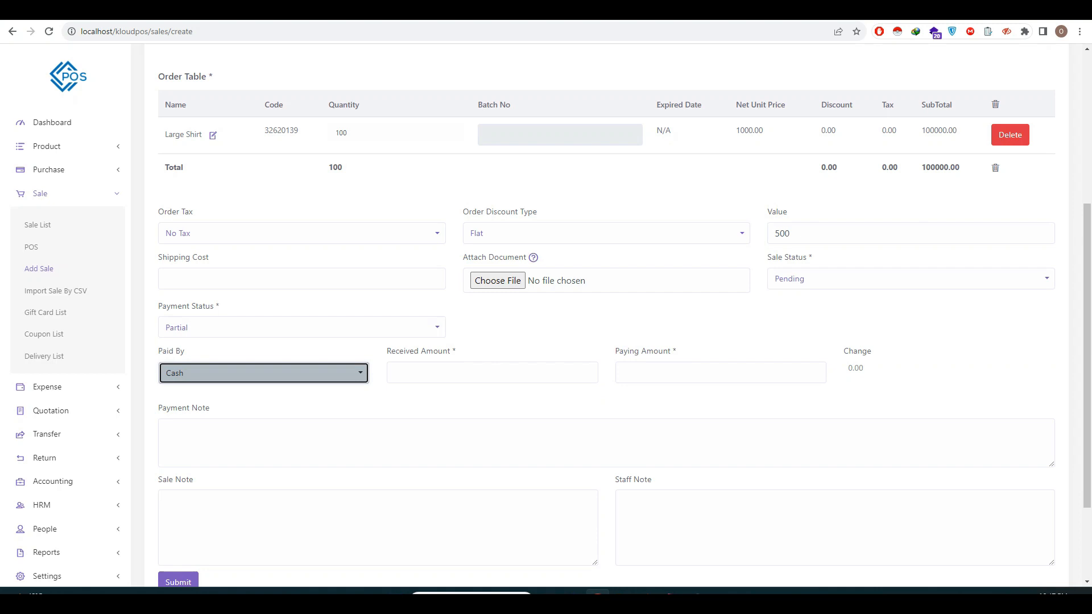
click(176, 401)
Enter a received amount of 3000 and a paying amount of 2500.
click(489, 373)
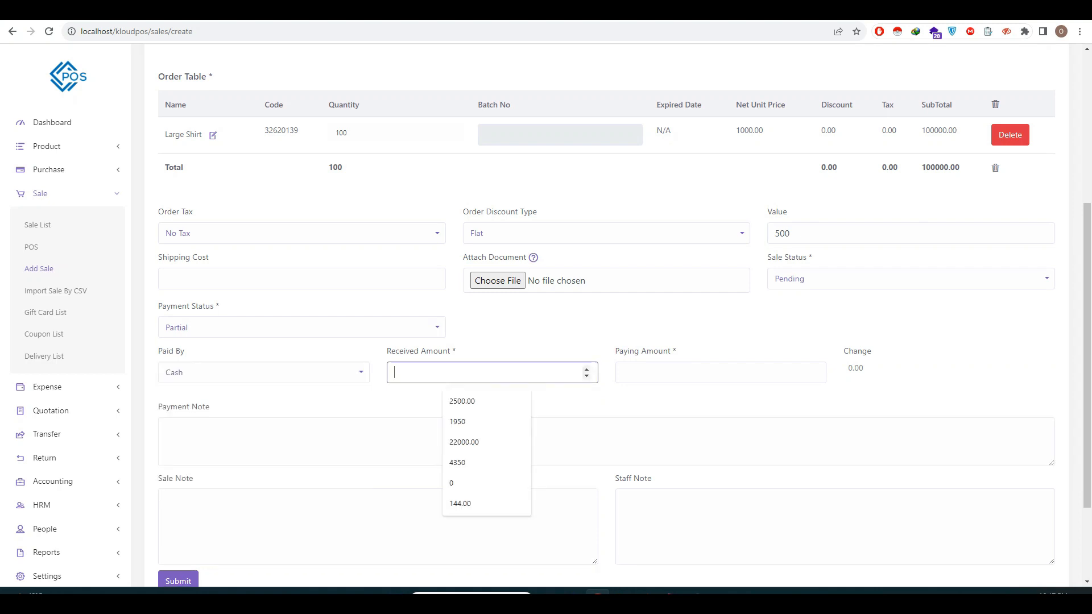
text(2500)
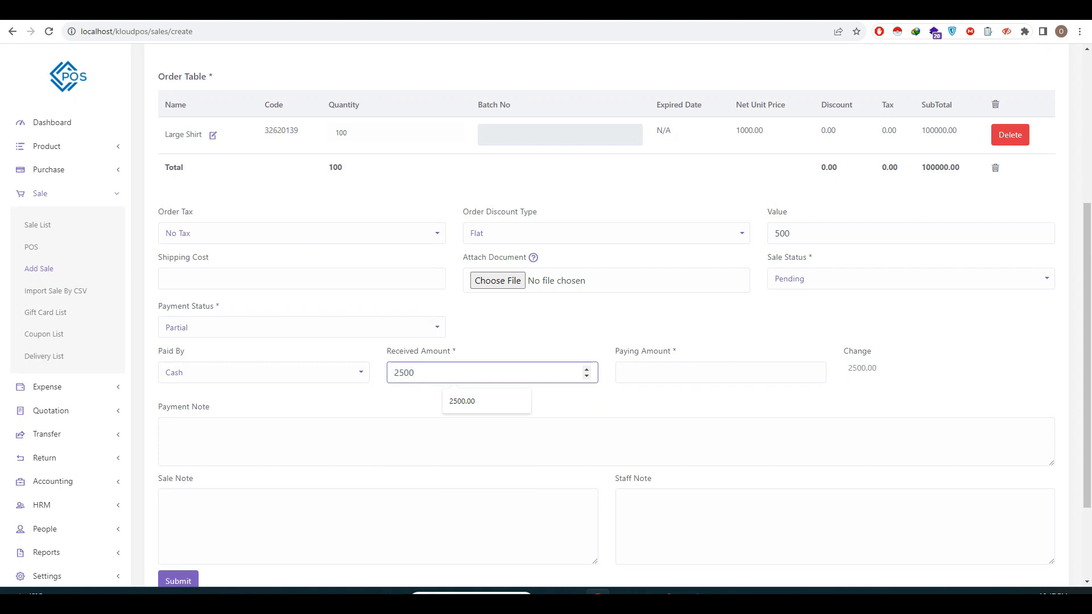
key(BackSpace)
key(BackSpace)
key(BackSpace)
key(BackSpace)
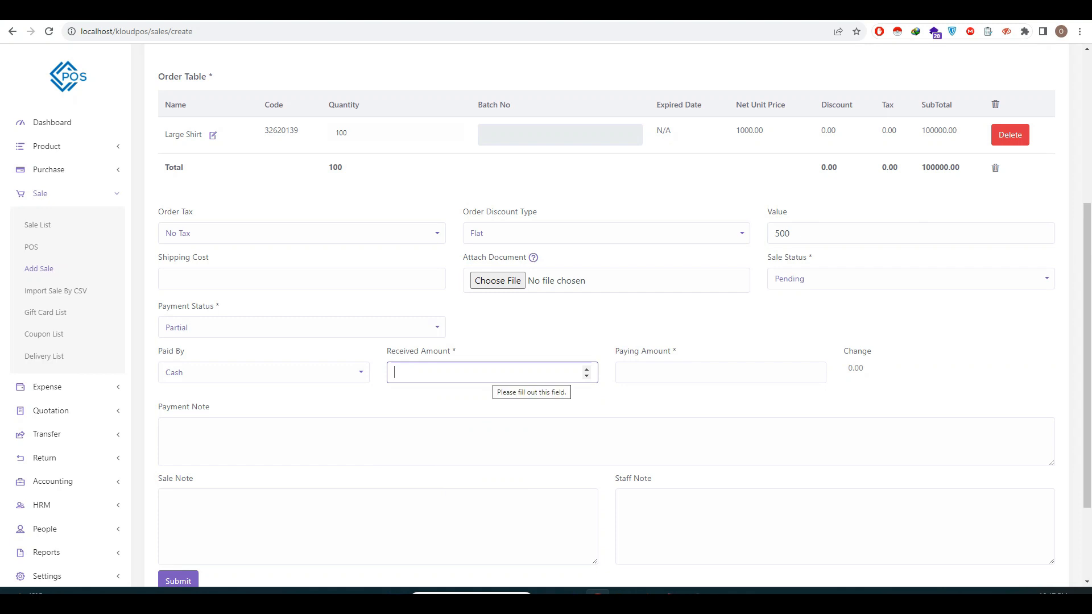
text(3000)
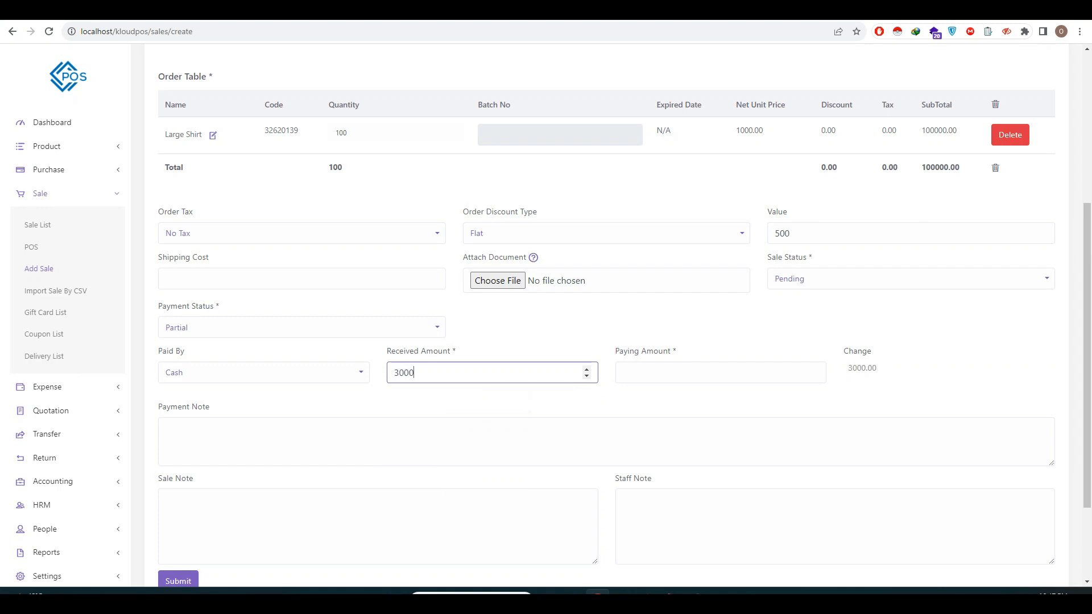
click(716, 373)
text(2500)
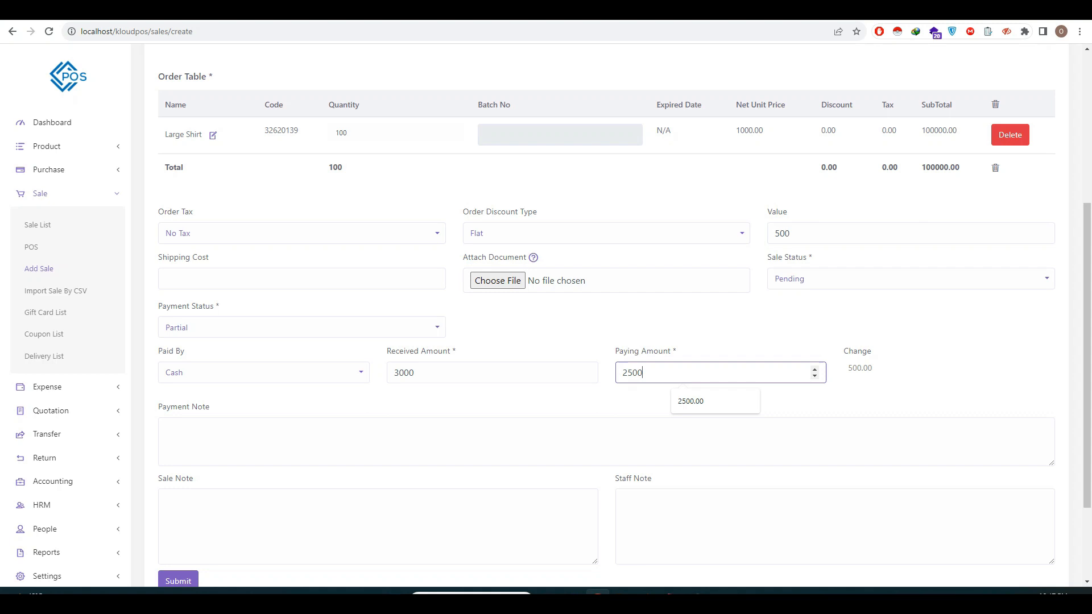
Check the calculated change amount and submit the new sale.
drag(847, 368, 872, 368)
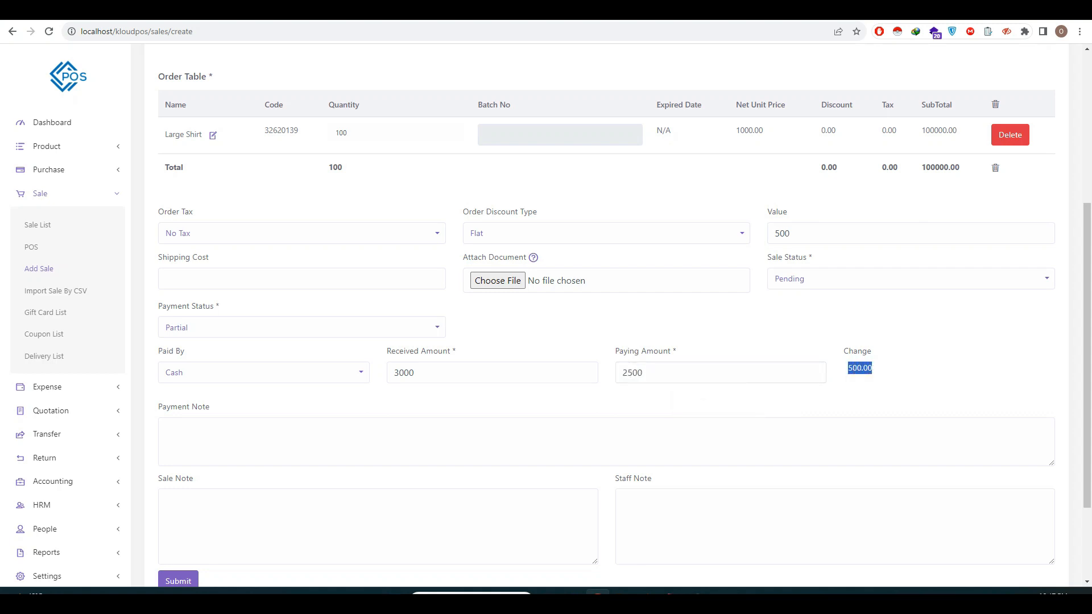
click(910, 372)
drag(1087, 370, 1087, 445)
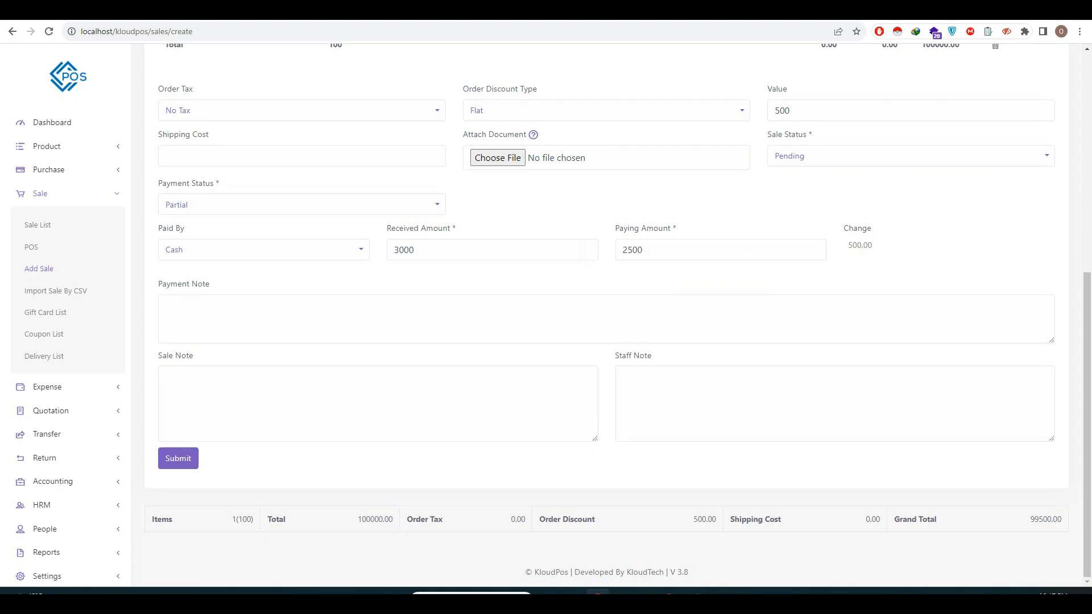
click(178, 458)
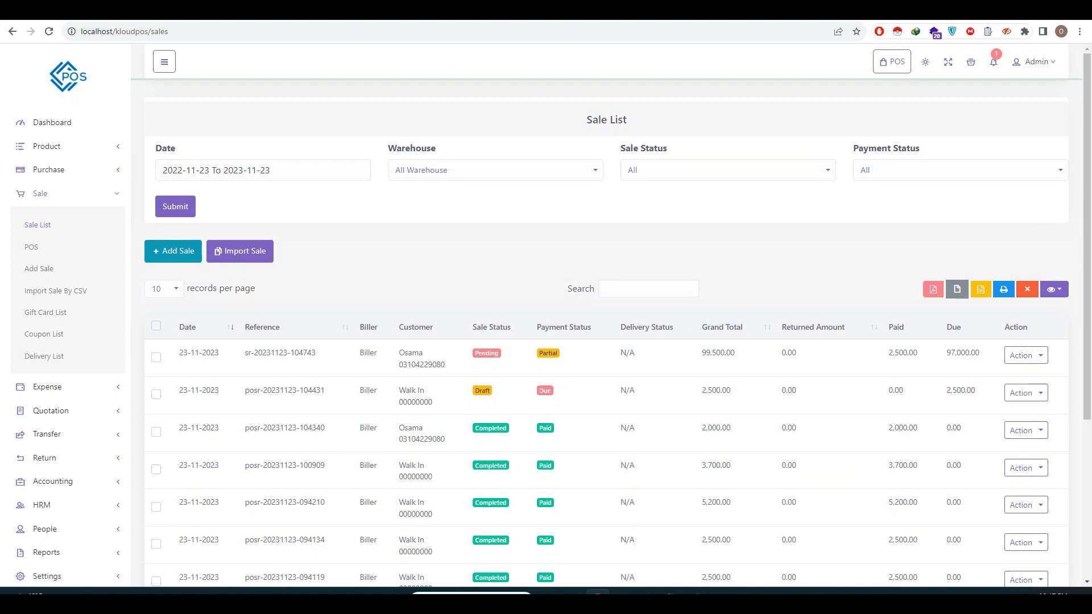
Delete the Walk In sale with Draft status from the sale list and confirm the deletion.
click(1026, 391)
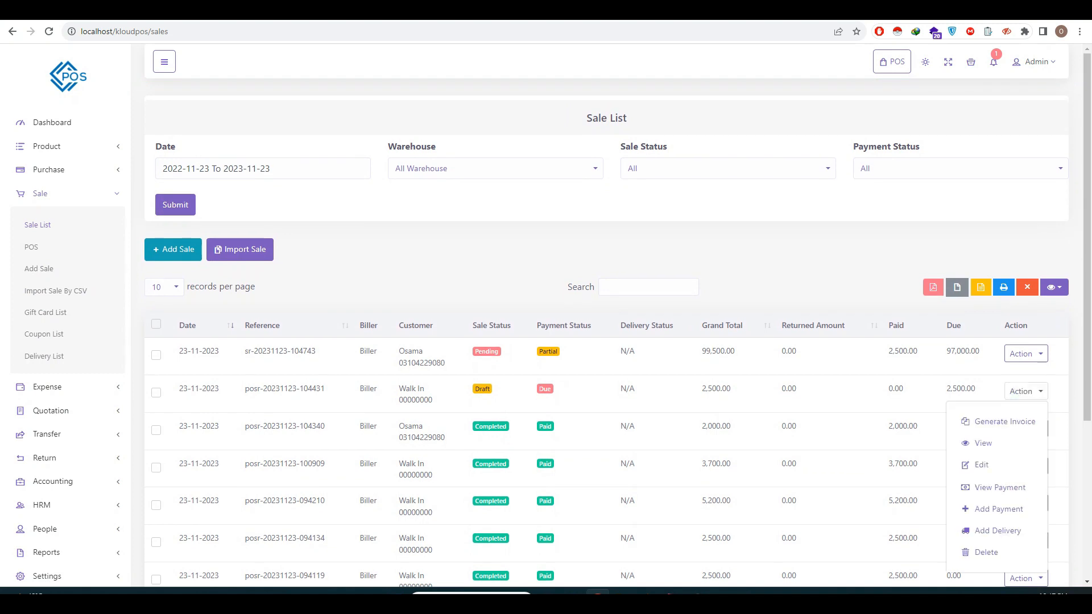
click(986, 552)
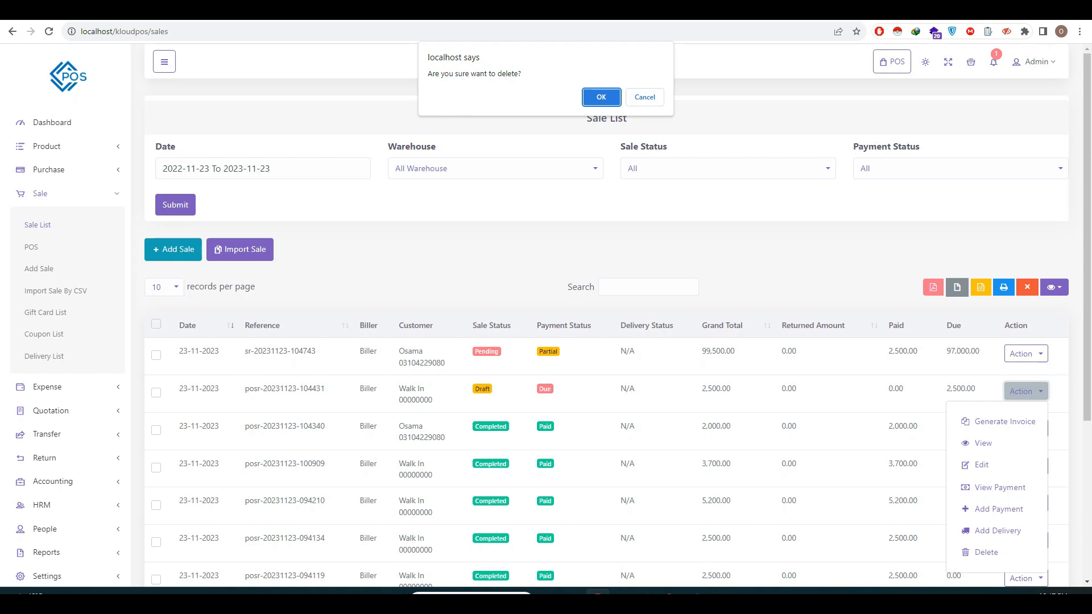
click(601, 96)
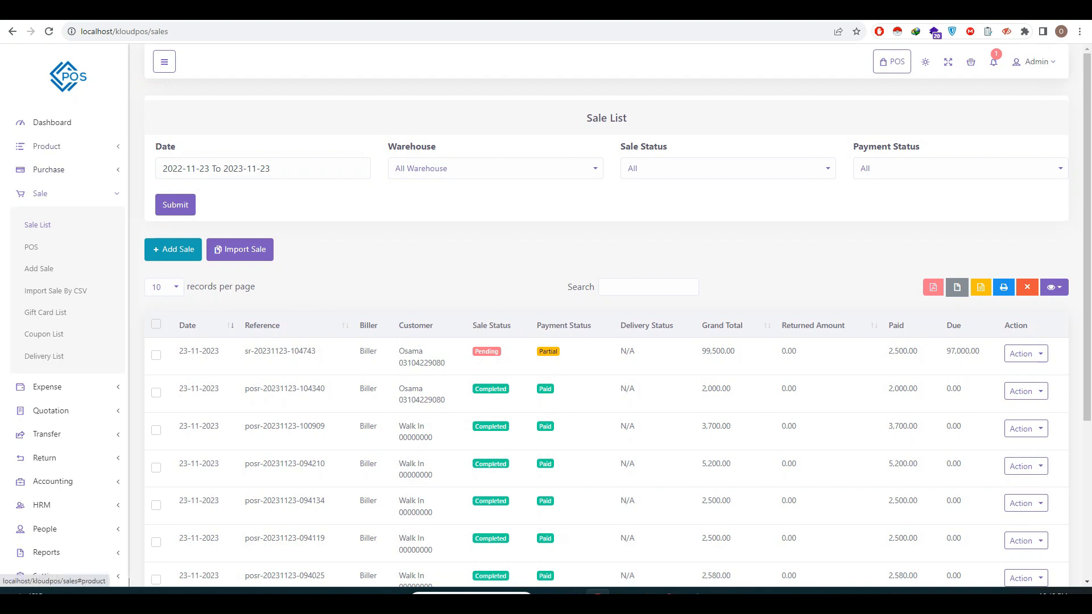
Open the product list in a separate browser tab to check the Large Shirt stock, and return to the sale list.
click(47, 146)
right_click(57, 201)
click(112, 211)
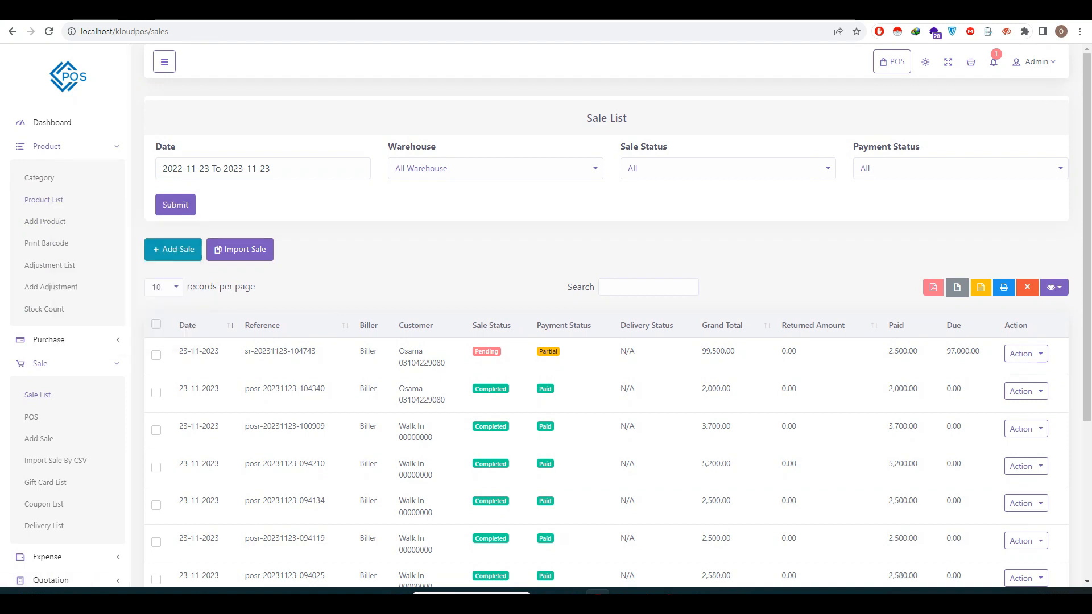
click(193, 12)
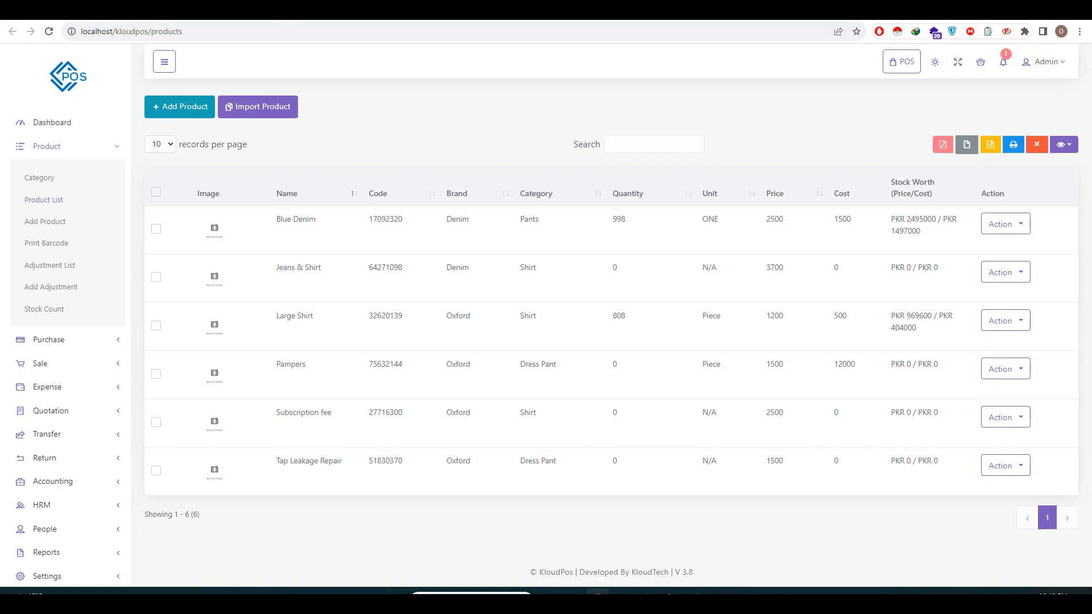
click(68, 11)
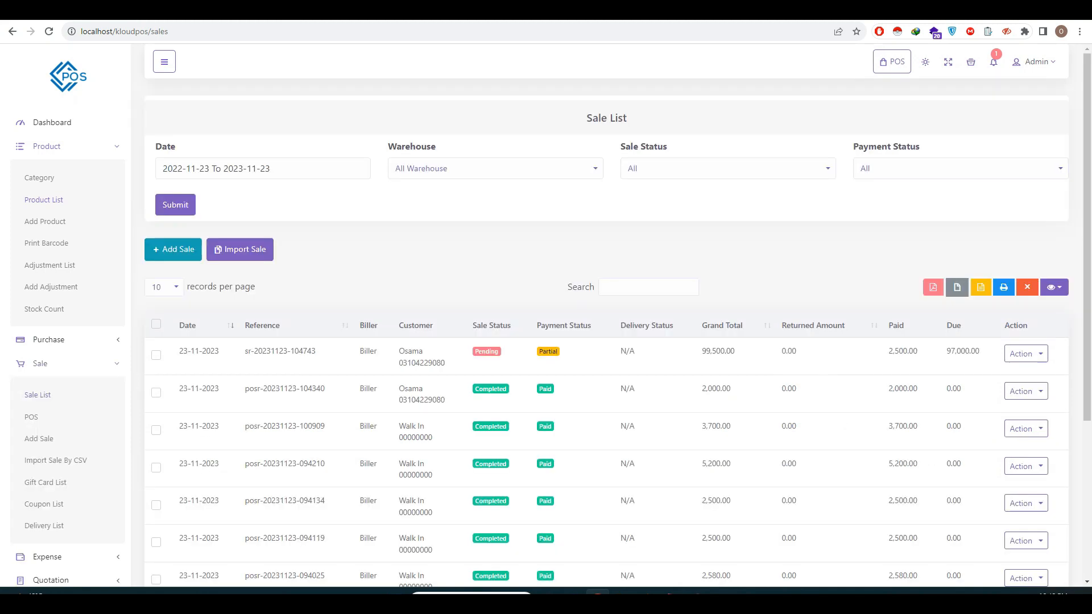
Edit the Pending sale with Partial payment, set its sale status to Completed and submit the update.
click(1026, 354)
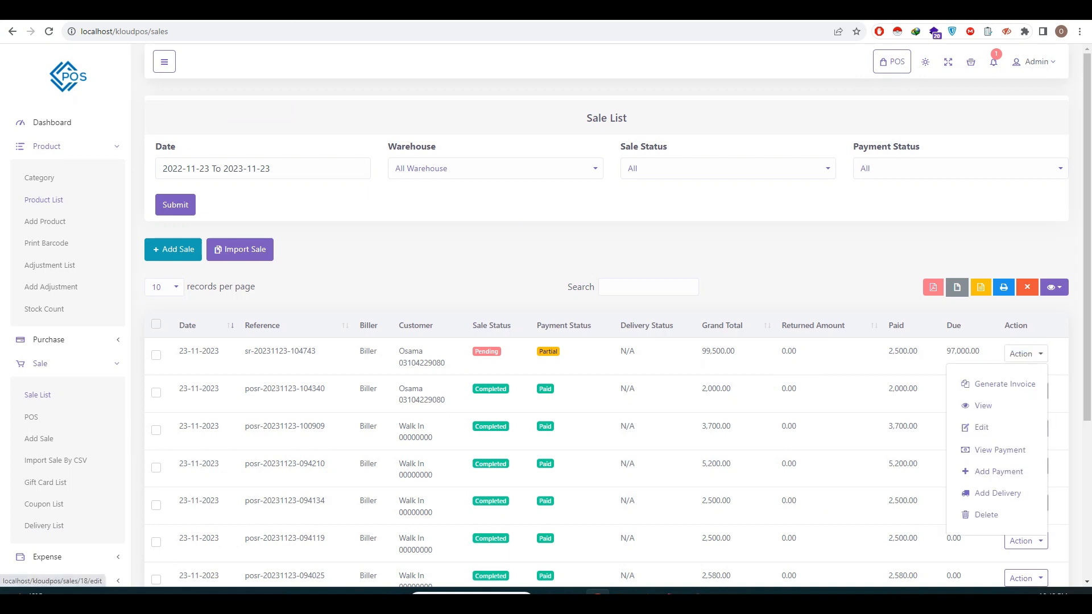
click(981, 428)
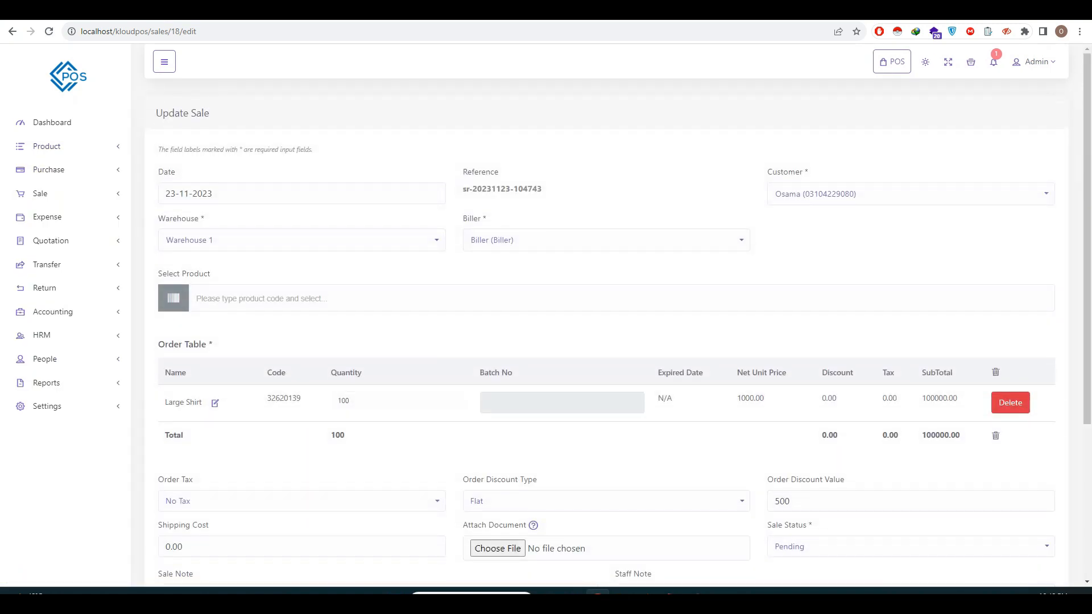
scroll(910, 337, down, 3)
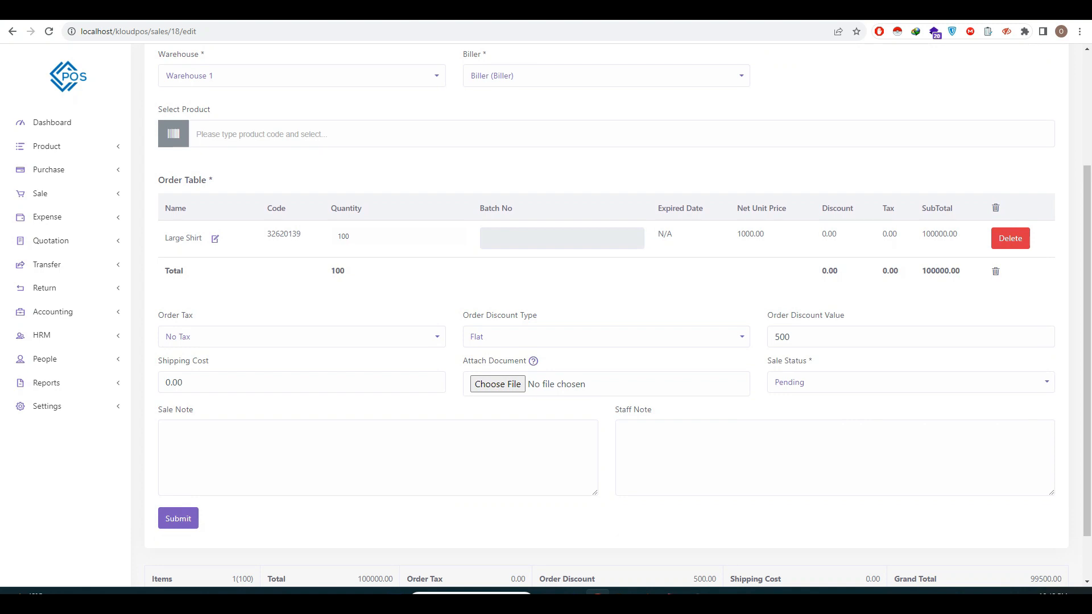
click(910, 383)
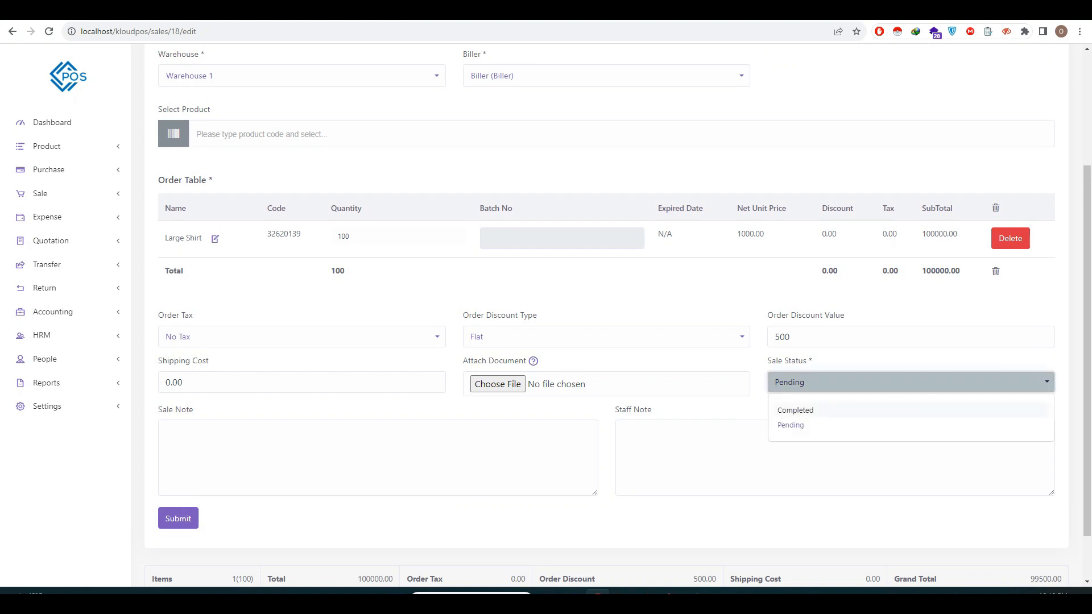
click(910, 410)
click(178, 518)
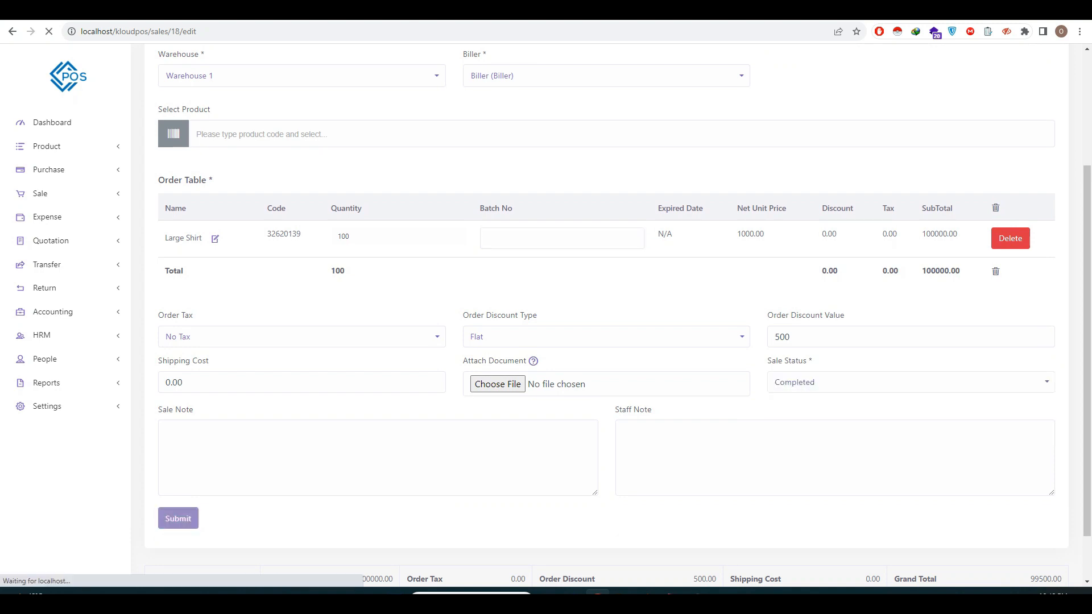
Reload the product list to check the updated Large Shirt quantity, and return to the sale list.
key(ctrl+Tab)
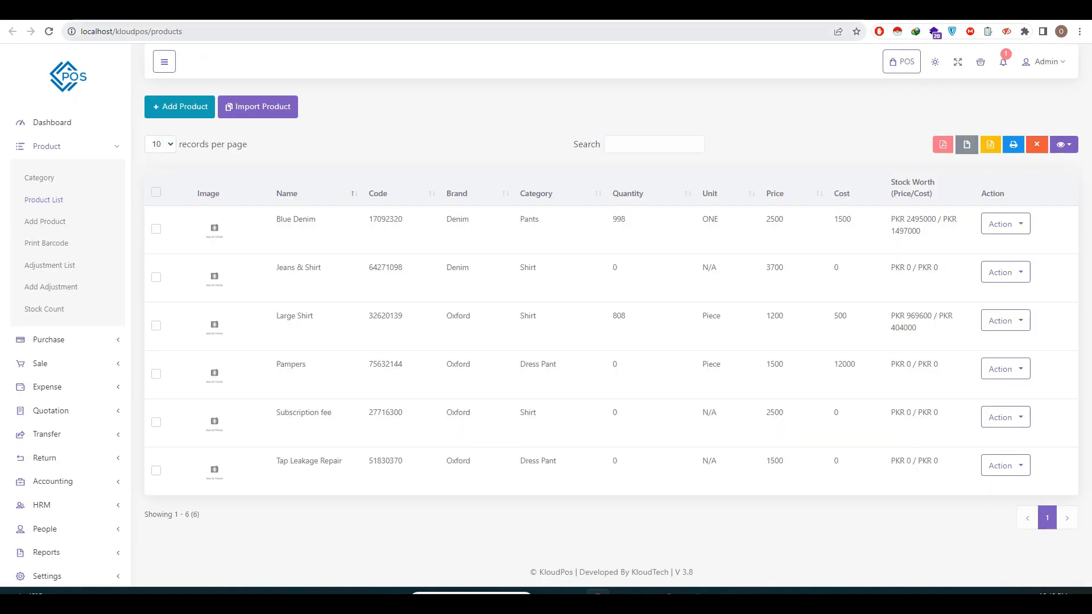
click(170, 31)
key(Return)
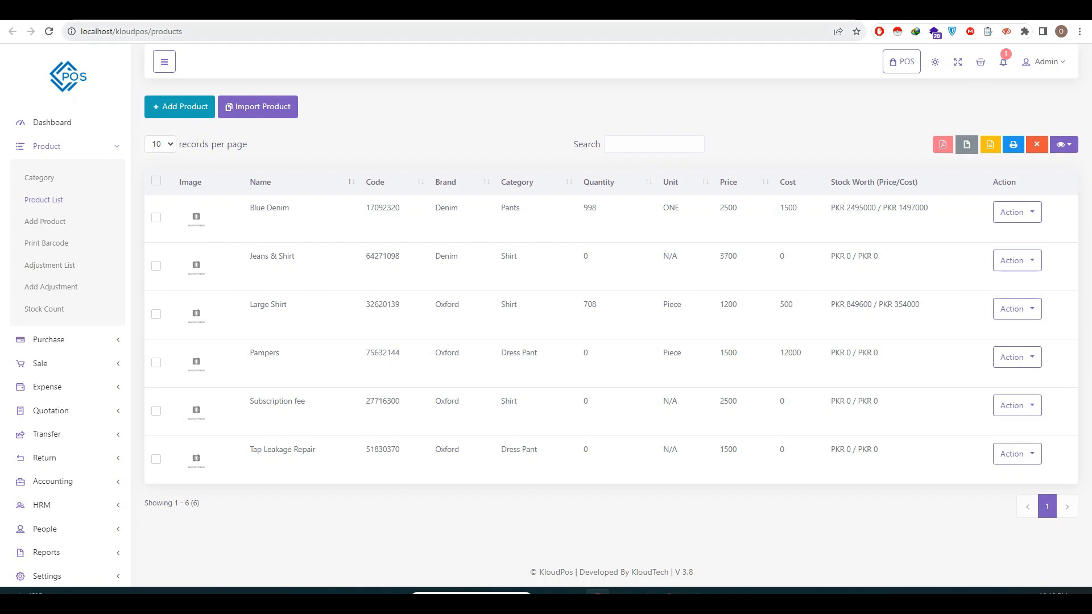
key(ctrl+Tab)
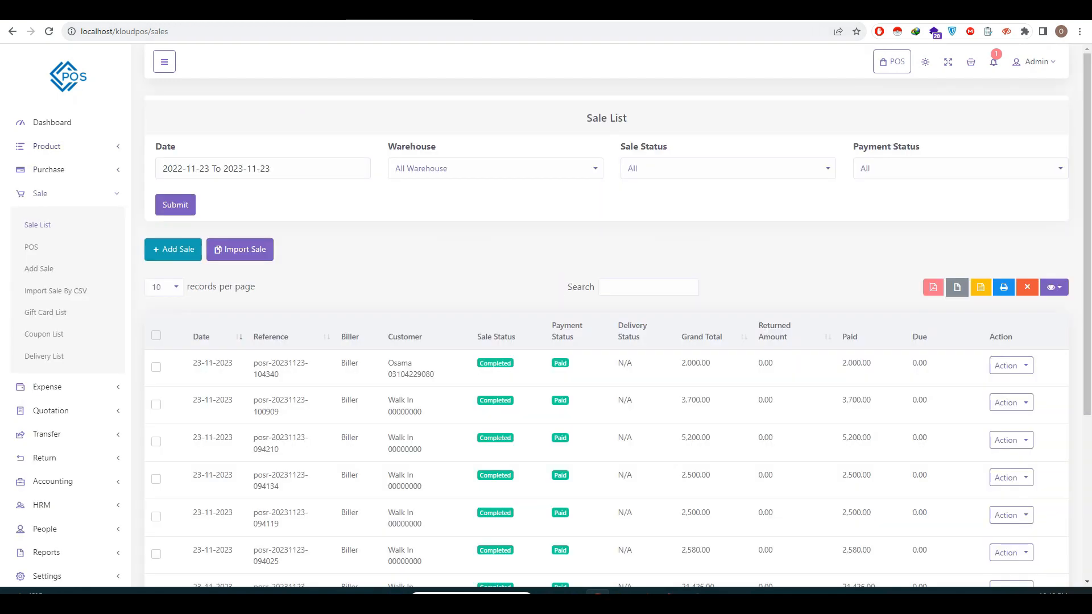
click(1011, 366)
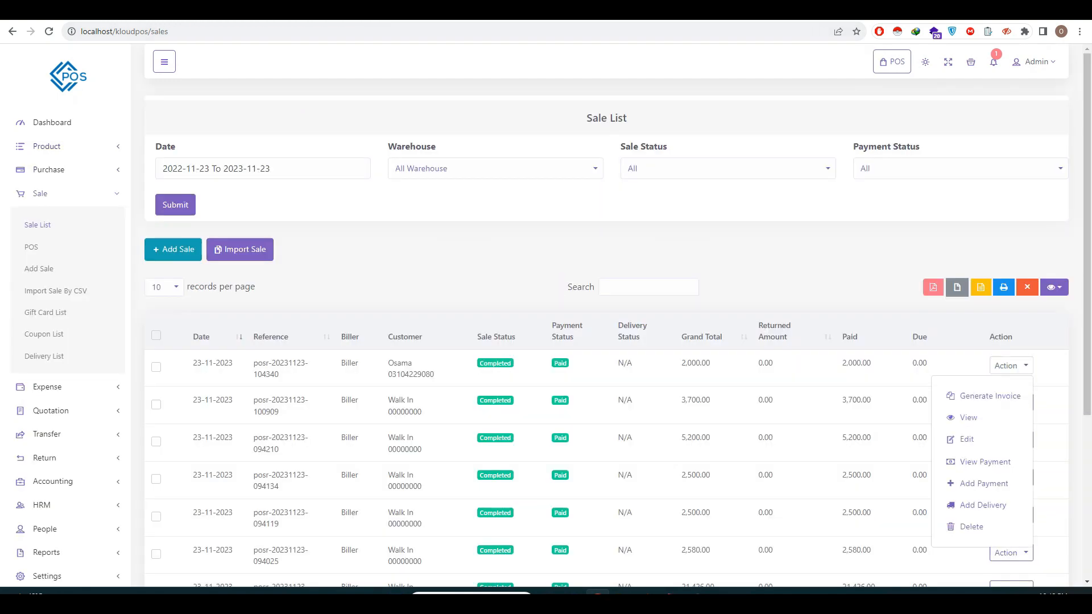
click(971, 527)
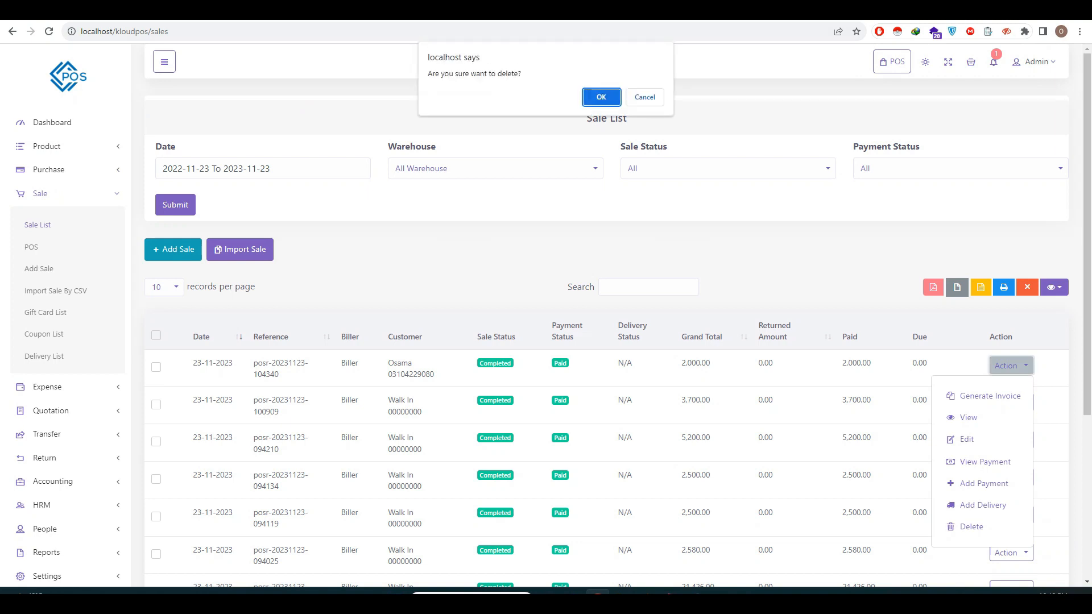
click(644, 97)
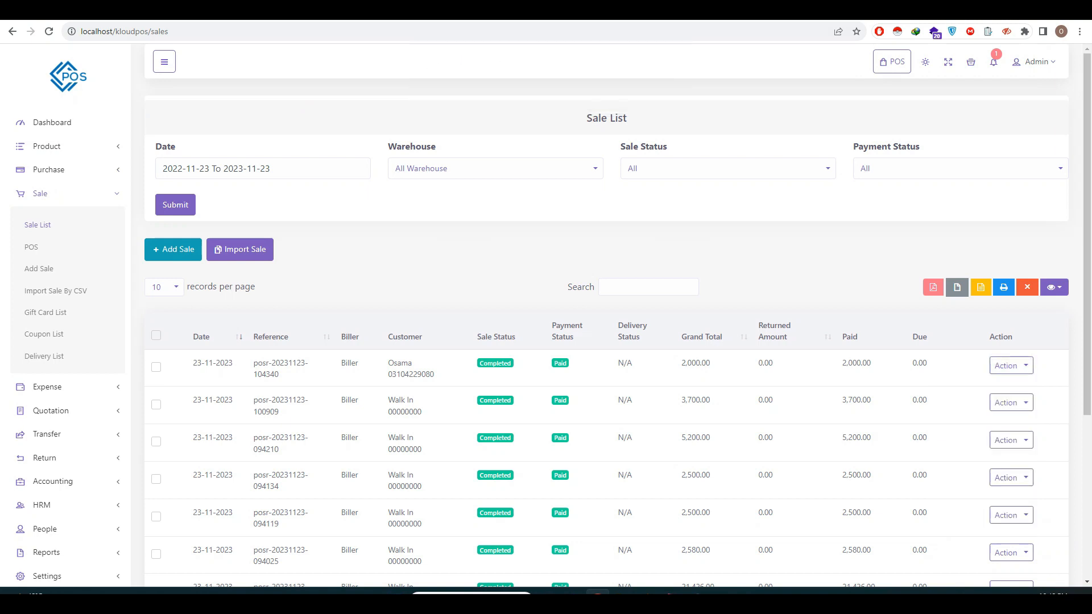
Look through both pages of the sale list to locate the sale with the updated status.
scroll(607, 312, down, 5)
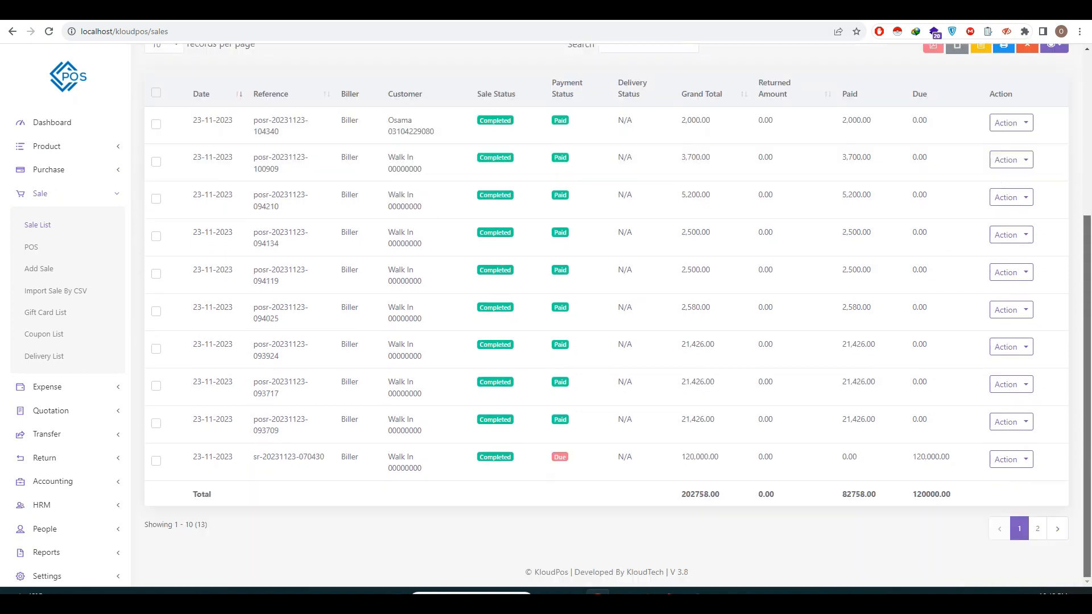
scroll(618, 315, up, 2)
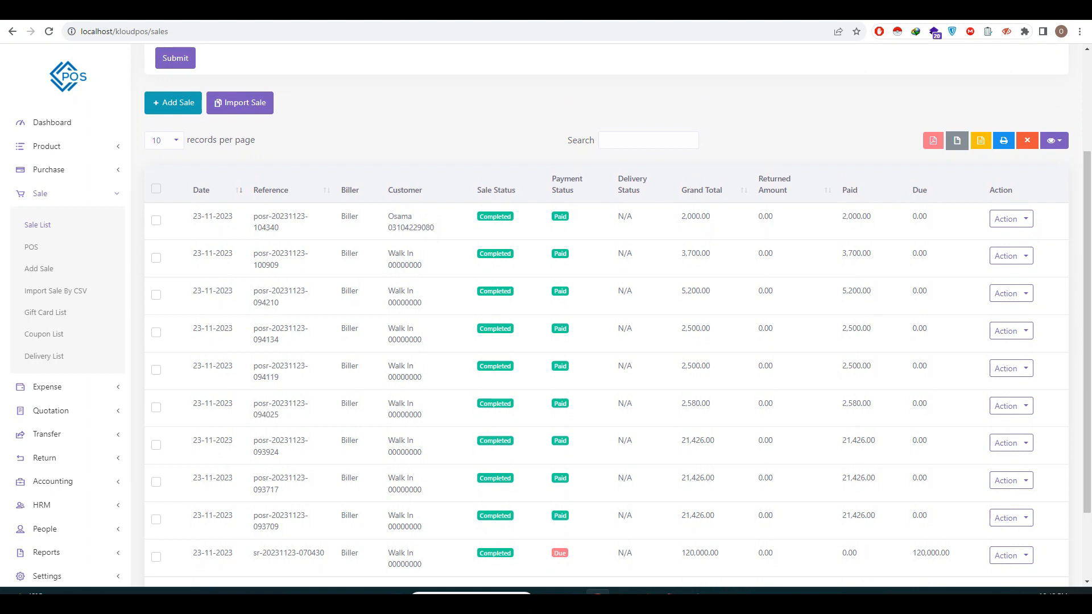
scroll(618, 315, down, 2)
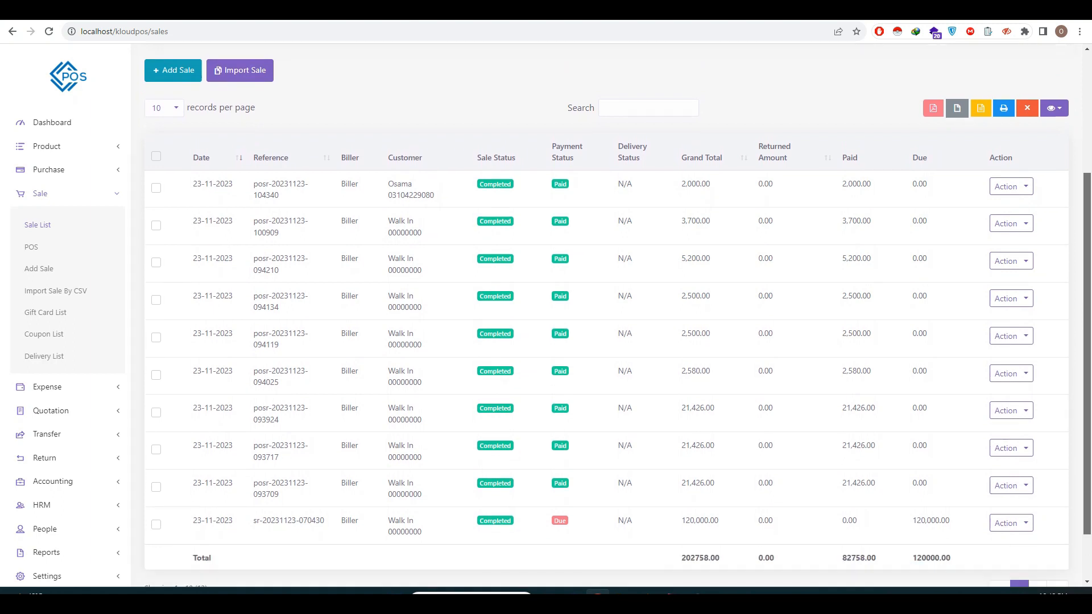
scroll(618, 314, up, 4)
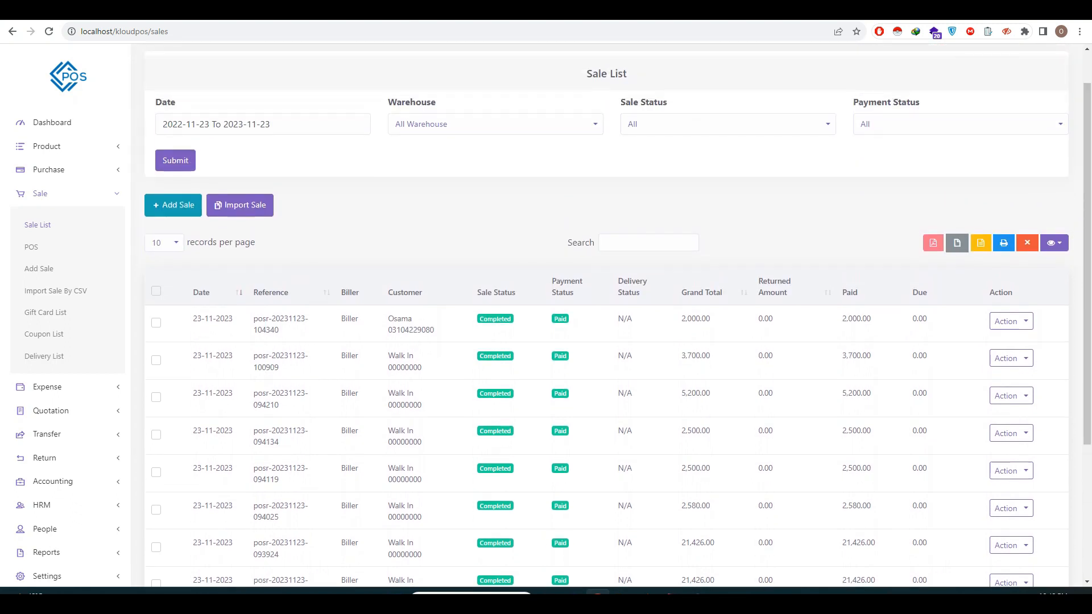
scroll(618, 319, down, 3)
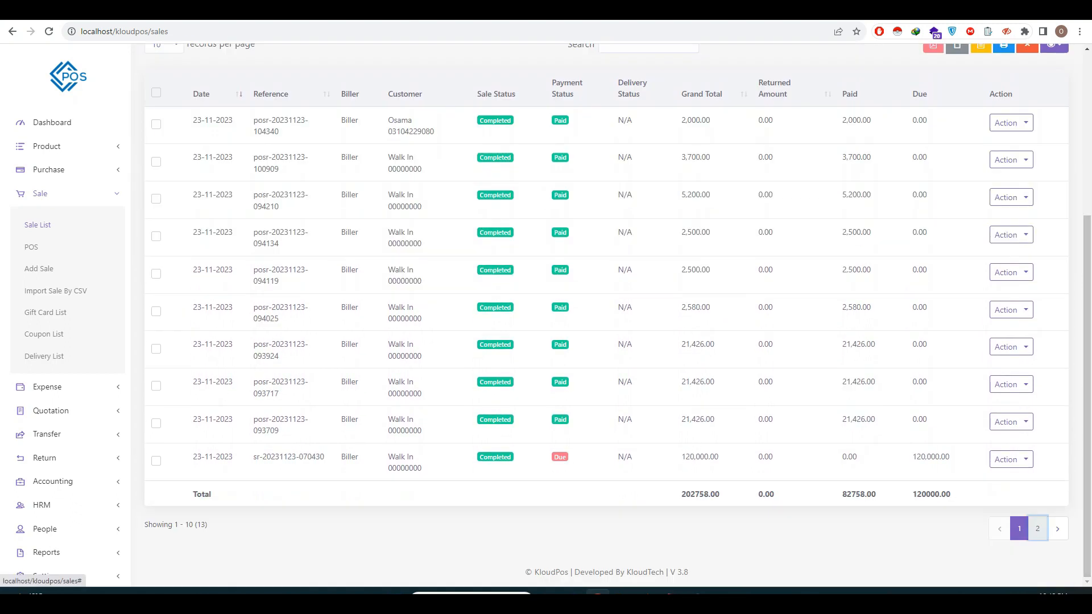
click(1037, 529)
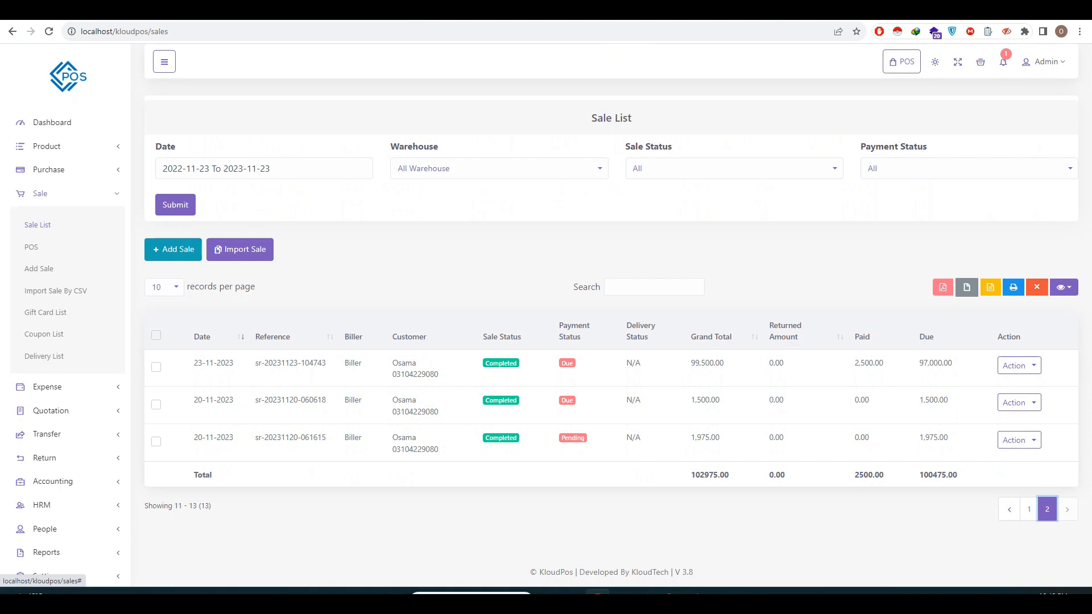
click(1028, 509)
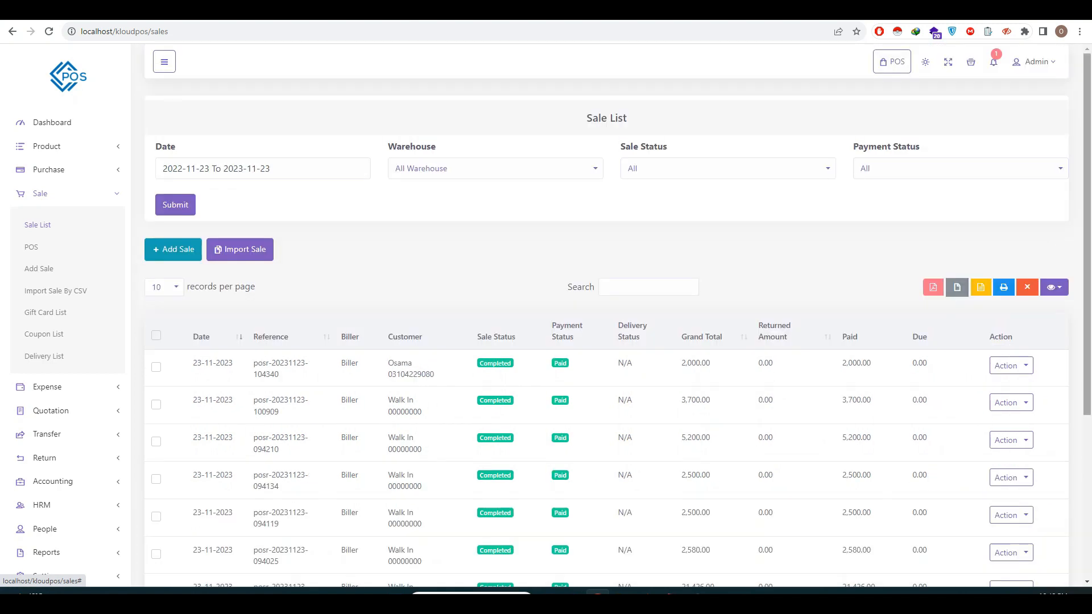
drag(1086, 319, 1086, 482)
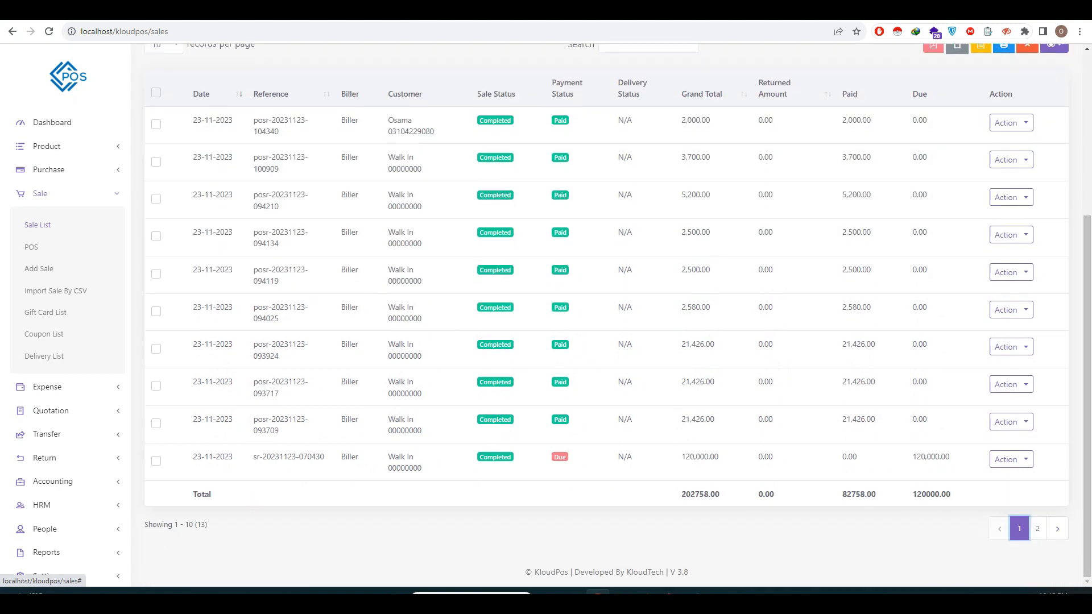
click(1037, 528)
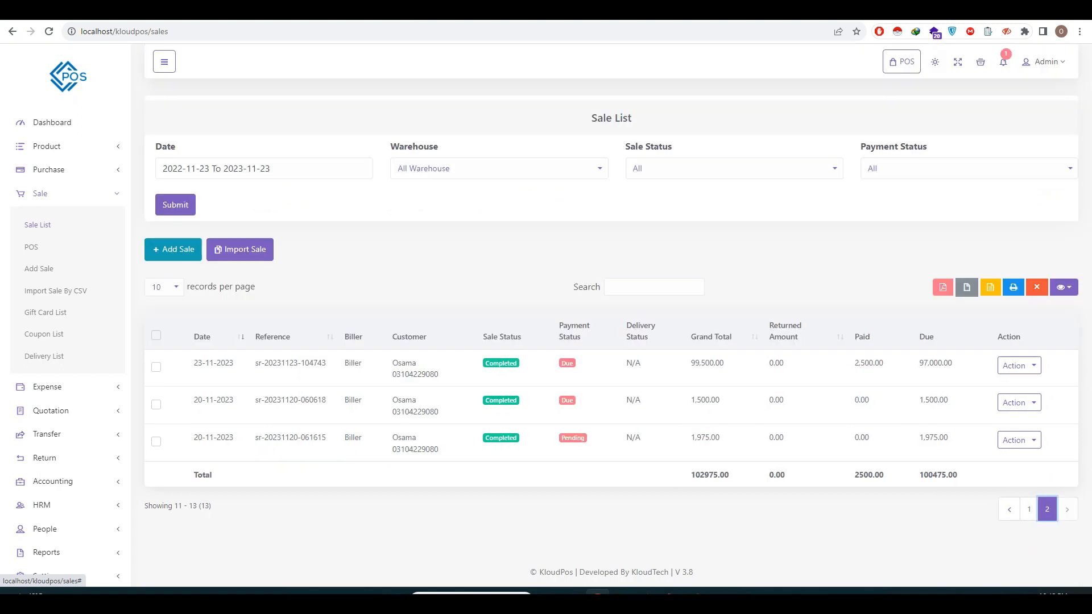
Start a payment for the 99,500.00 sale, enter a received amount of 1000 and try a paying amount of 500.
click(1019, 365)
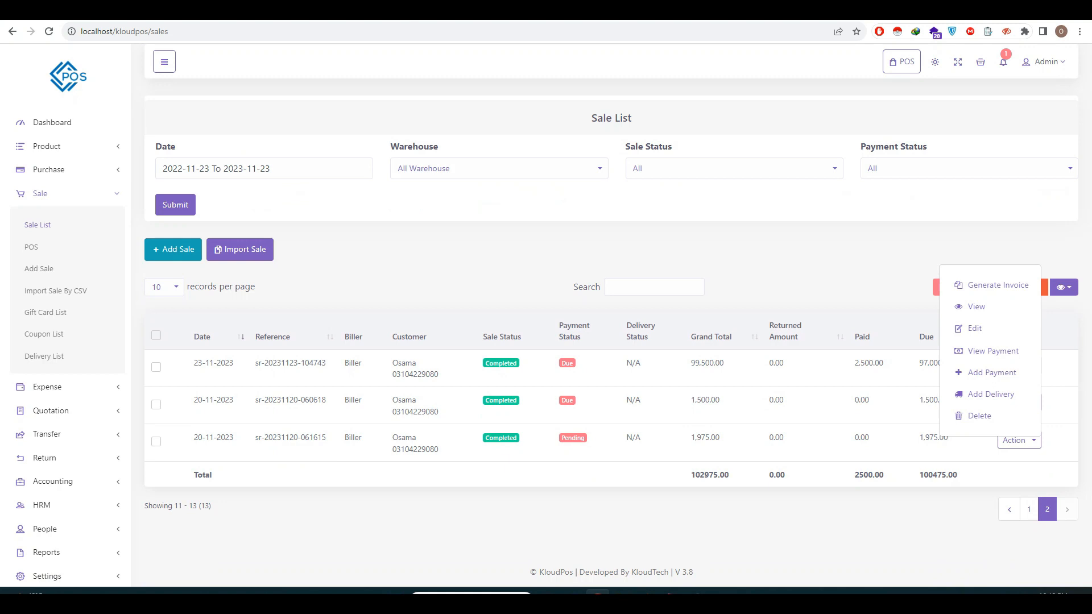
click(992, 373)
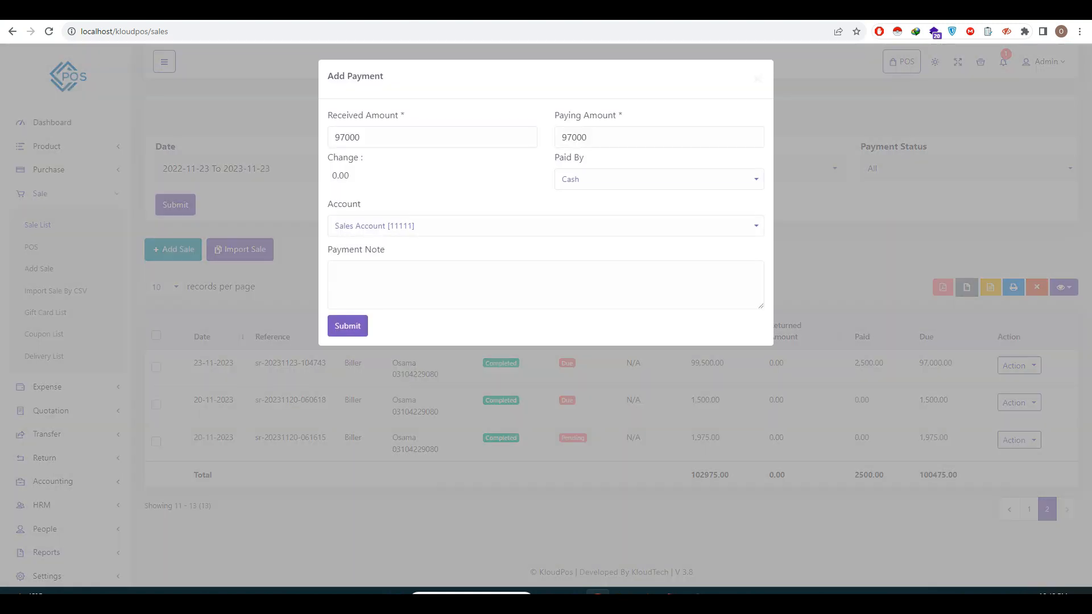
key(ctrl+a)
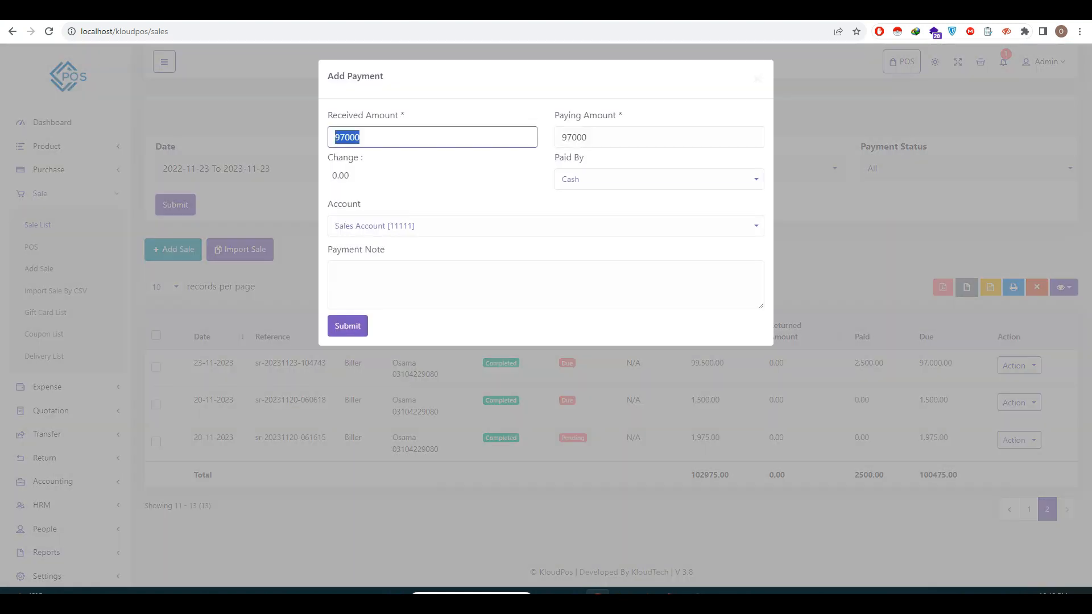
key(Right)
key(BackSpace)
key(BackSpace)
key(BackSpace)
key(BackSpace)
key(BackSpace)
text(1000)
key(Tab)
text(500)
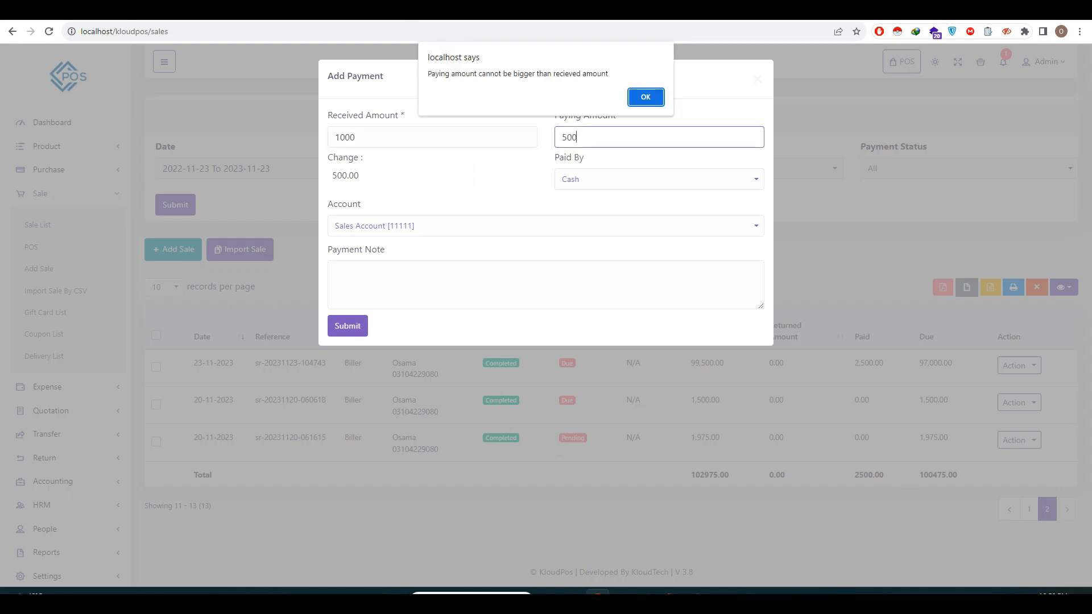
key(Return)
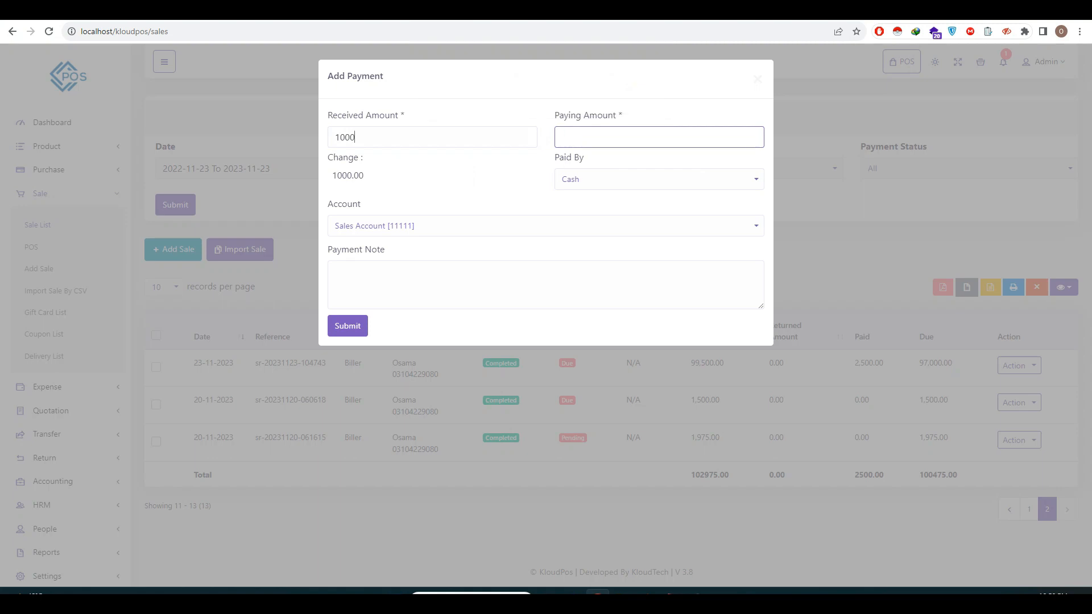
Set the received amount to 10000 and the paying amount to 5000, and submit the payment.
text(0)
click(656, 137)
text(5000)
click(348, 326)
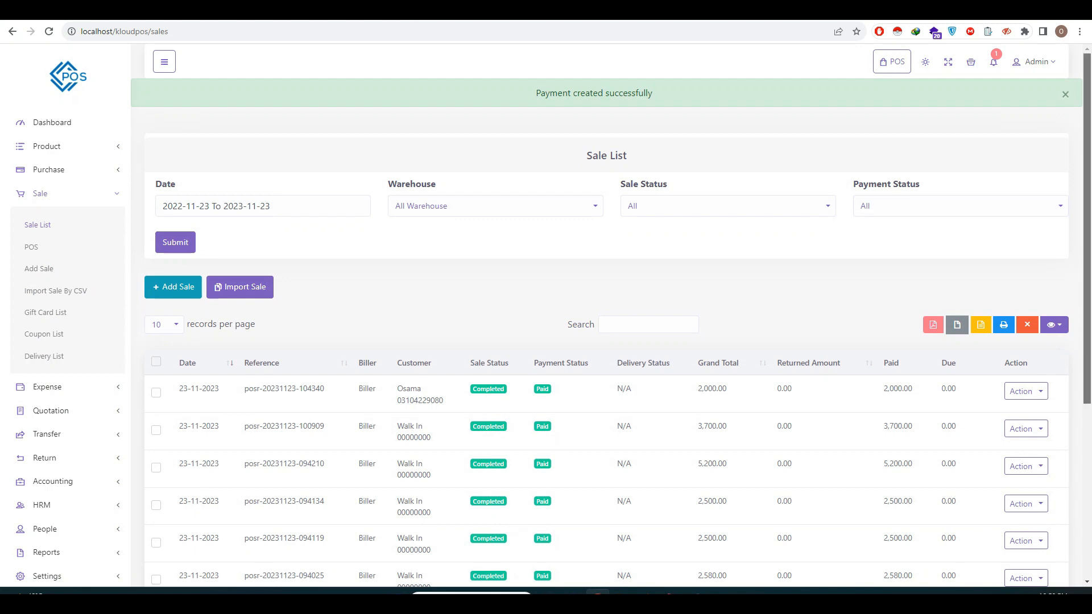
Open the 99,500.00 sale from the second page of the sale list for editing and review its order details.
scroll(611, 319, down, 5)
click(1037, 528)
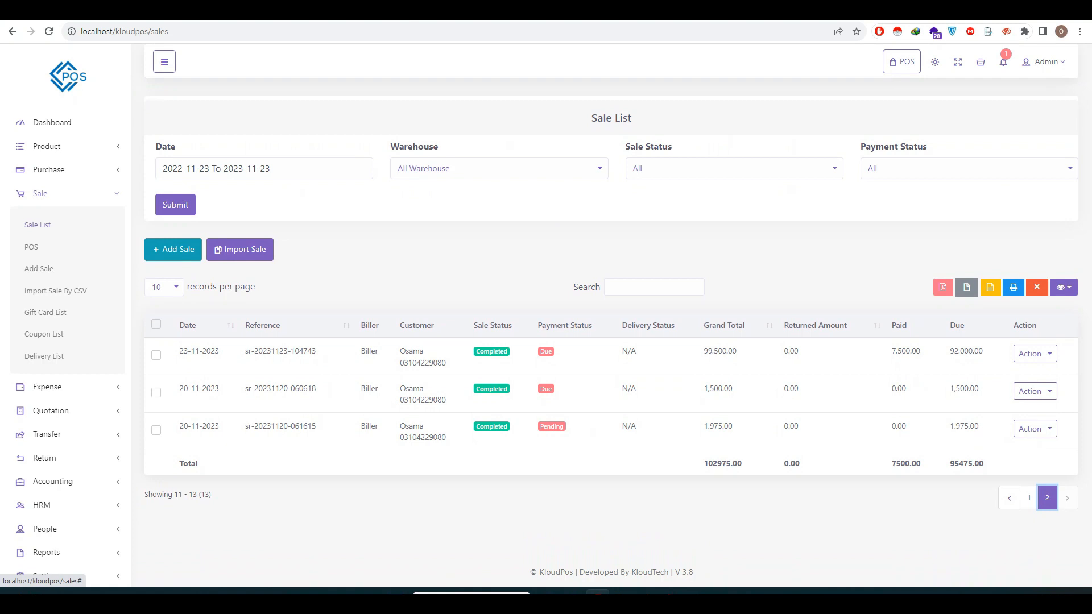
click(1035, 354)
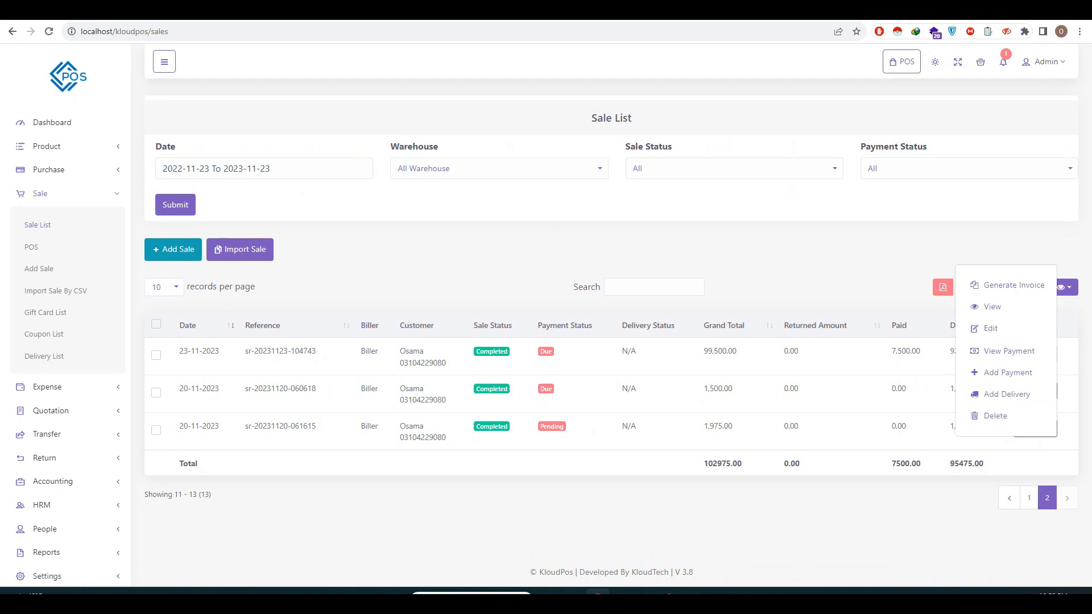
click(990, 328)
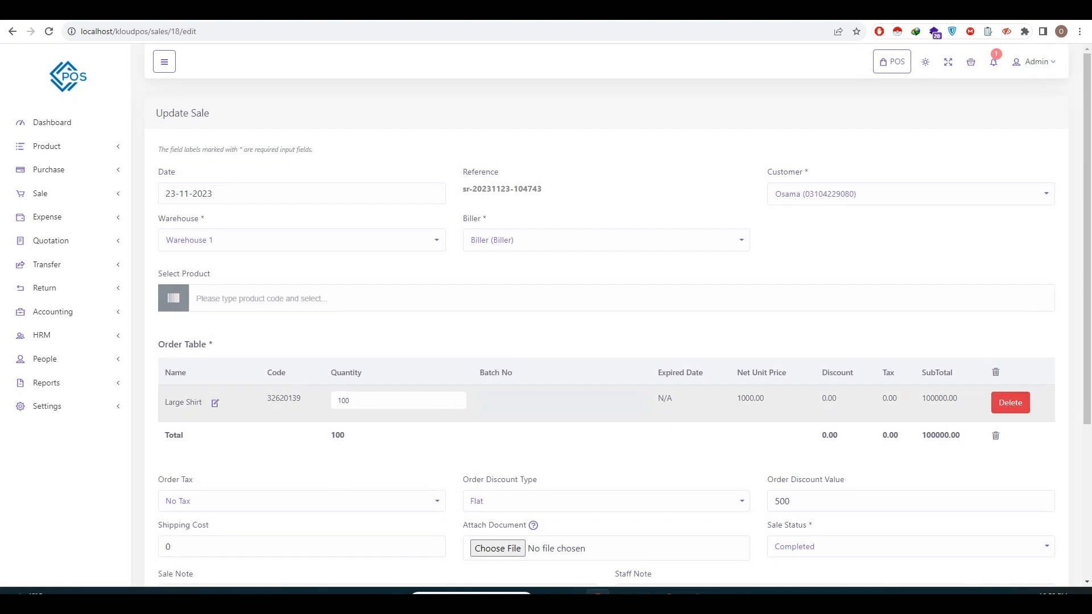
scroll(618, 307, down, 4)
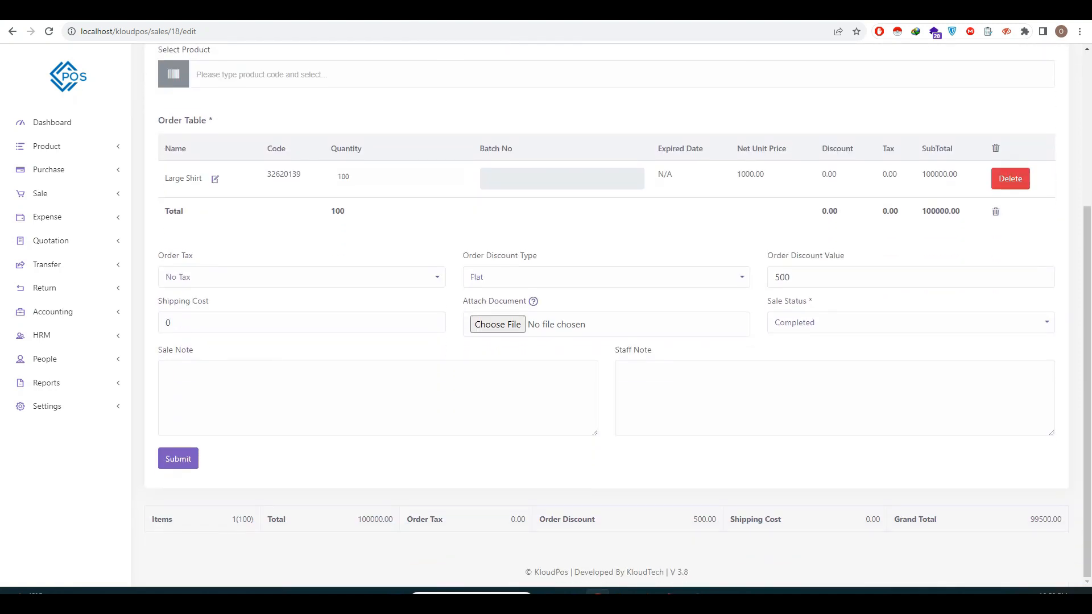
scroll(618, 316, up, 1)
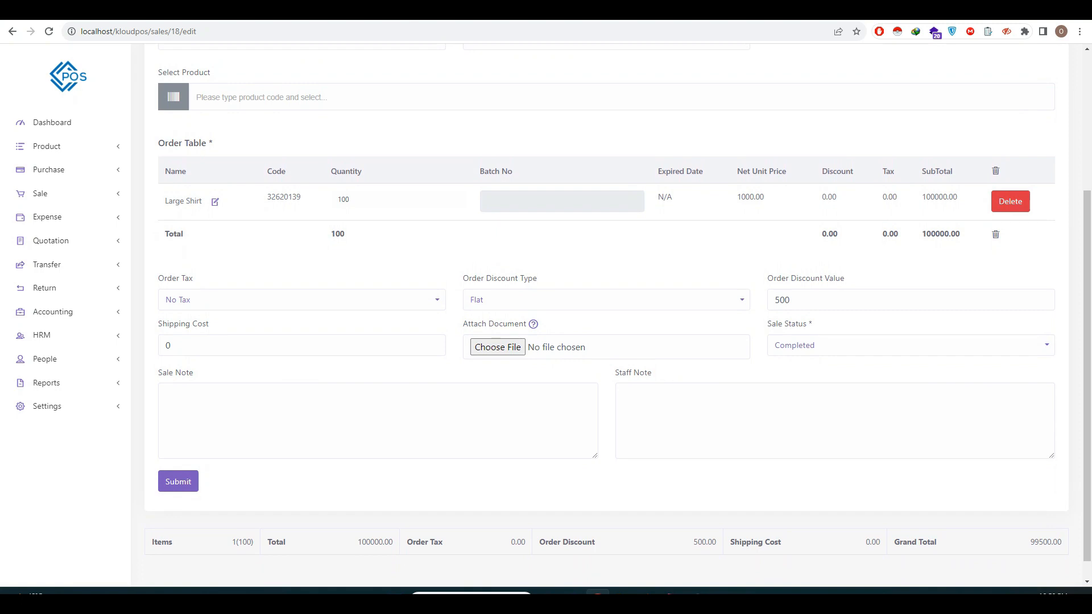
scroll(618, 311, up, 3)
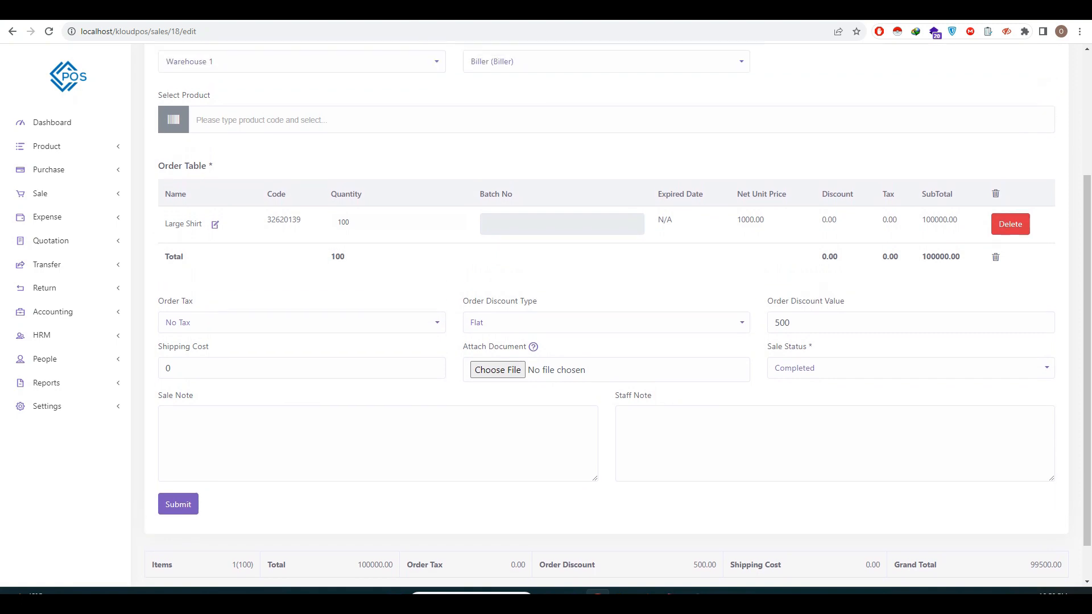
Return to the sale list and submit a payment of 92000 for the 99,500.00 sale.
scroll(618, 316, down, 2)
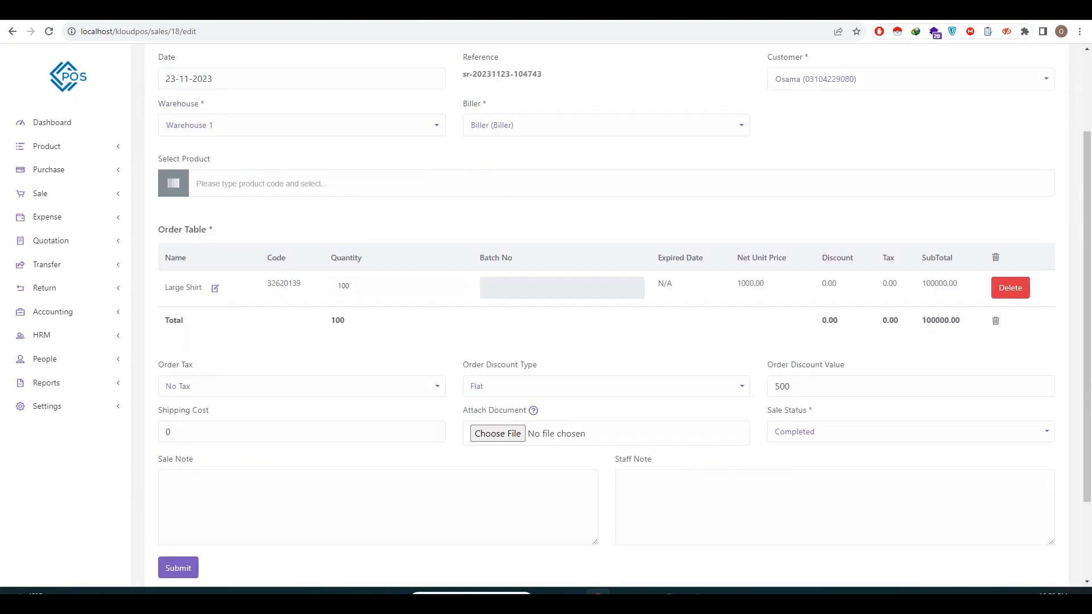
click(12, 31)
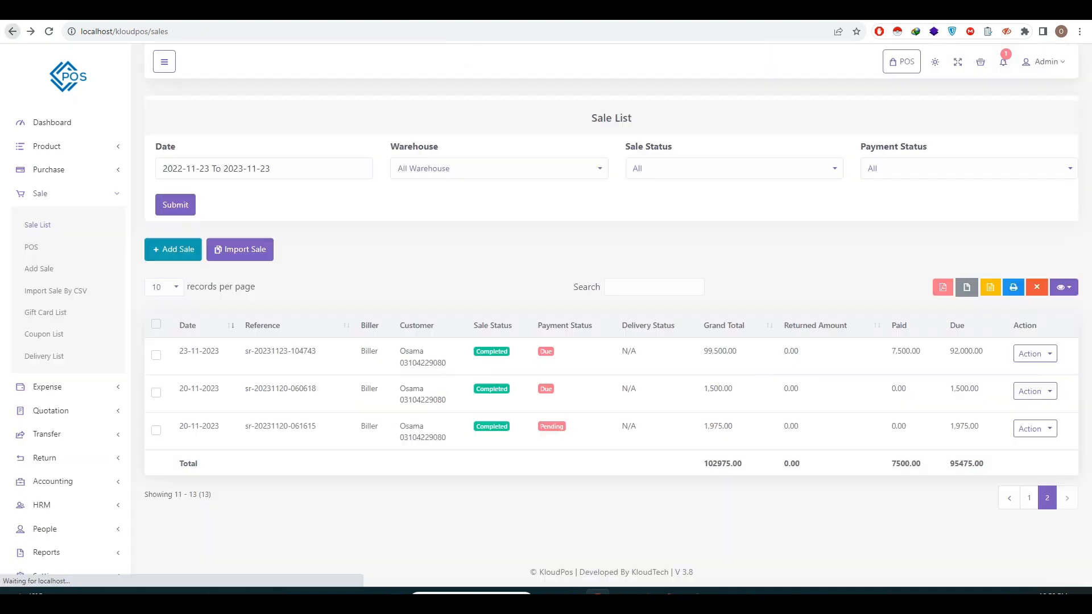
click(1035, 354)
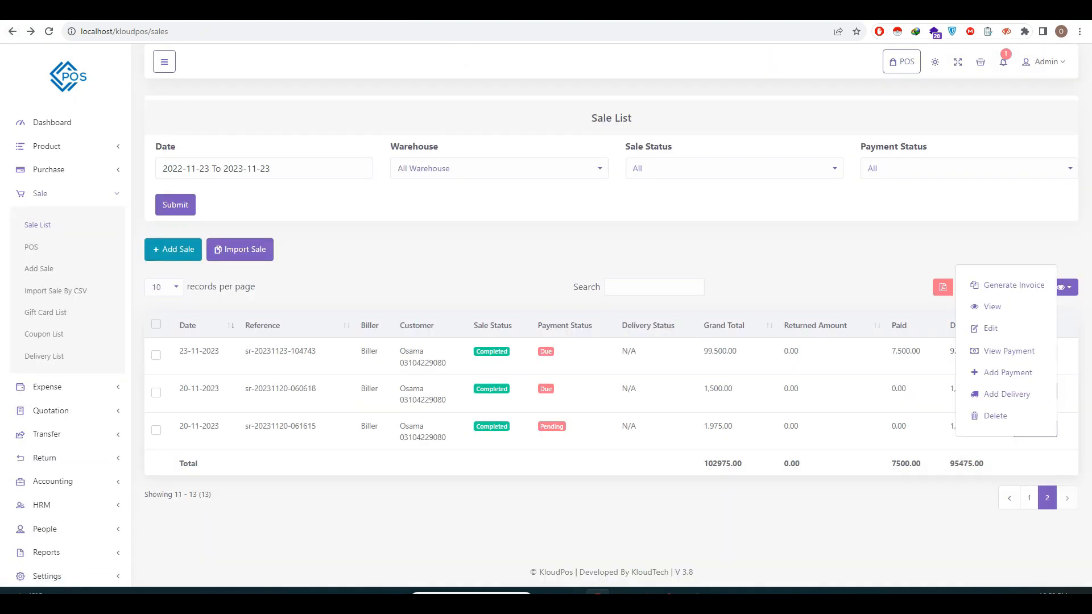
click(1008, 373)
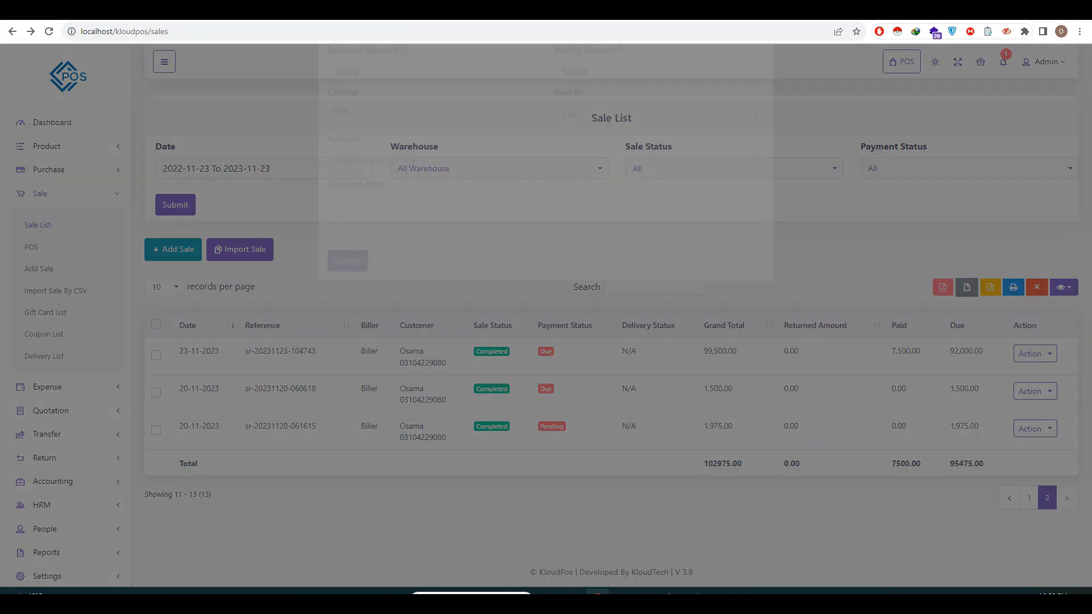
click(347, 325)
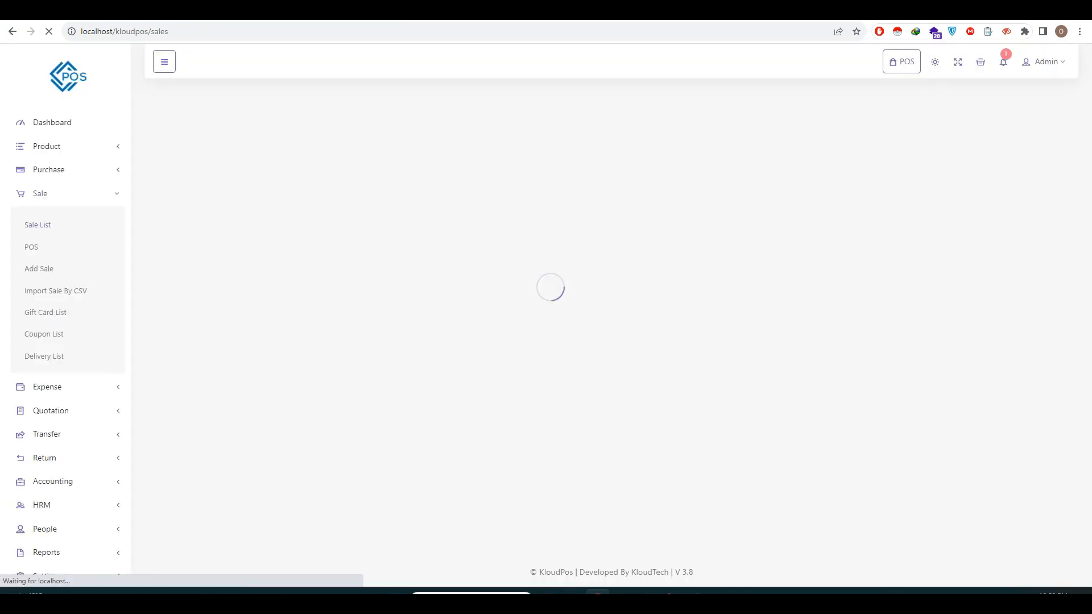
View the details of the 99,500.00 sale on the second page of the sale list.
drag(1087, 256, 1087, 429)
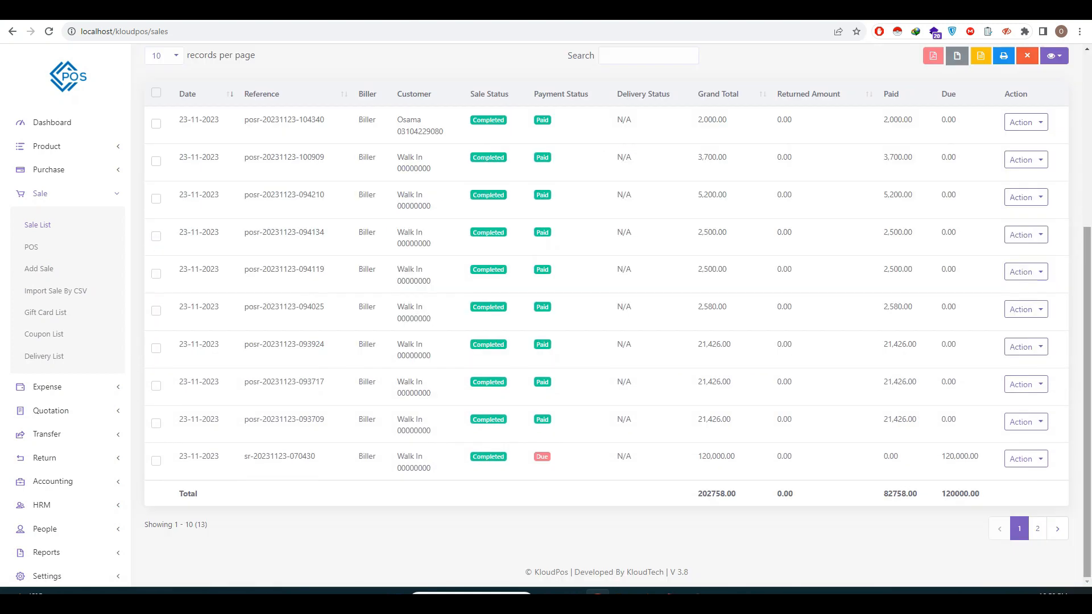
click(1038, 528)
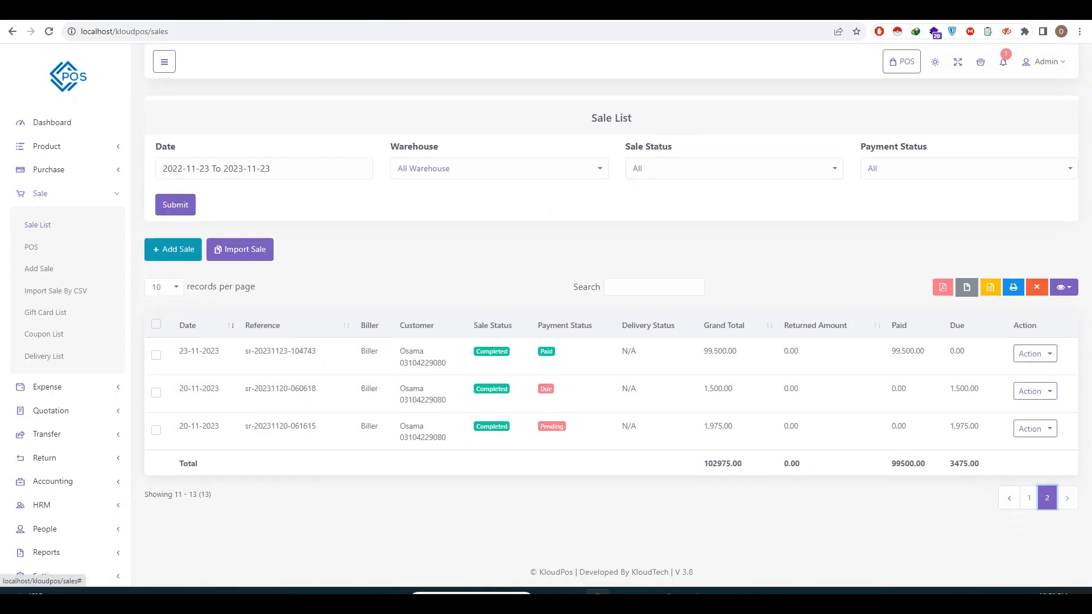
click(1034, 354)
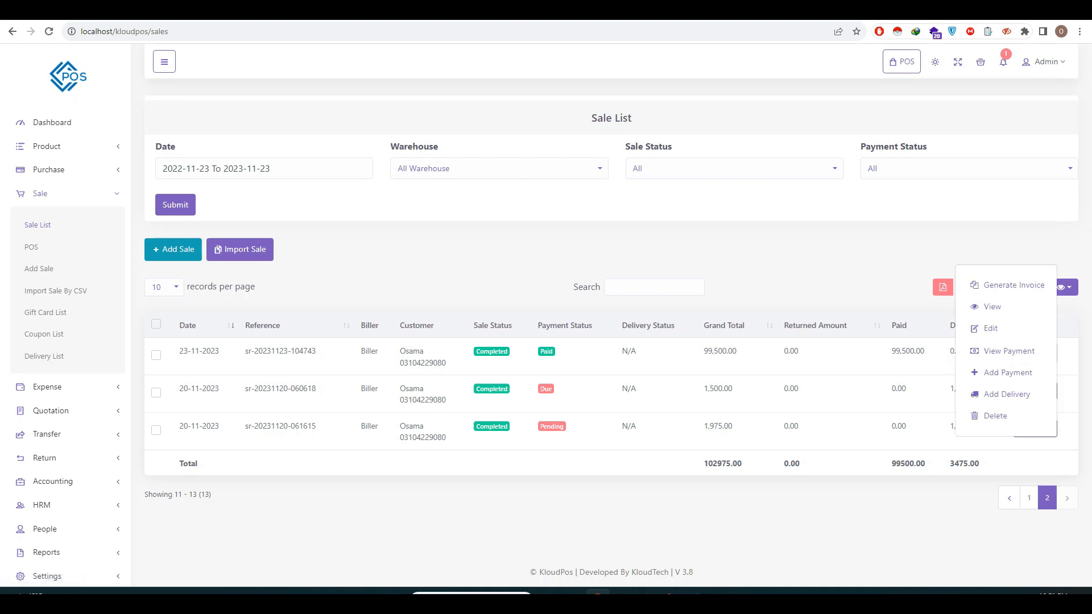
click(993, 307)
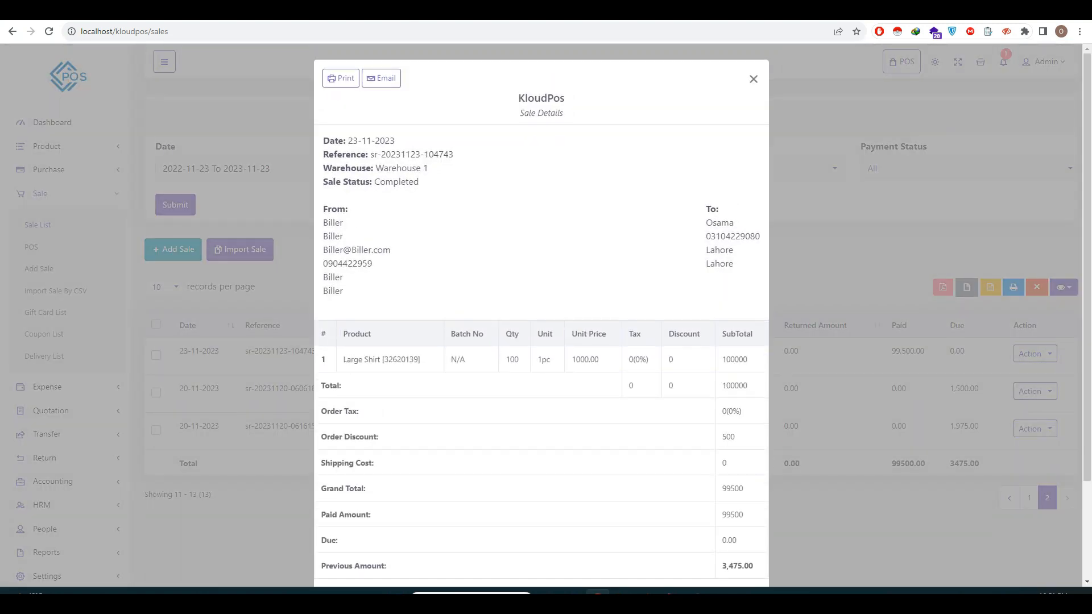
Preview the printout of the sale details, highlight its previous amount line, and close the preview and details without printing.
click(341, 78)
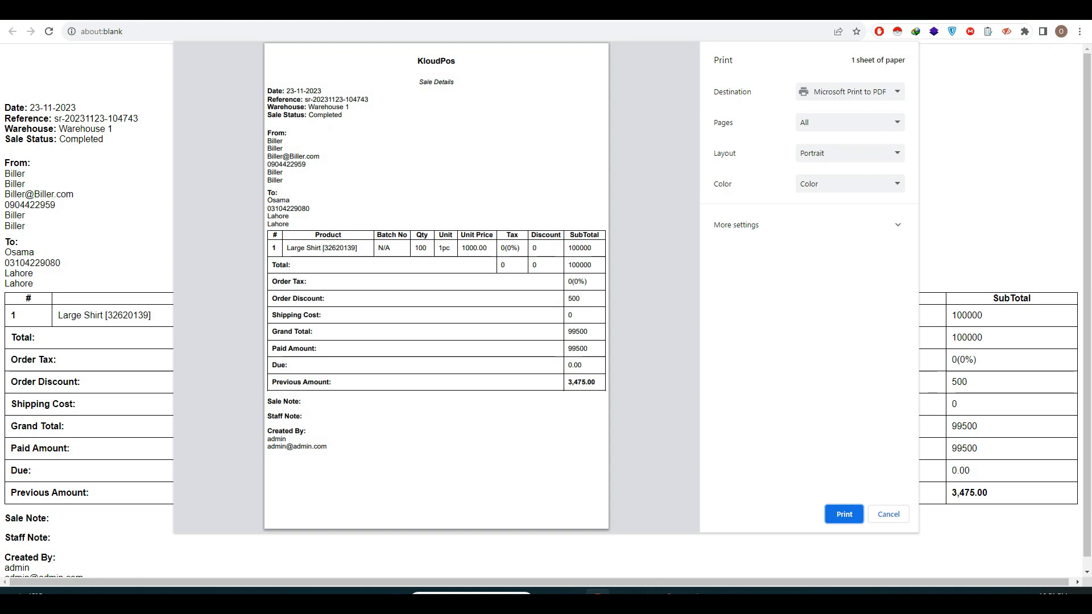
drag(598, 382, 287, 383)
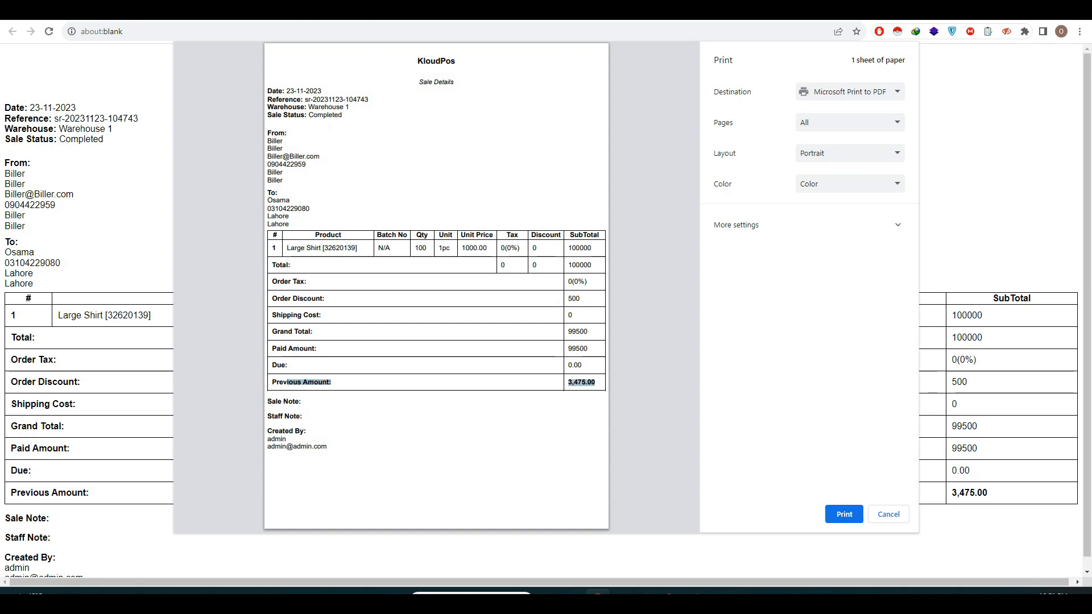
click(288, 383)
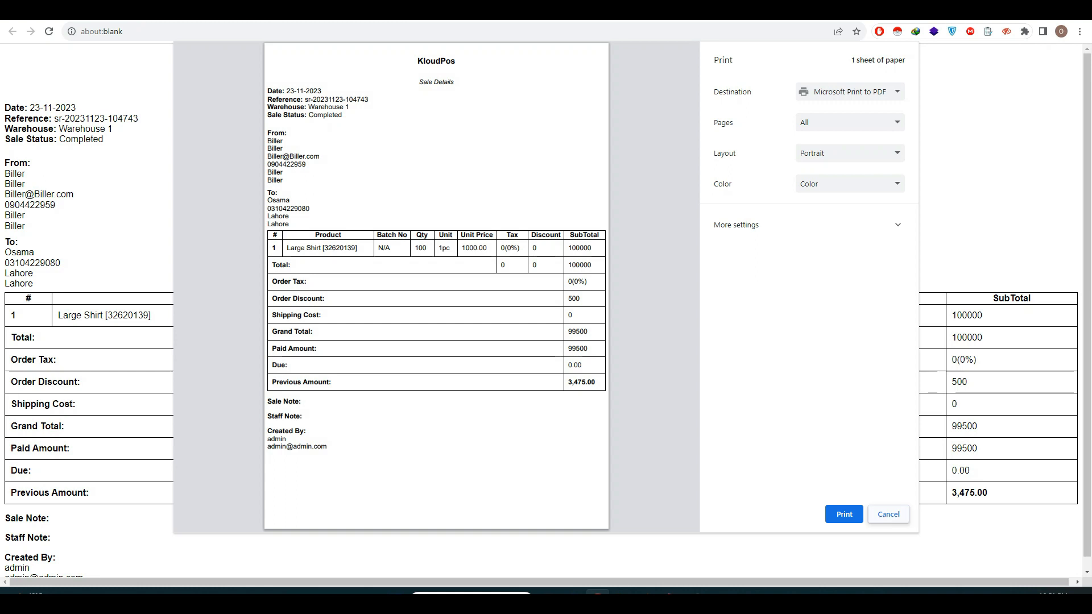
click(888, 514)
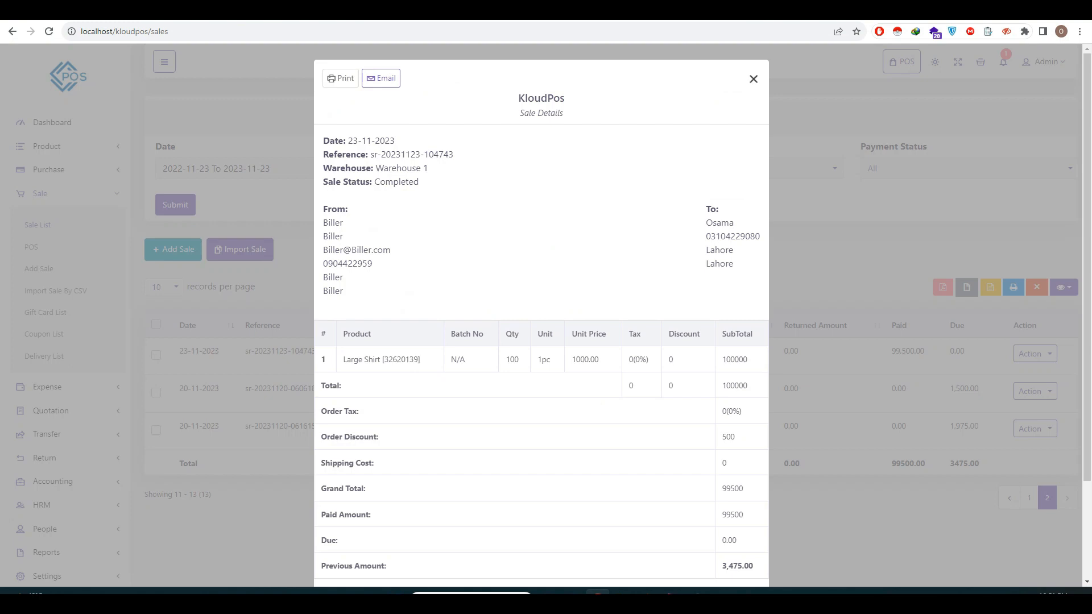
click(754, 79)
Review the payments recorded for the 99,500.00 sale and the actions offered for the first payment.
click(1035, 354)
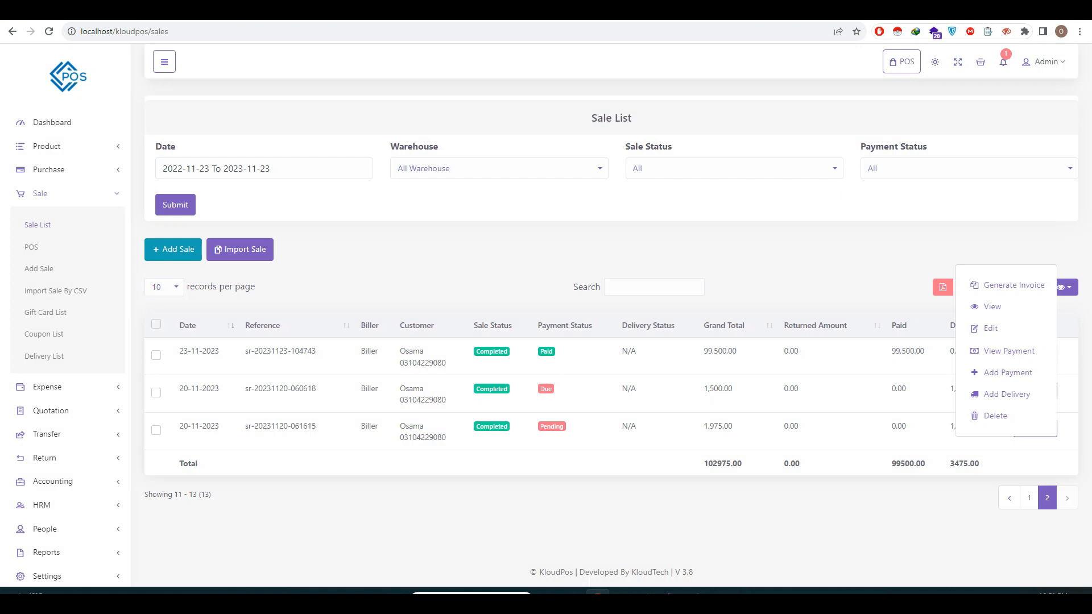
click(1008, 351)
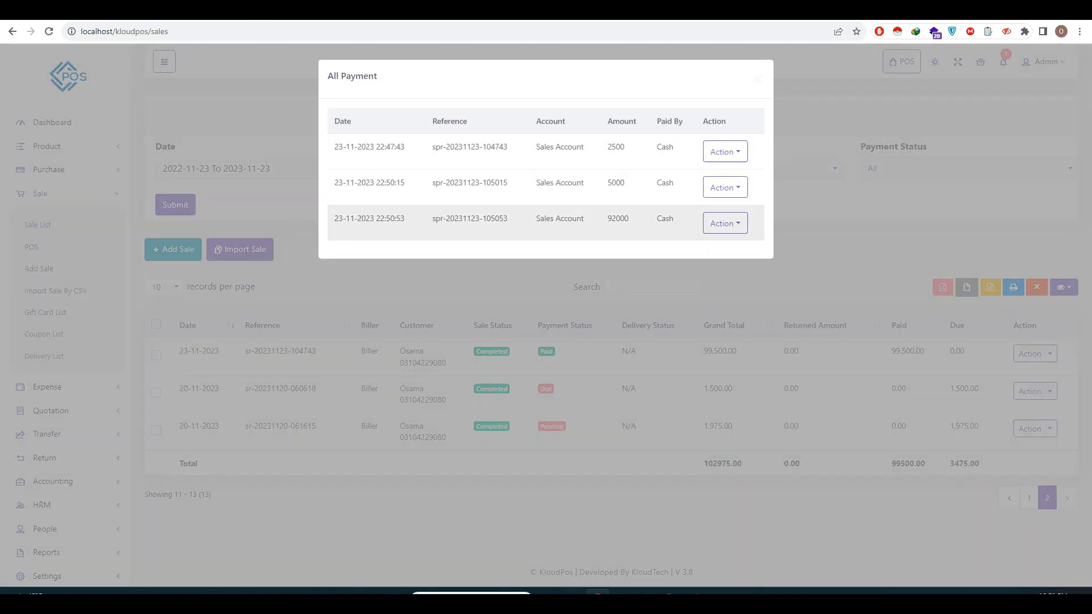
click(725, 151)
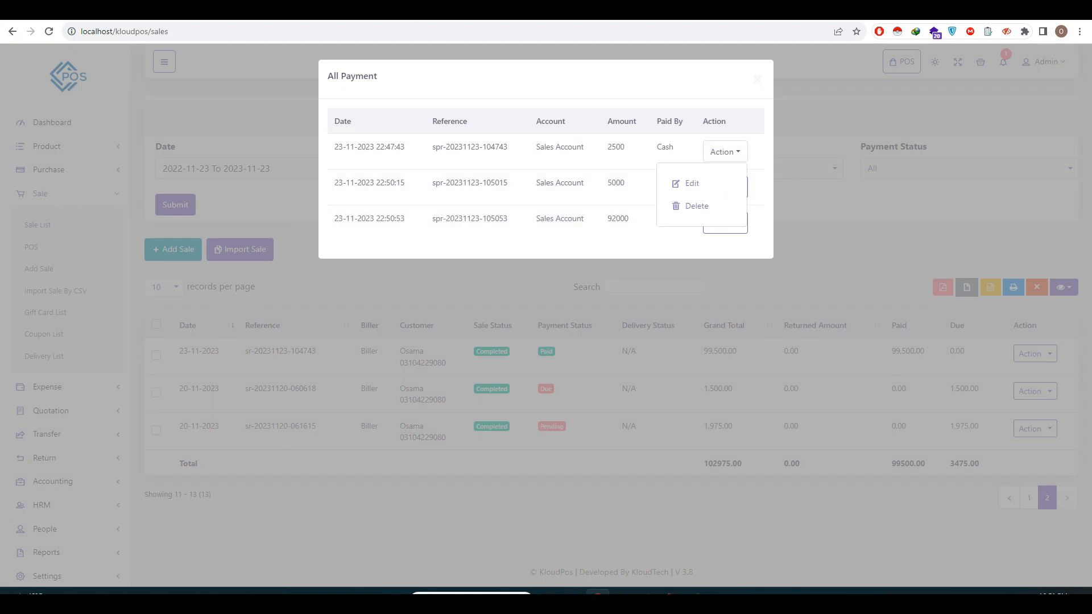
click(757, 79)
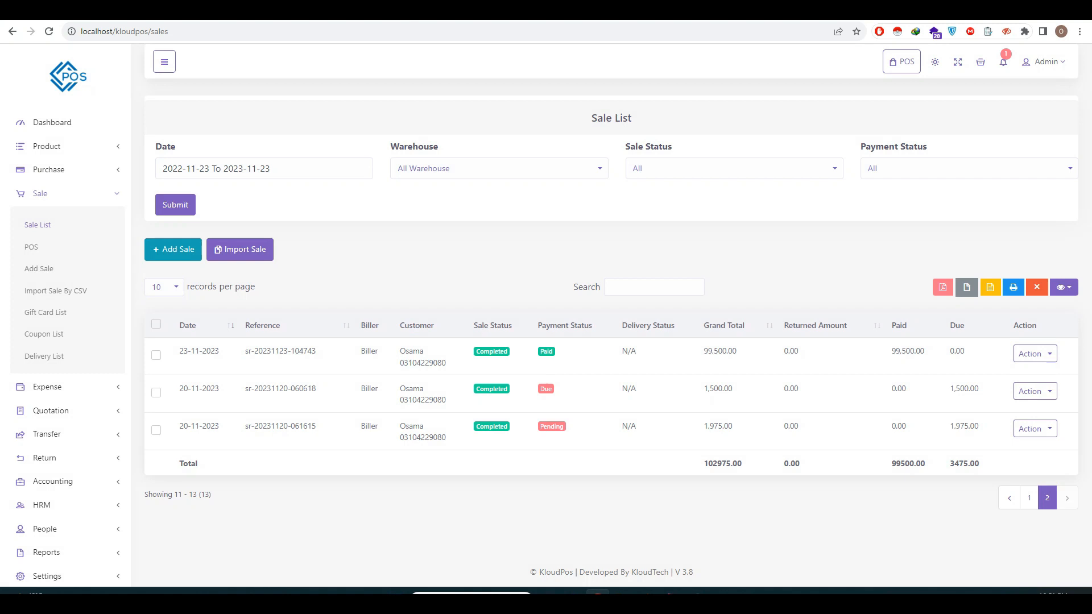
Start a delivery for the 1,500.00 sale and keep its status at Packing after checking the status options.
click(1035, 354)
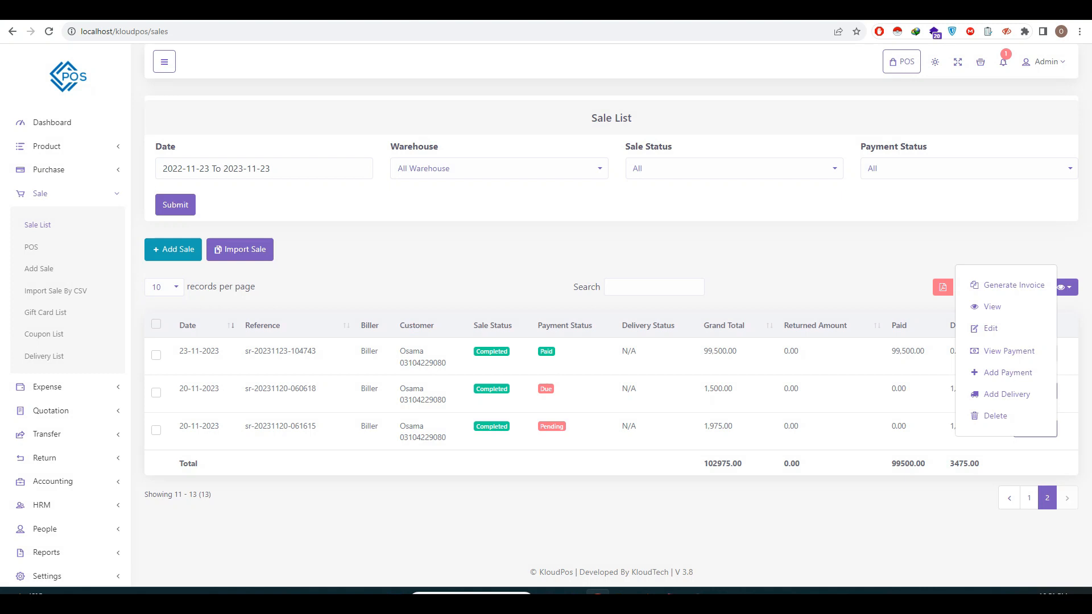
click(932, 529)
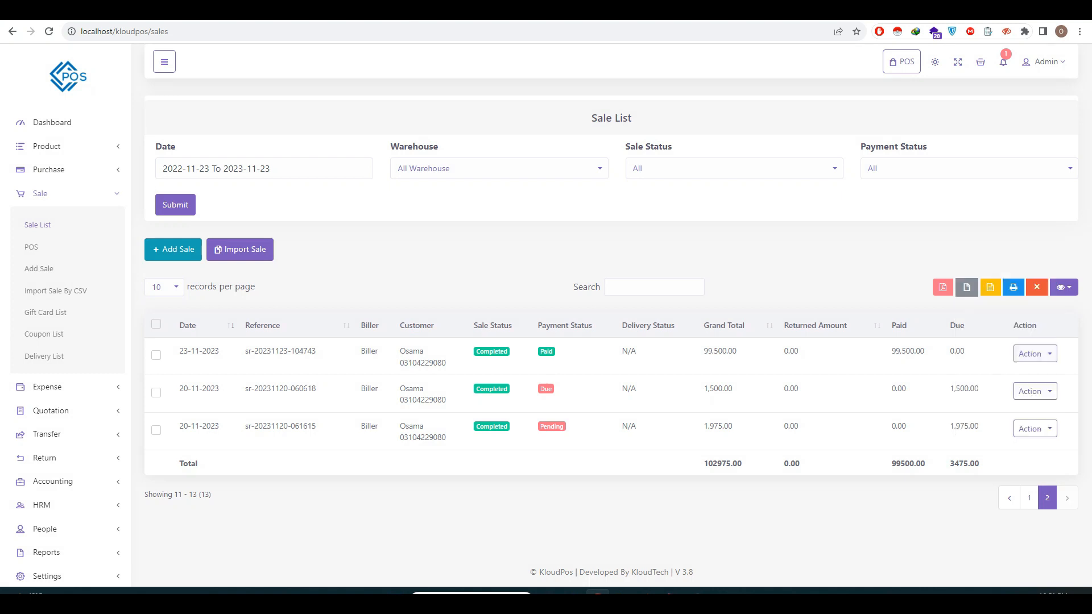
click(1035, 391)
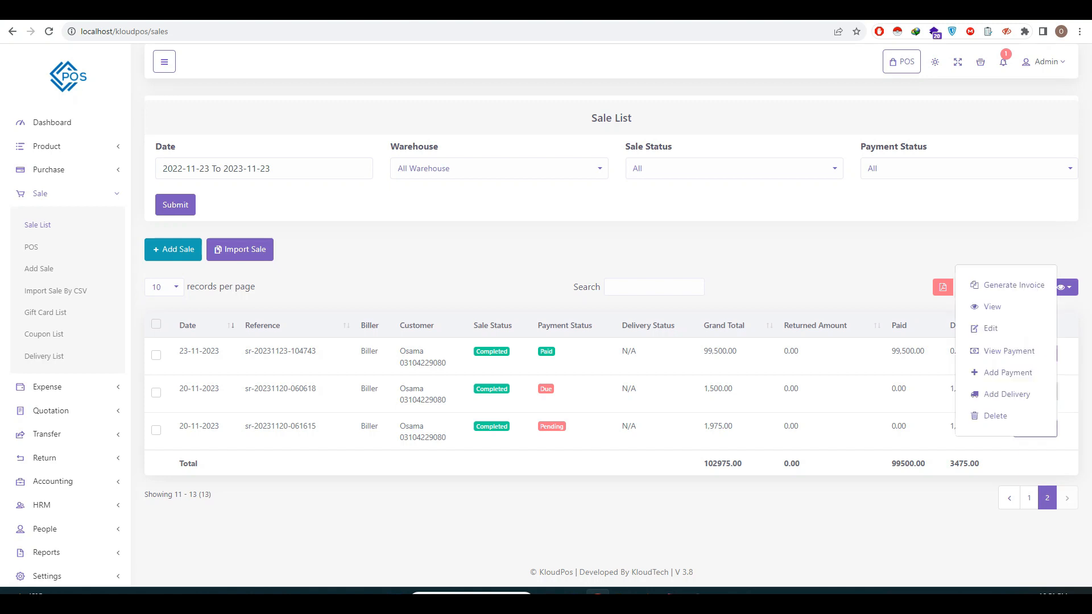
click(987, 392)
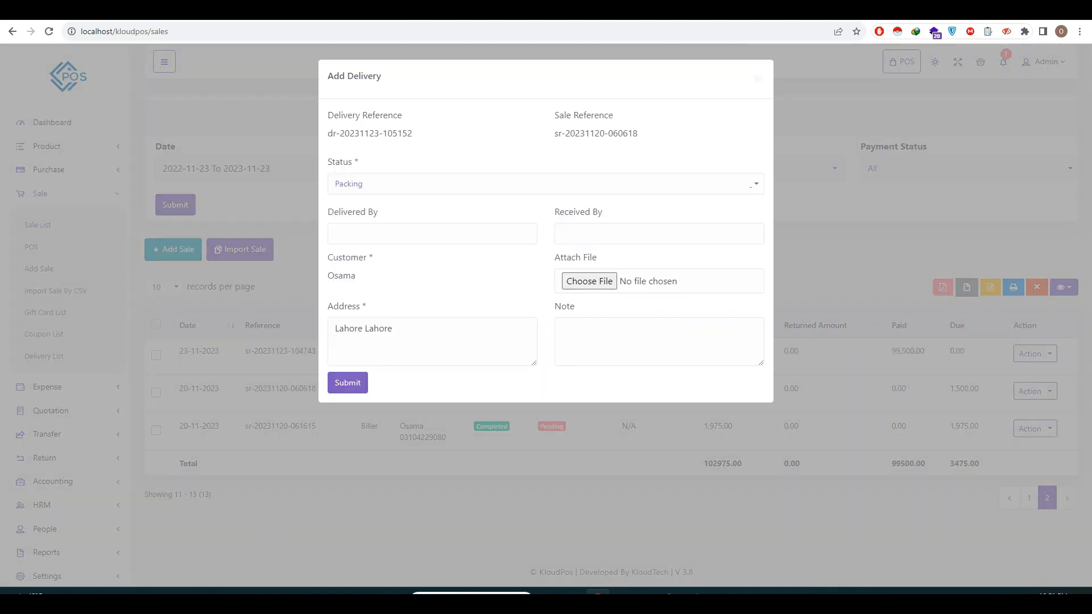
click(423, 184)
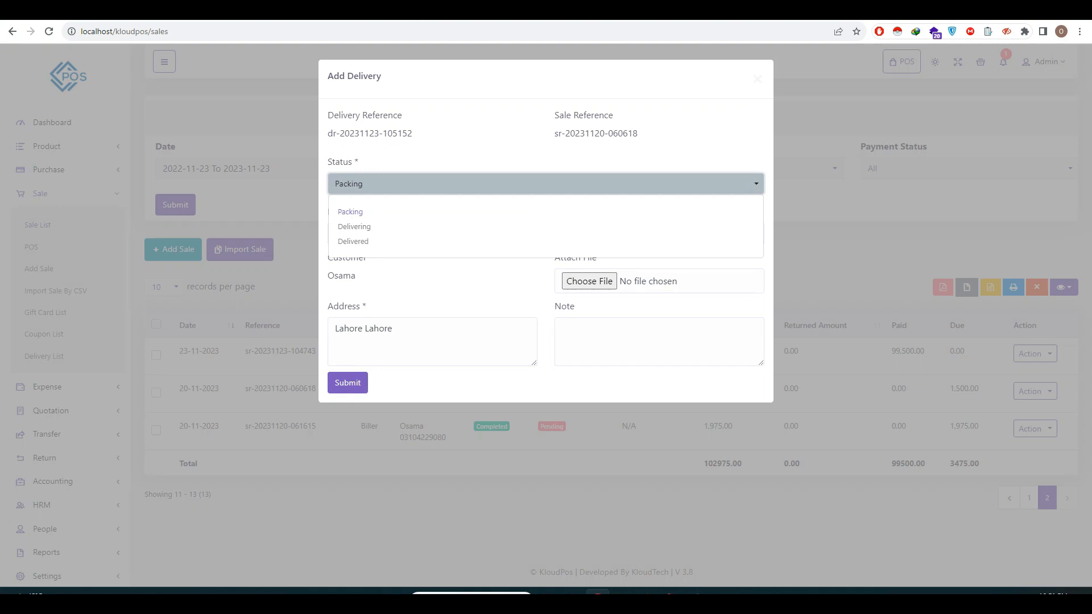
key(Escape)
Fill in the names of the people delivering and receiving the order in the new delivery.
click(428, 234)
text(Osama)
key(Tab)
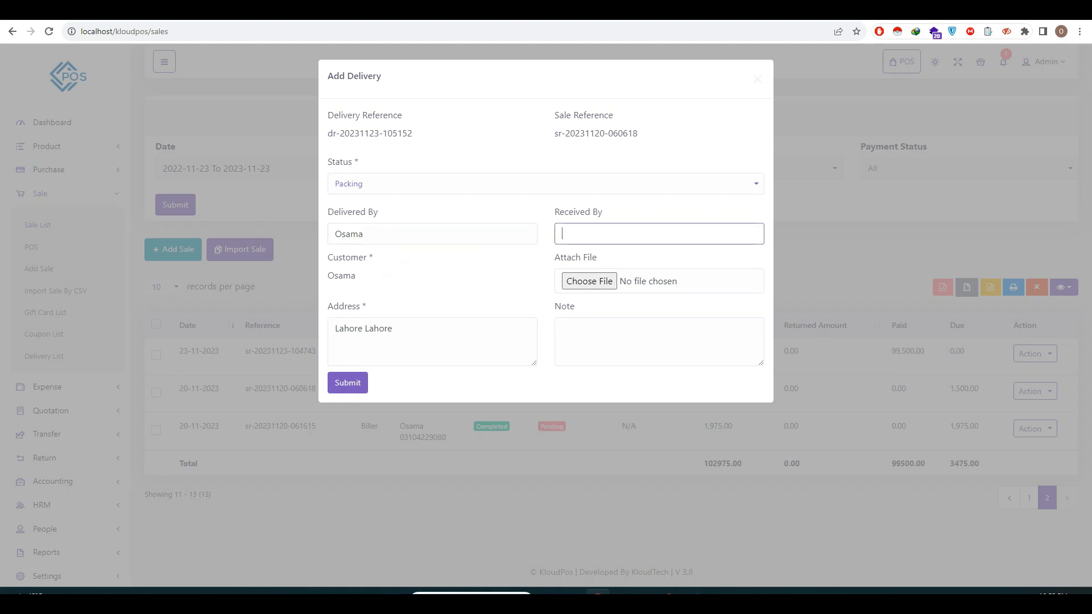
text(Ahmad)
key(Tab)
key(Tab)
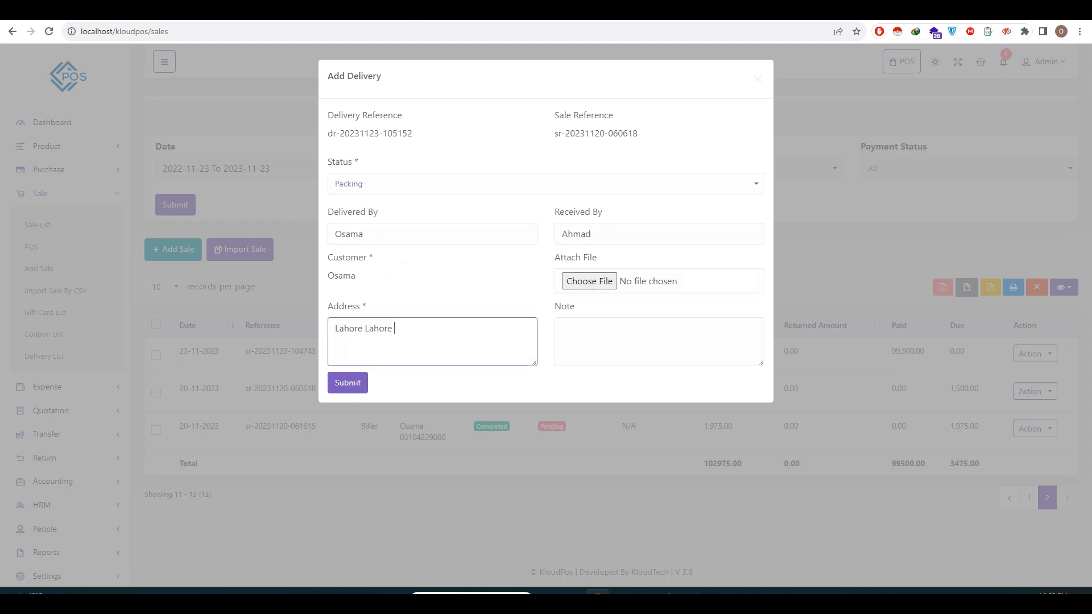
Replace the delivery address with just the customer's city and submit the delivery.
key(ctrl+a)
key(BackSpace)
key(shift+Tab)
text(Lahore)
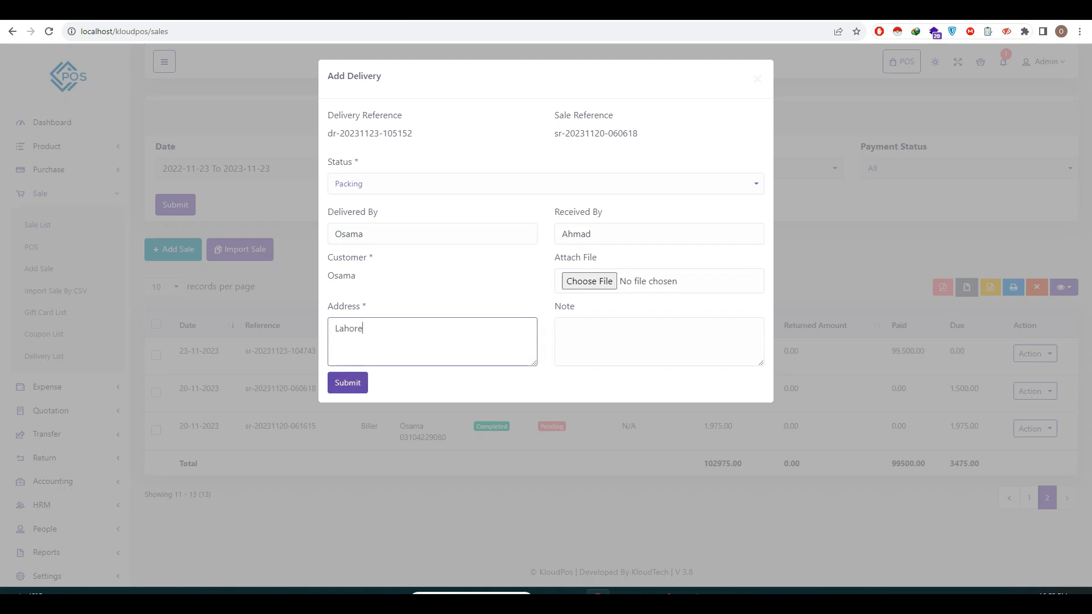
click(347, 383)
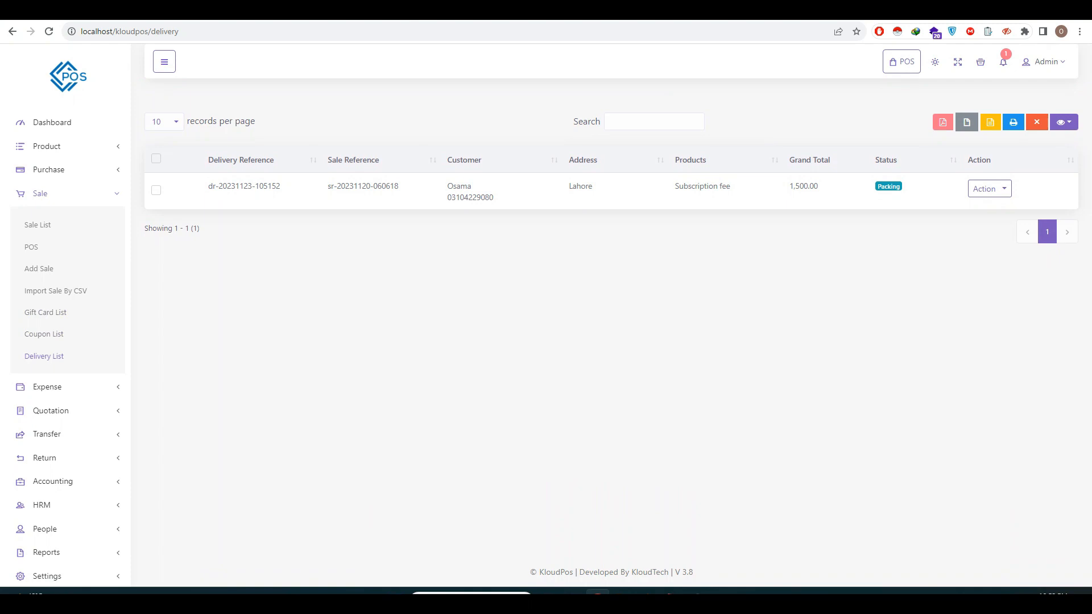
Change the status of the 1,500.00 sale's delivery to Delivering and submit the update.
click(989, 189)
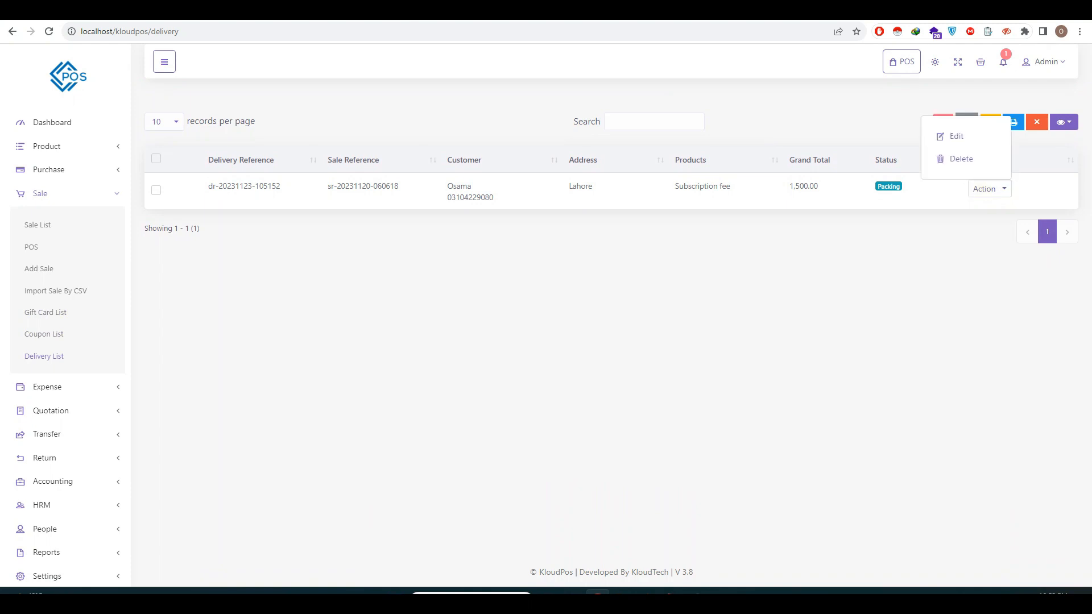
click(956, 135)
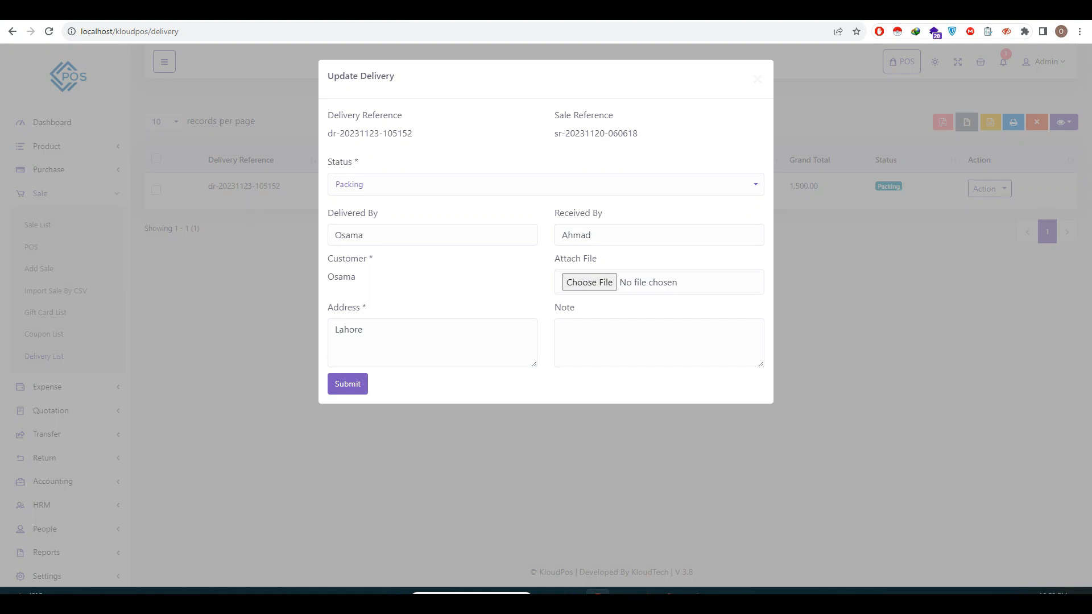
click(546, 185)
click(546, 227)
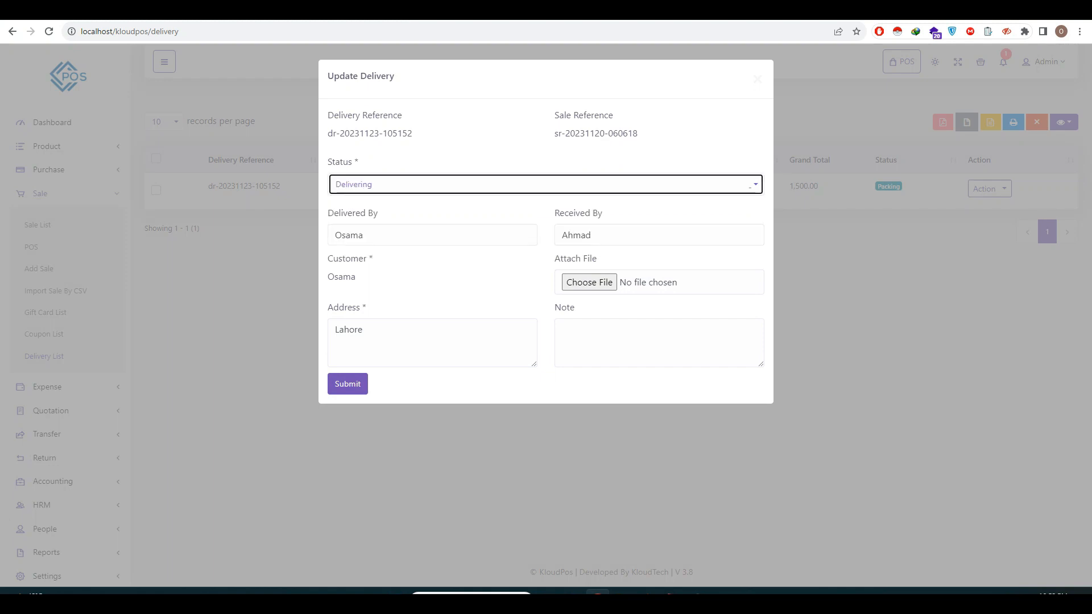
click(348, 384)
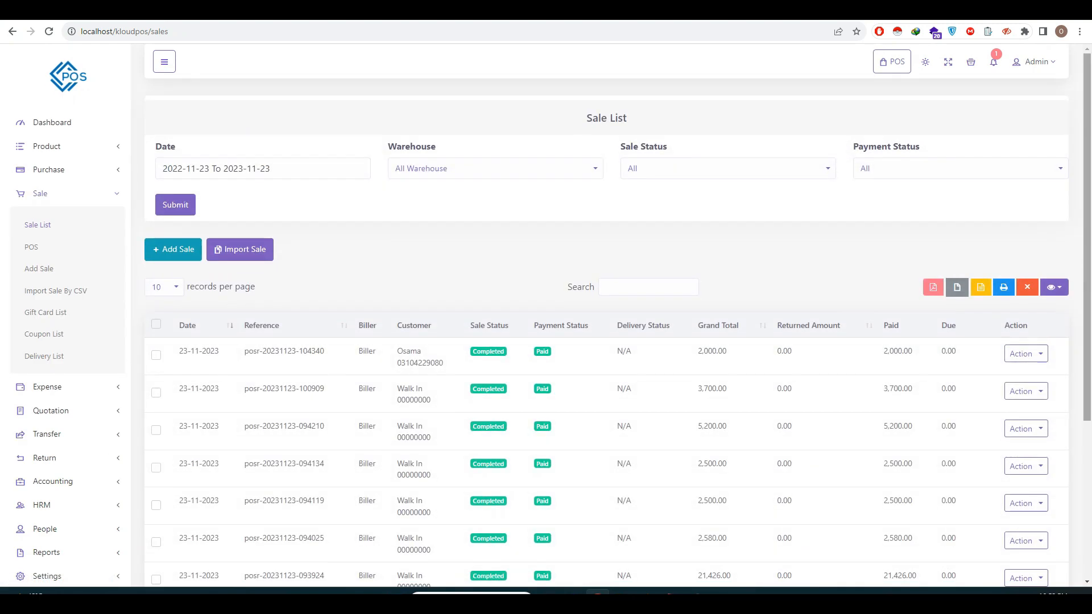
Check the delivery status of the 1,500.00 sale on the second page of the sale list.
scroll(617, 315, down, 4)
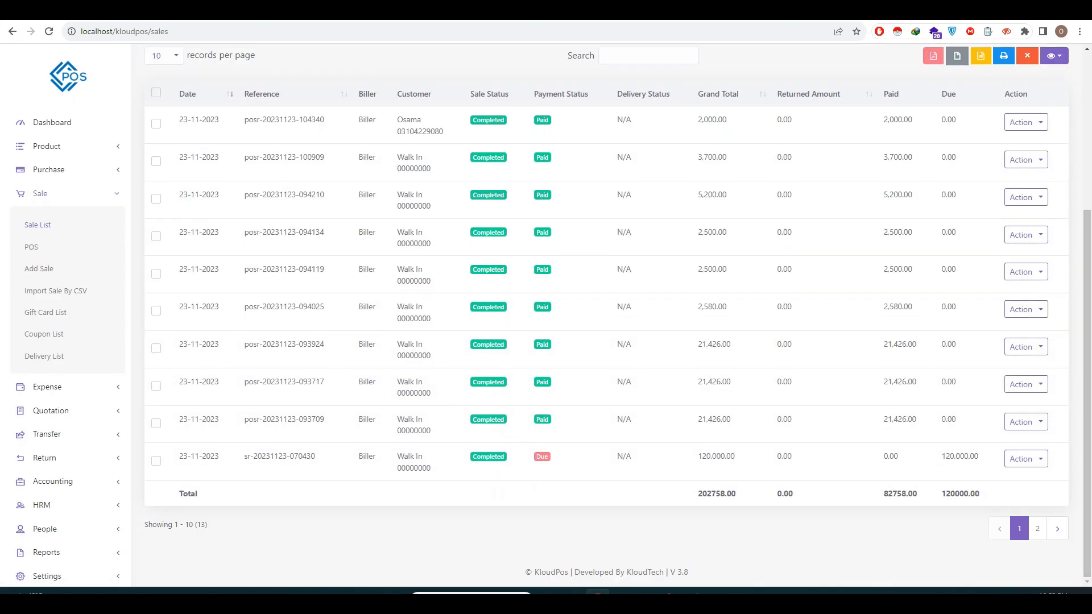
click(1037, 528)
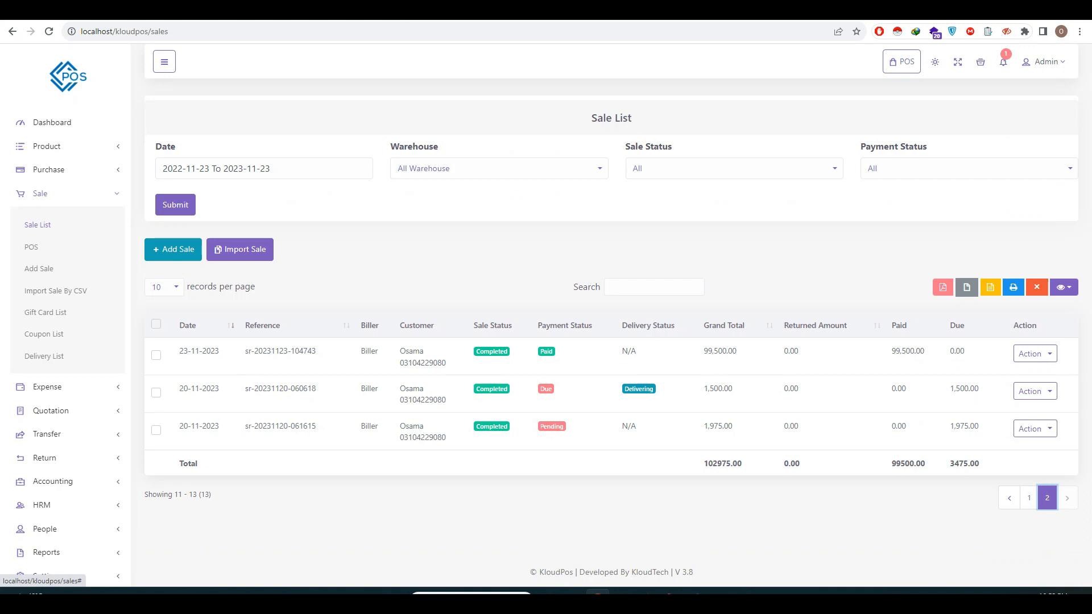
drag(641, 389, 443, 289)
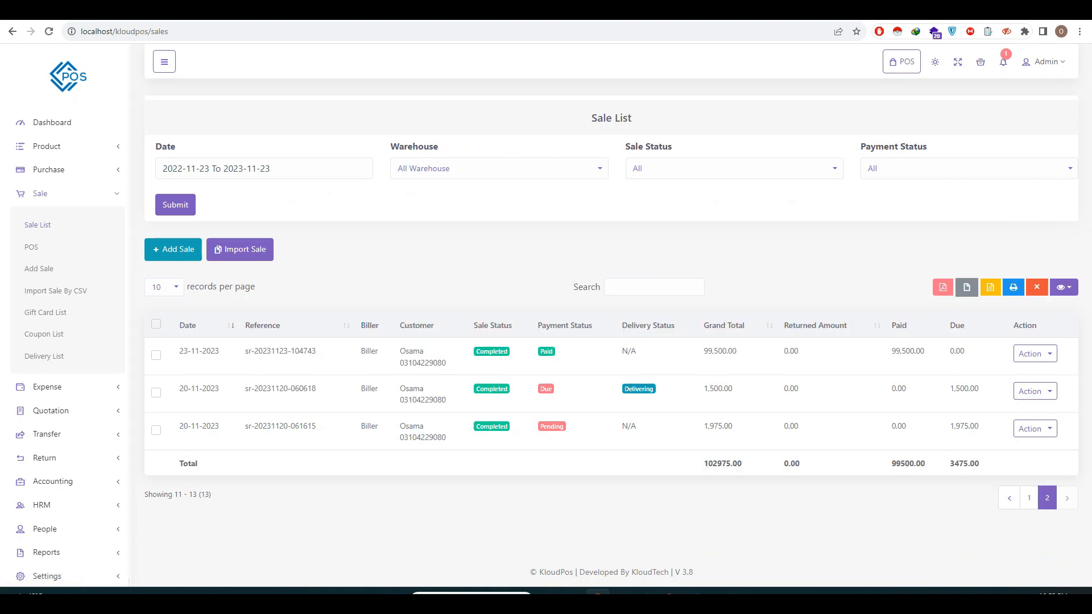
Set the status of the 1,500.00 sale's delivery to Delivered from the delivery list and submit the update.
click(44, 356)
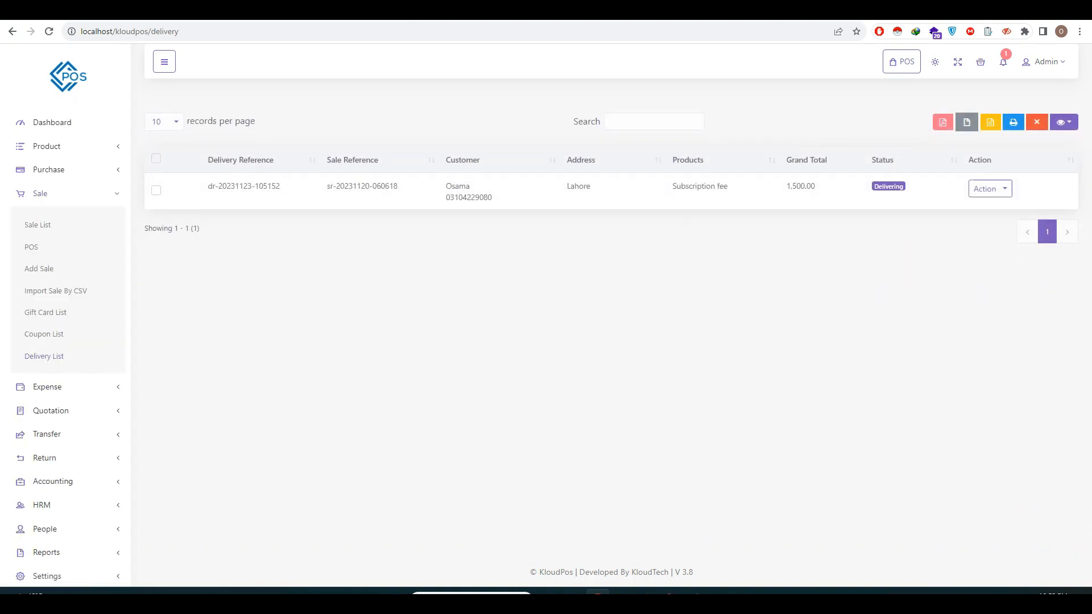
click(990, 189)
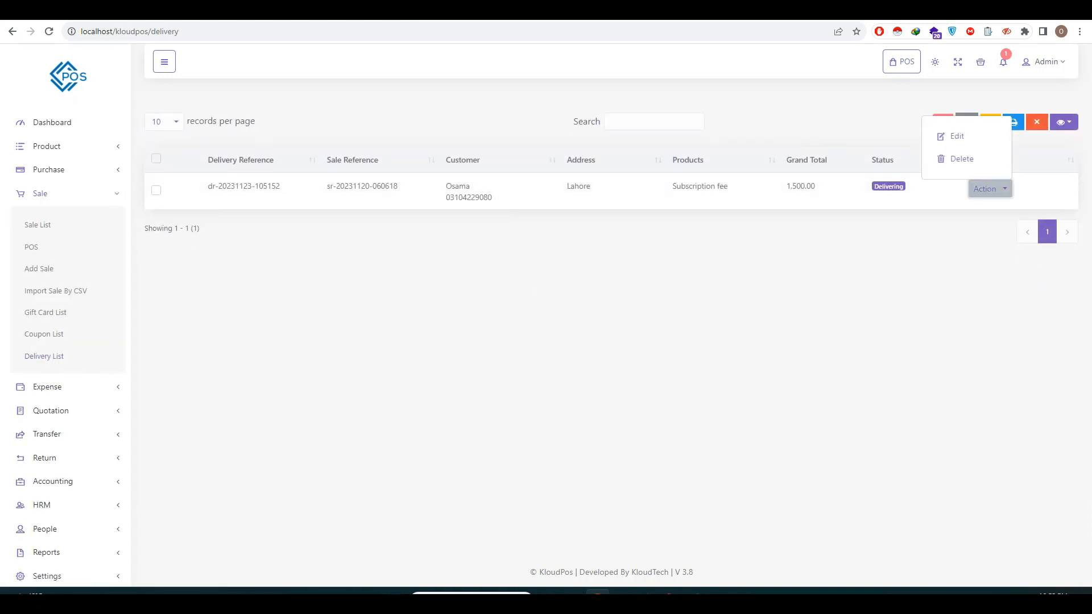
click(955, 136)
click(545, 184)
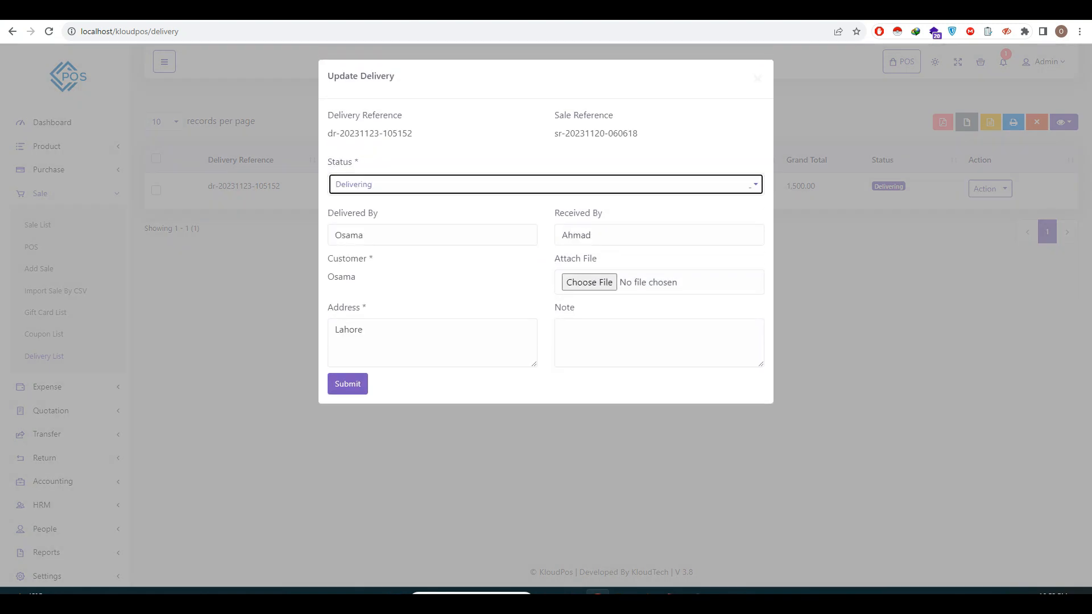
click(546, 243)
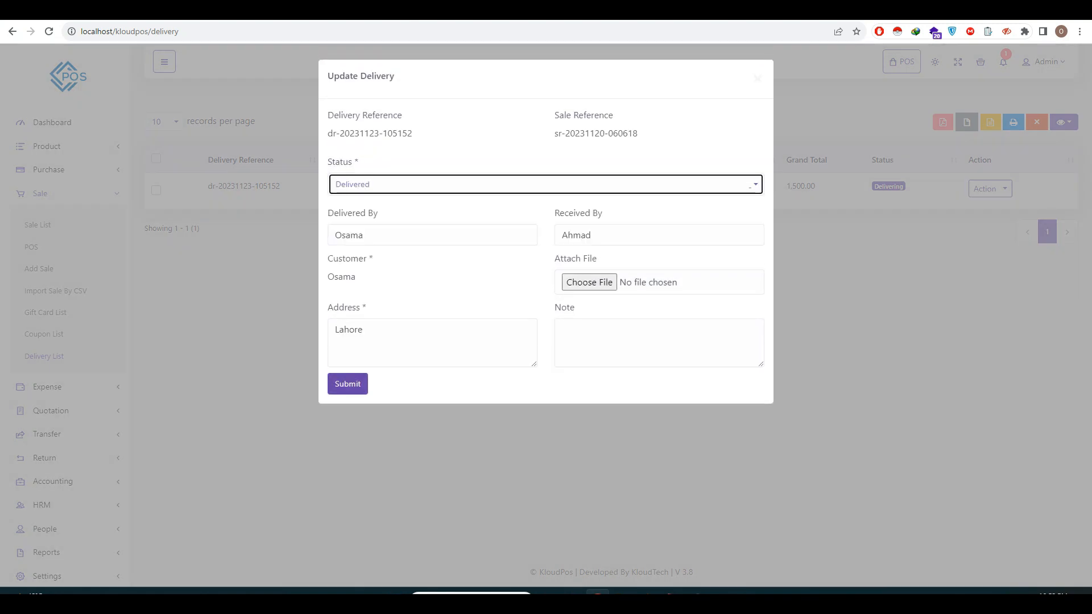
click(348, 384)
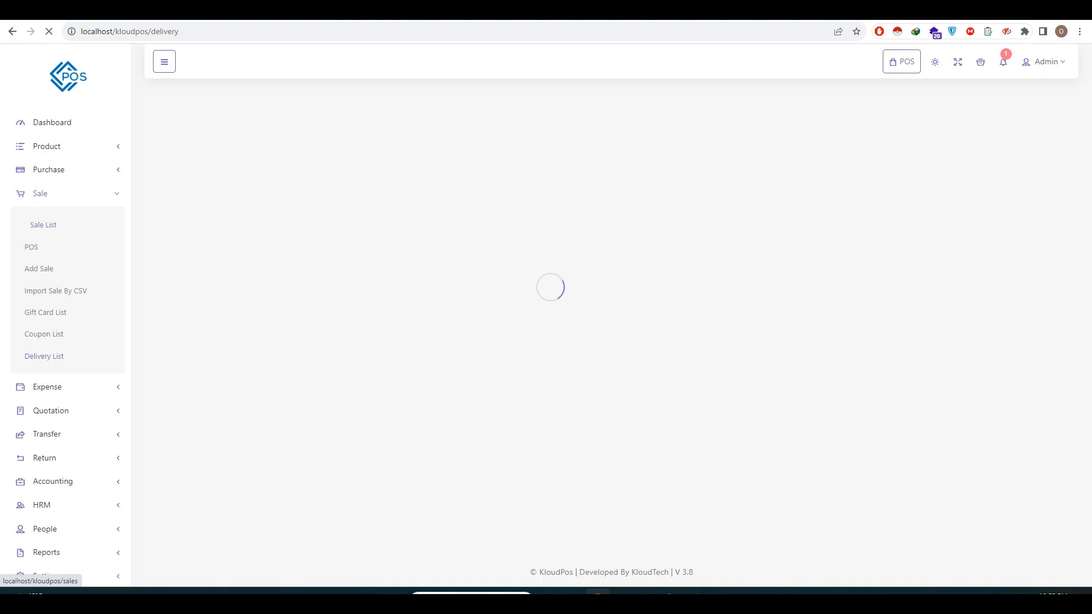
Check the updated delivery status of the 1,500.00 sale on the sale list's second page and view its available actions.
click(43, 224)
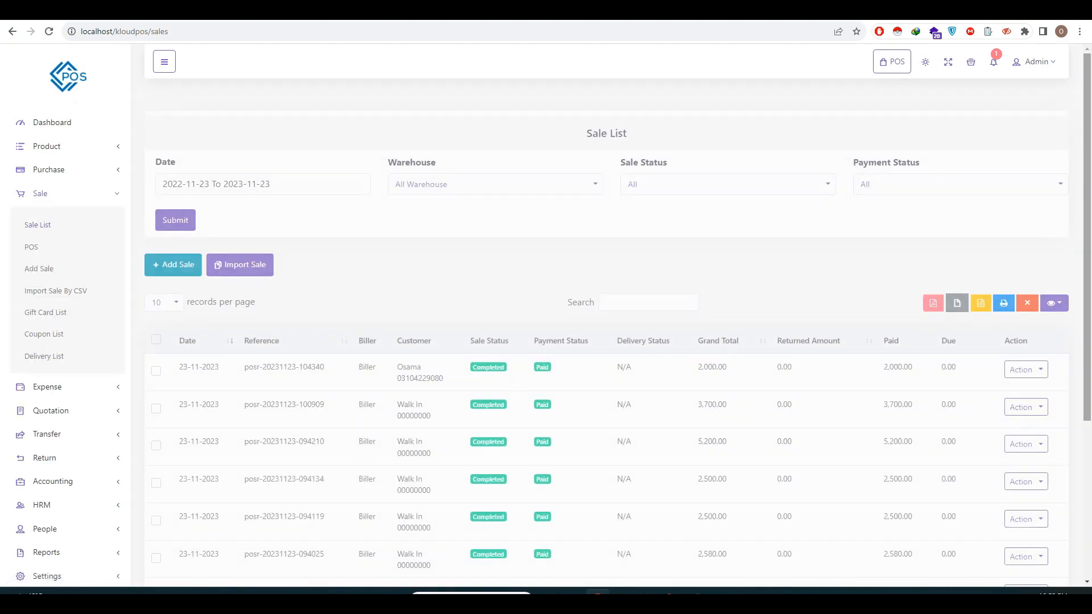
scroll(606, 341, down, 4)
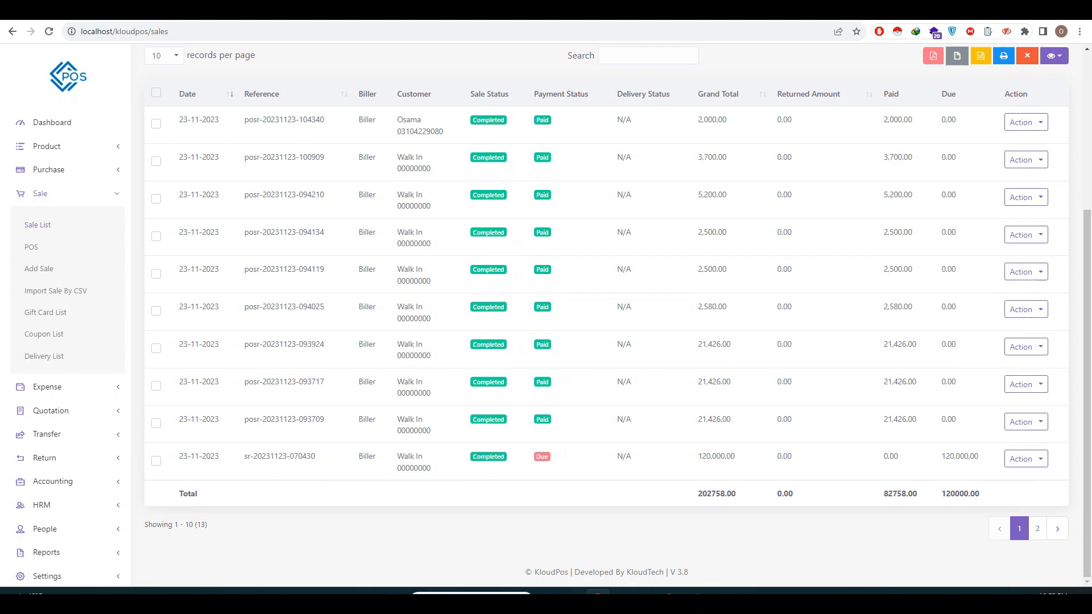
click(1037, 529)
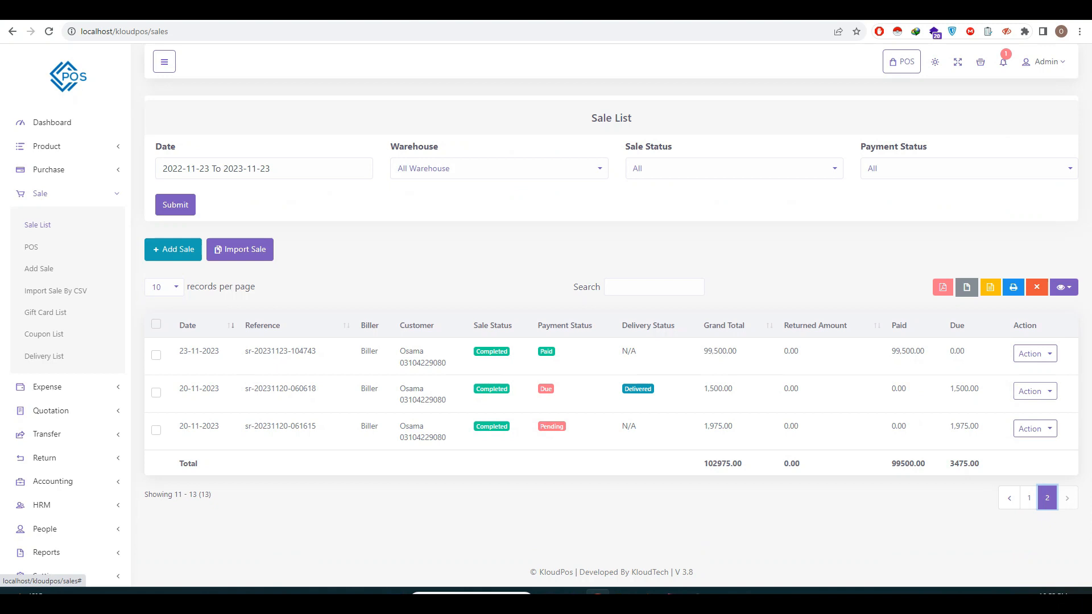
click(1035, 391)
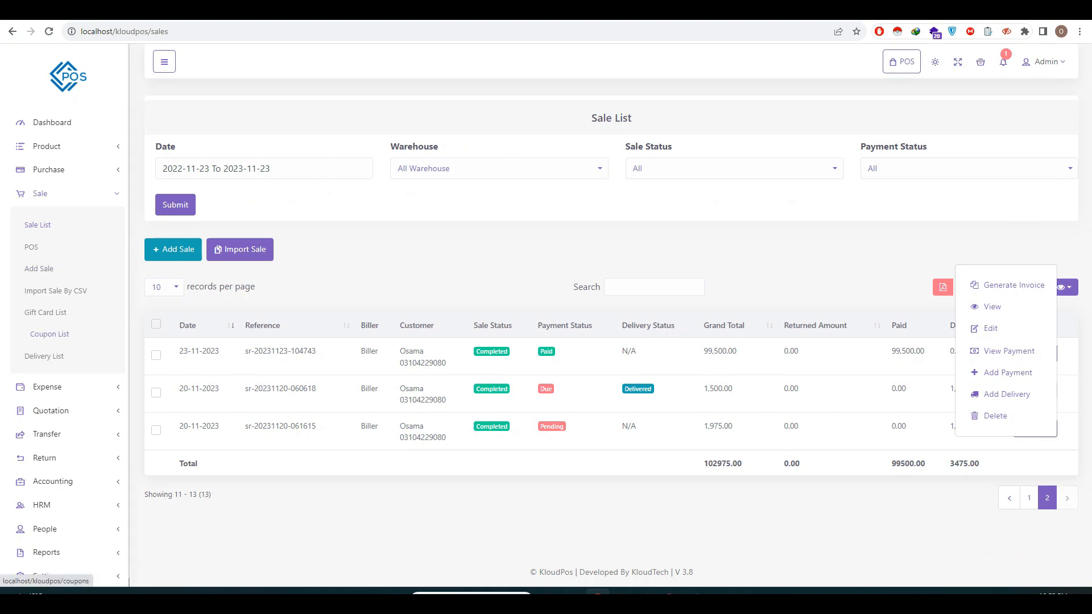
Delete the 1,500.00 sale's delivery from the delivery list and confirm the deletion.
click(51, 356)
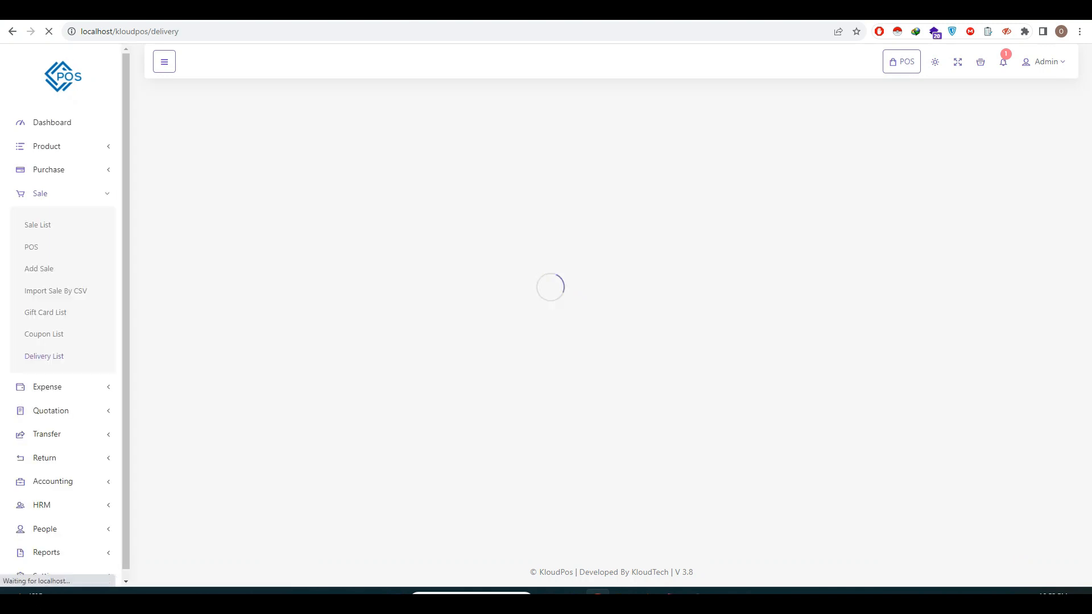
click(990, 192)
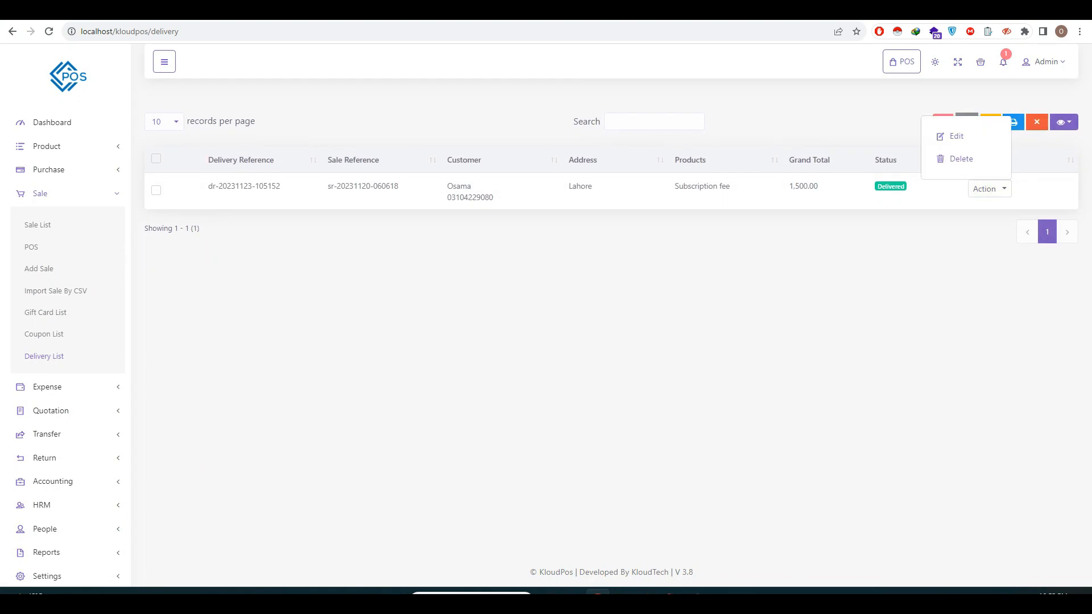
click(961, 159)
click(601, 97)
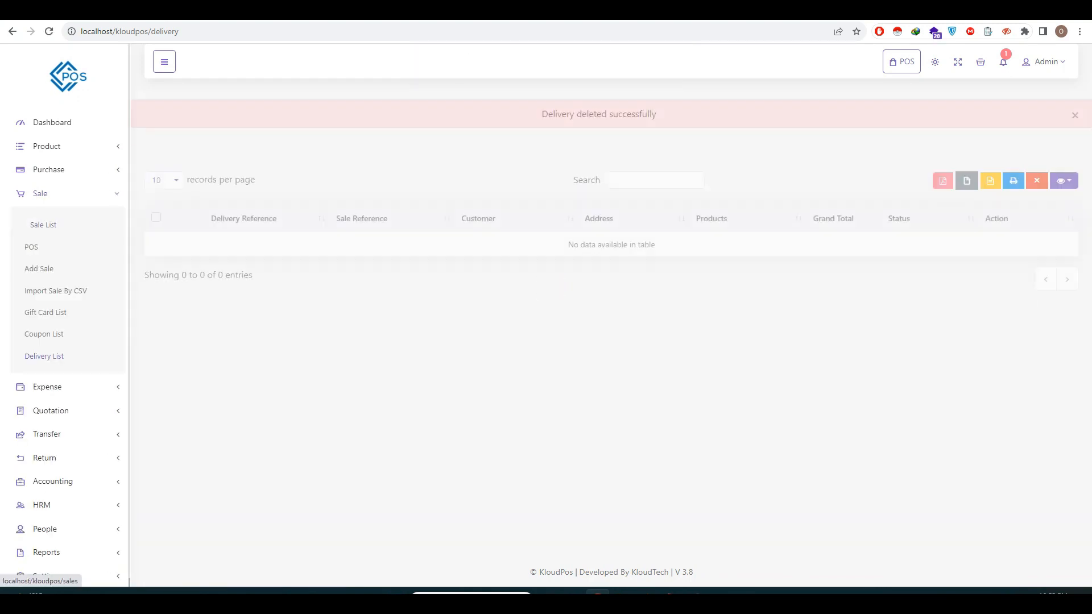
Check the 1,500.00 sale's delivery status on the second page of the sale list after deleting its delivery.
click(38, 225)
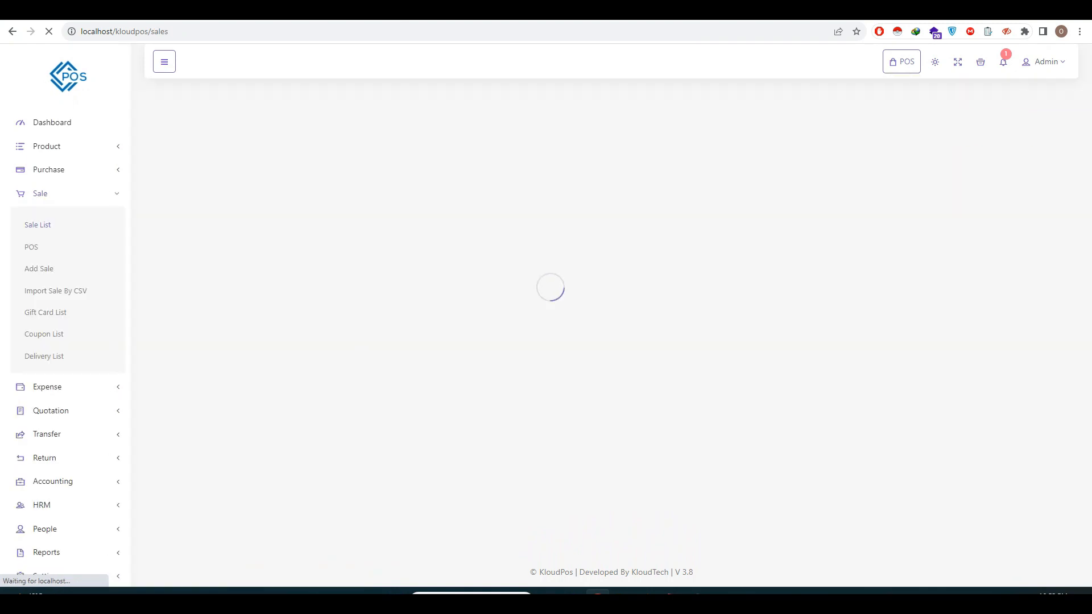
scroll(618, 319, down, 3)
scroll(618, 319, down, 1)
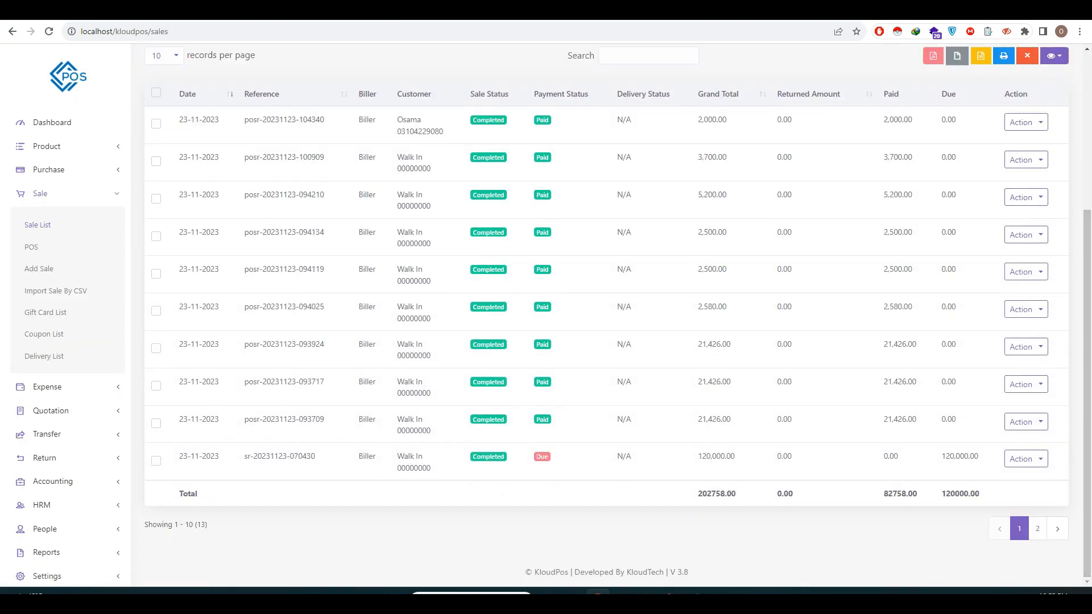
click(1037, 529)
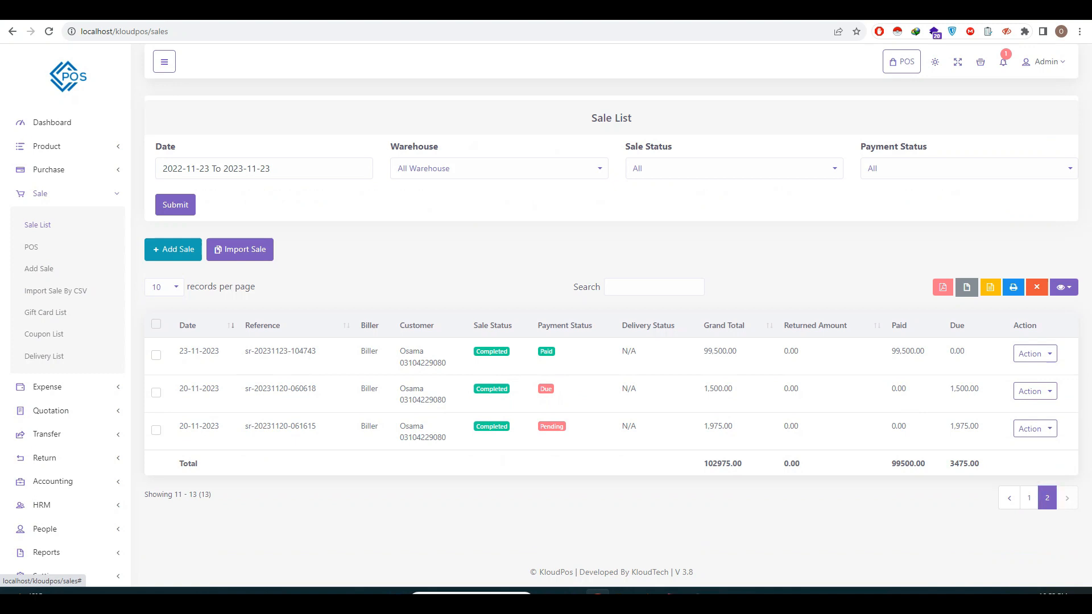
Generate the invoice of the 2,000.00 sale, view it without printing and return to the sale list.
click(43, 225)
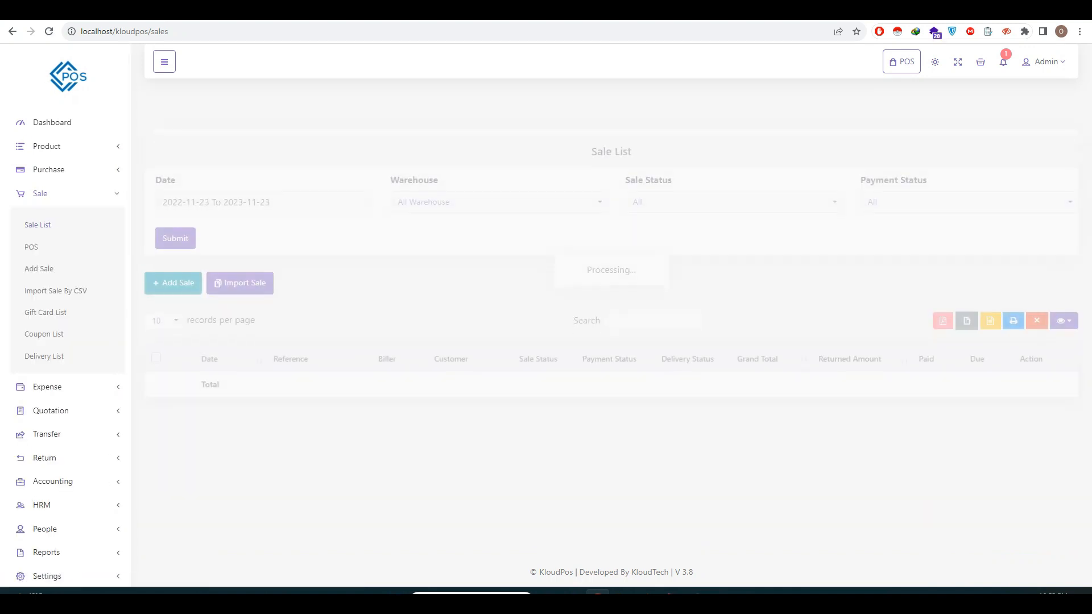
scroll(1026, 246, down, 2)
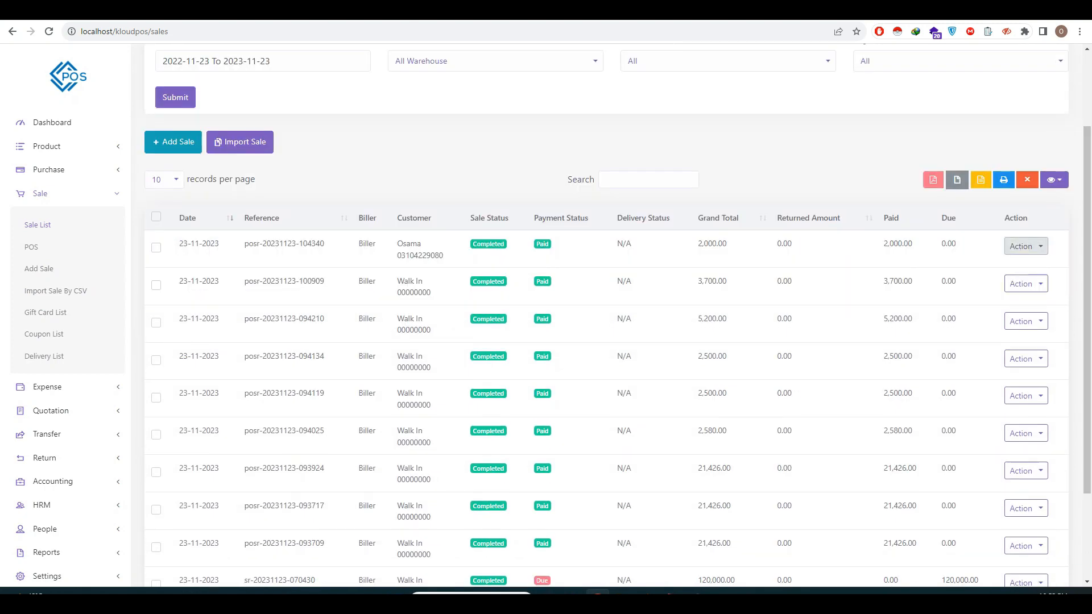
click(1026, 246)
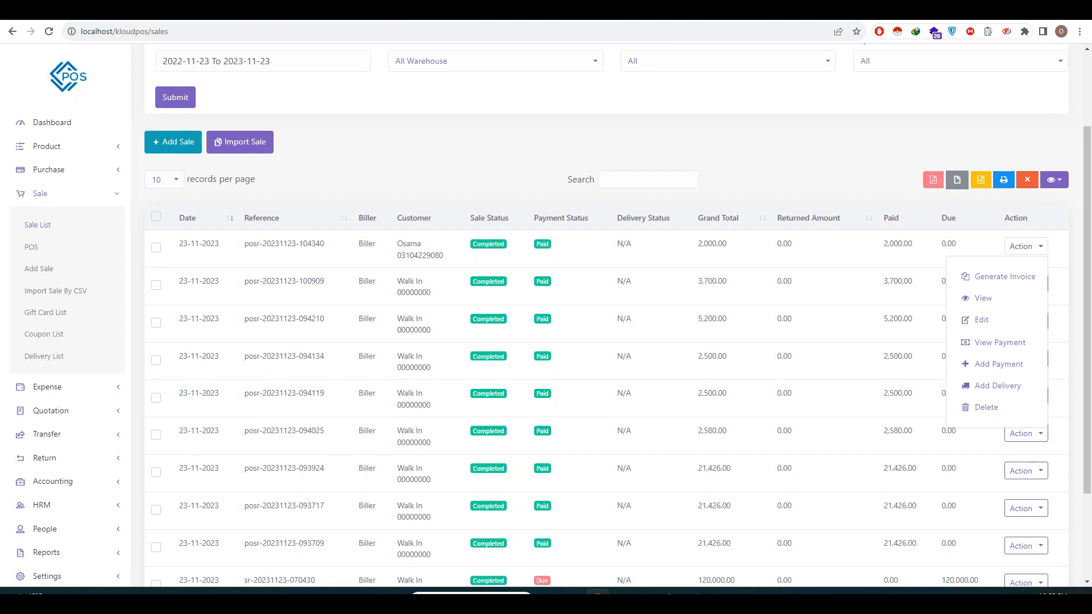
click(1004, 276)
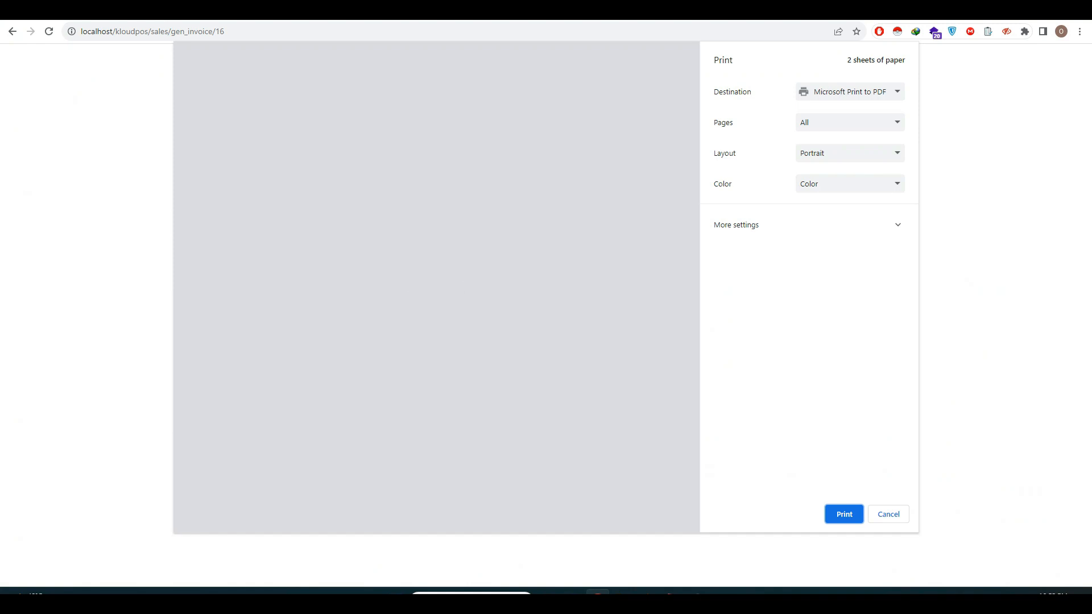
key(Escape)
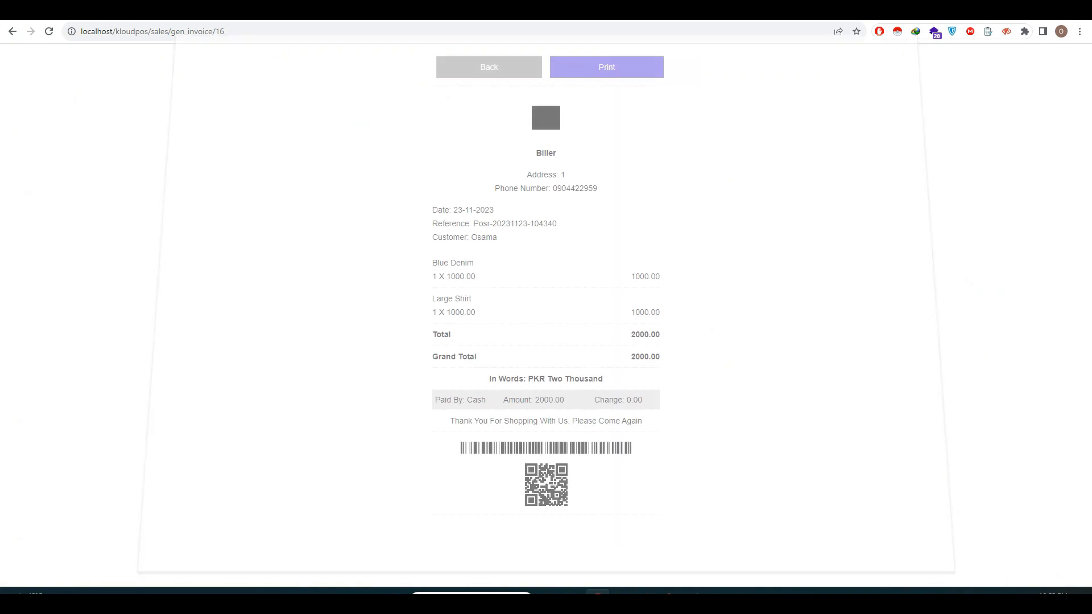
click(489, 67)
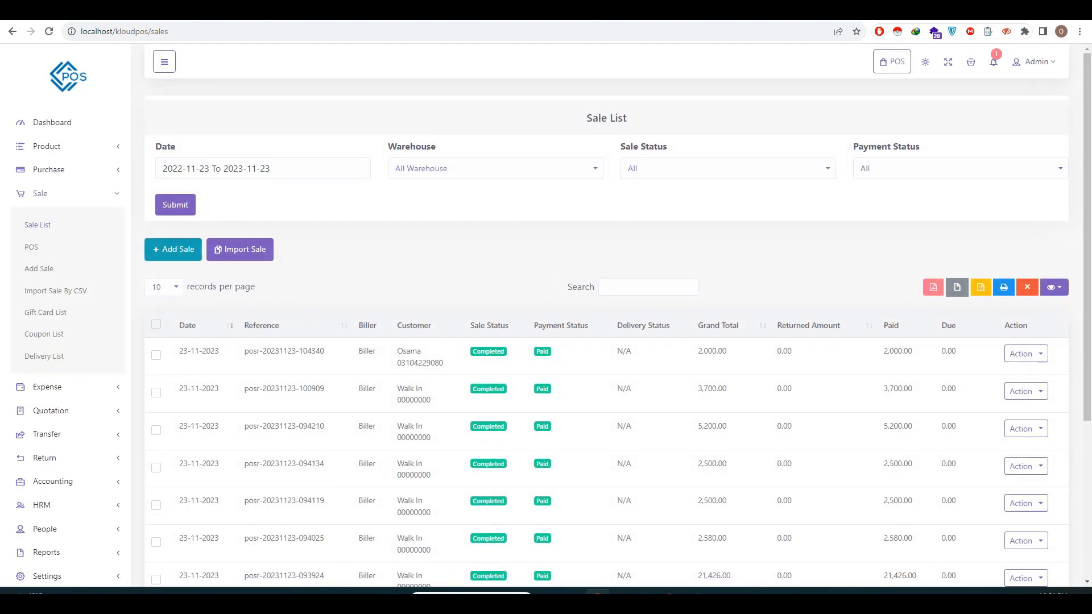
Export the sale list as a PDF, review the downloaded KloudPos.pdf and return to the sale list.
click(932, 287)
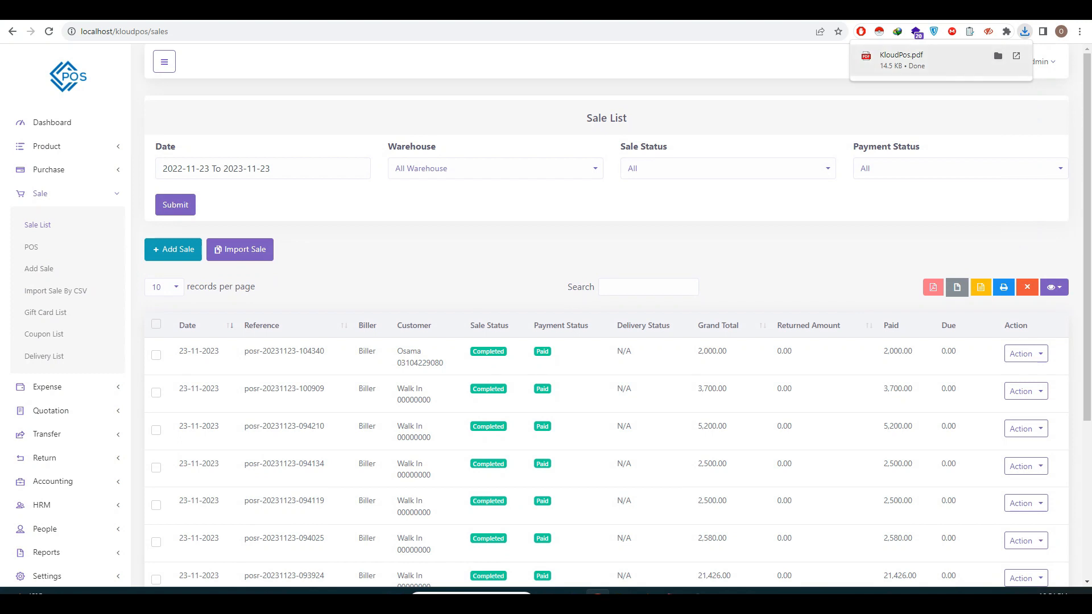
click(999, 56)
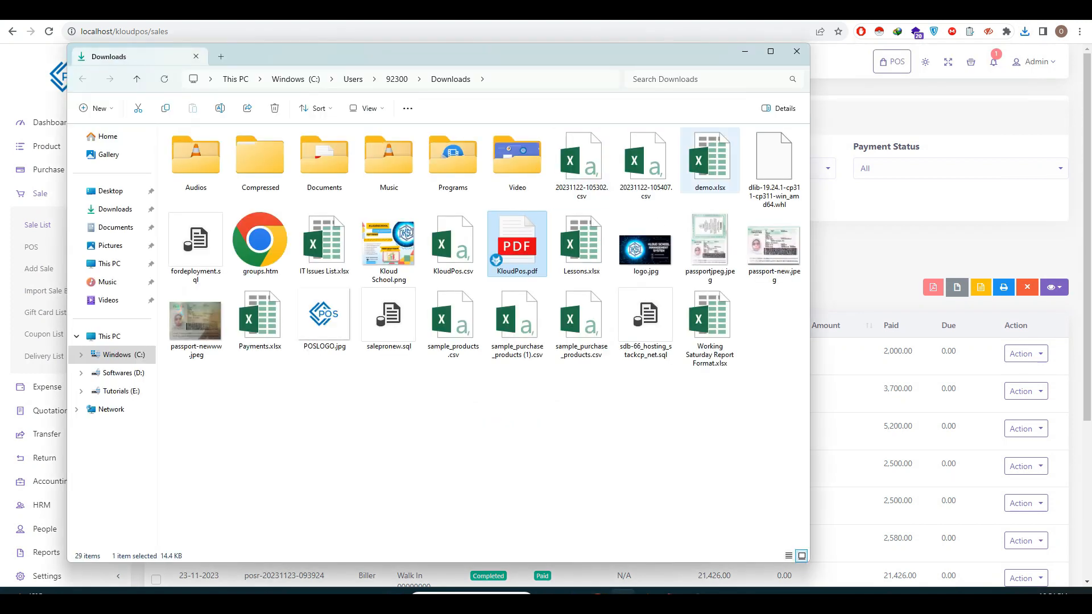
key(Return)
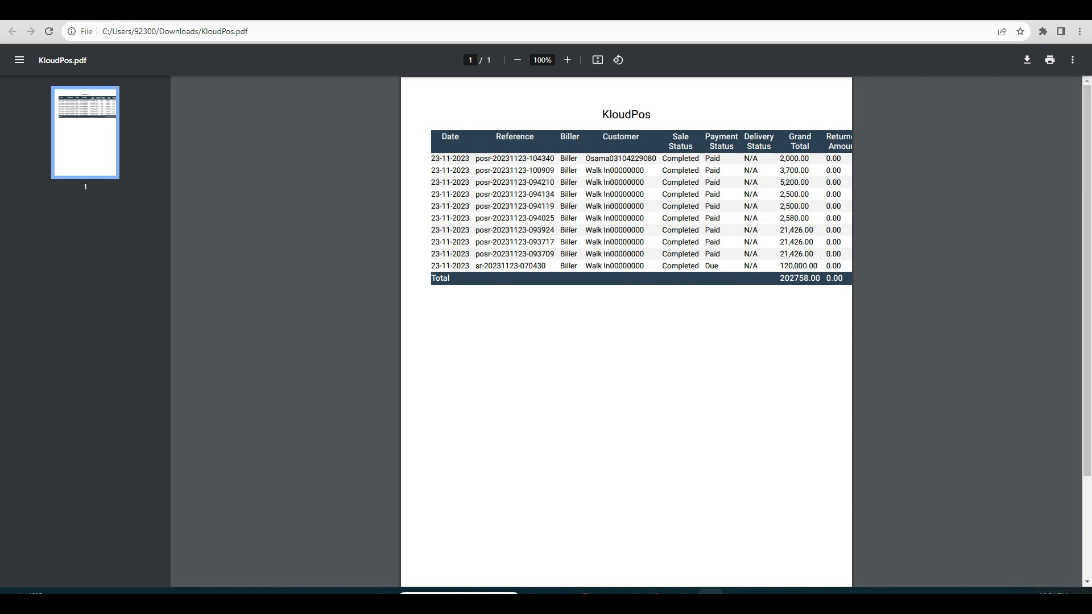
key(alt+F4)
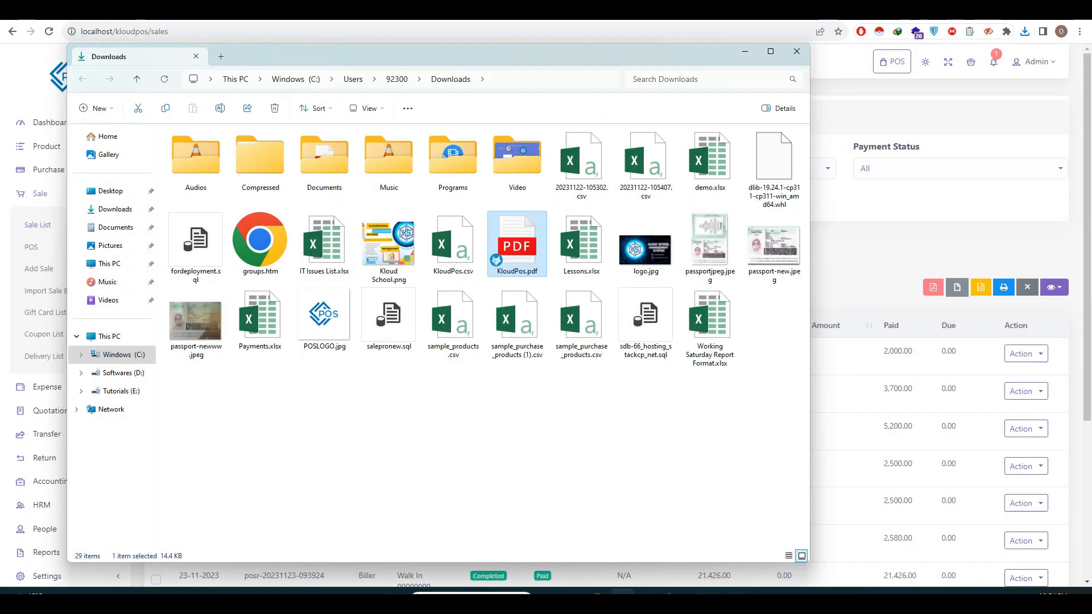
key(alt+F4)
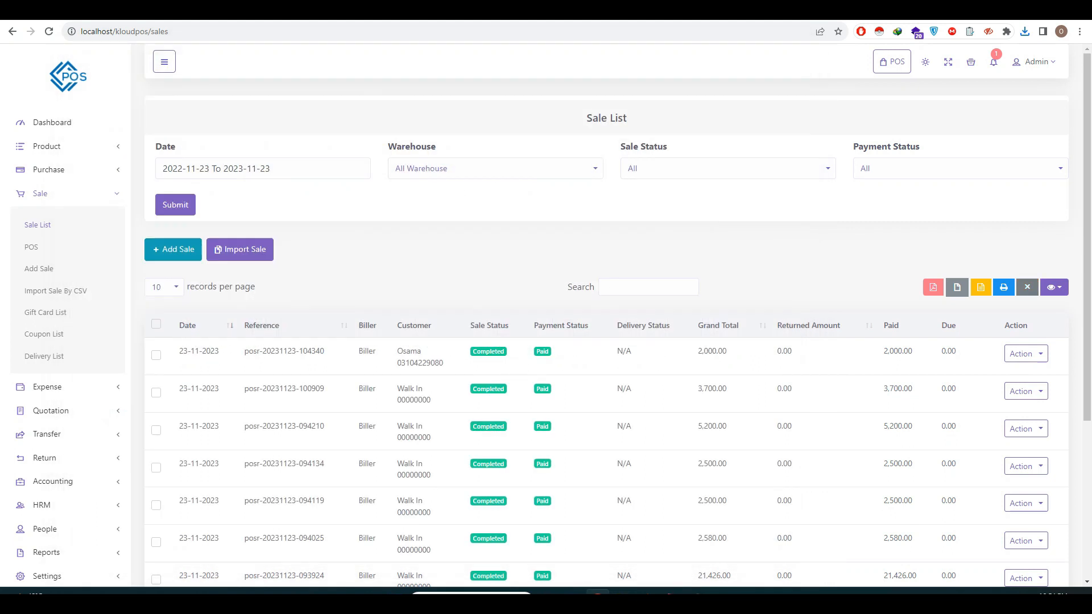
Try to delete sales from the sale list with none selected and dismiss the alert.
click(1027, 286)
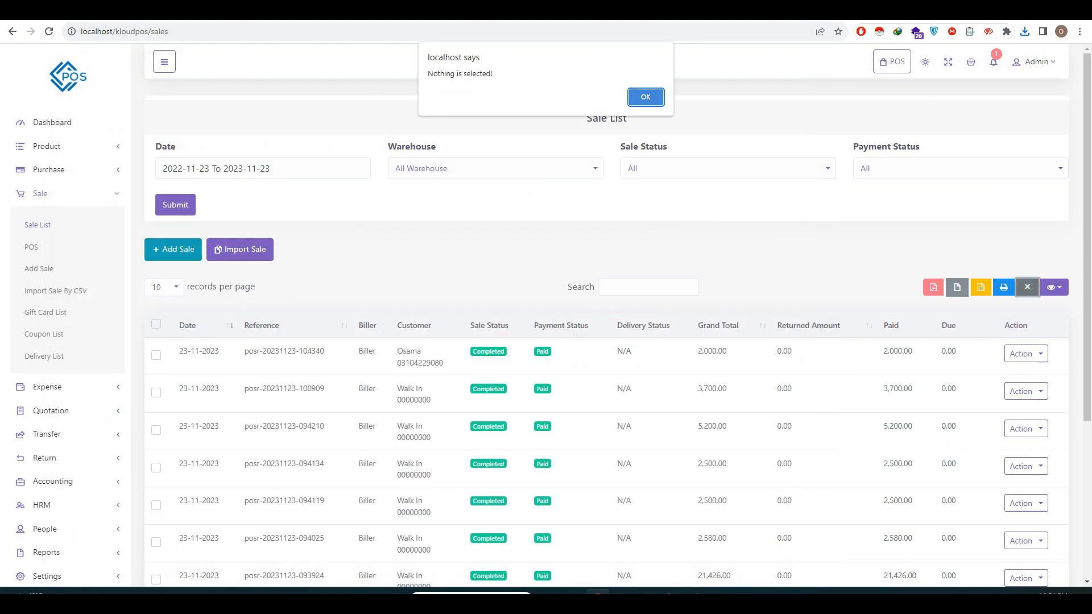
click(645, 97)
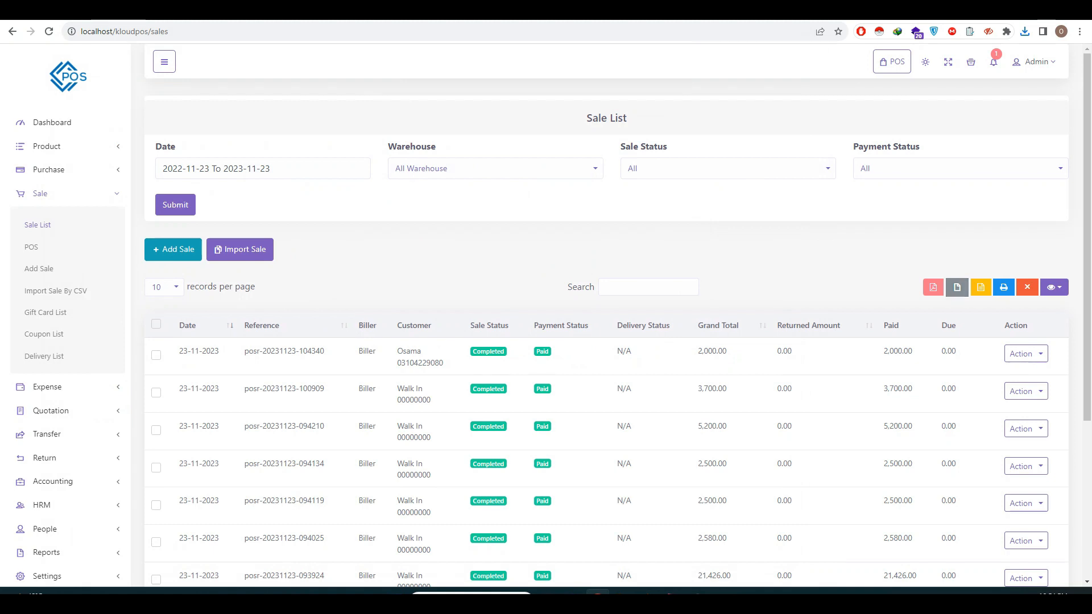
Hide the Paid column in the sale list and show it again.
click(1055, 287)
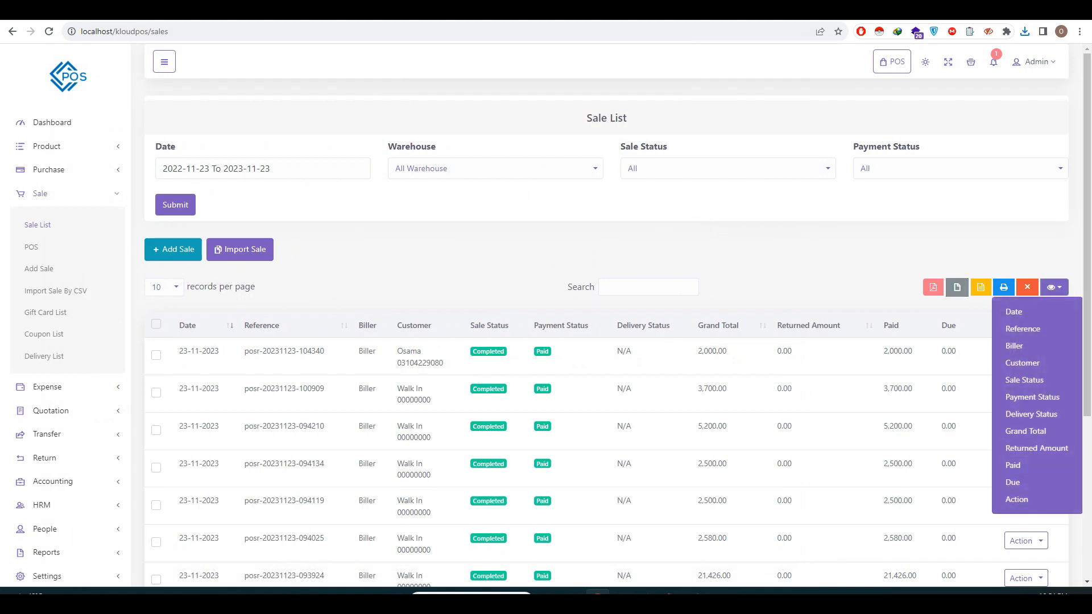
click(1013, 465)
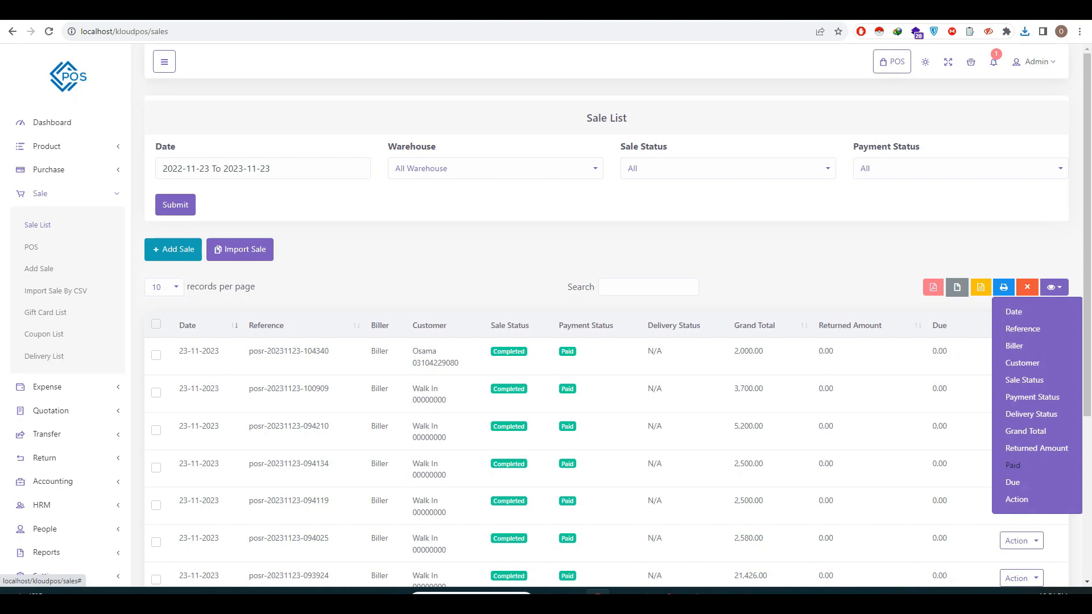
click(1013, 465)
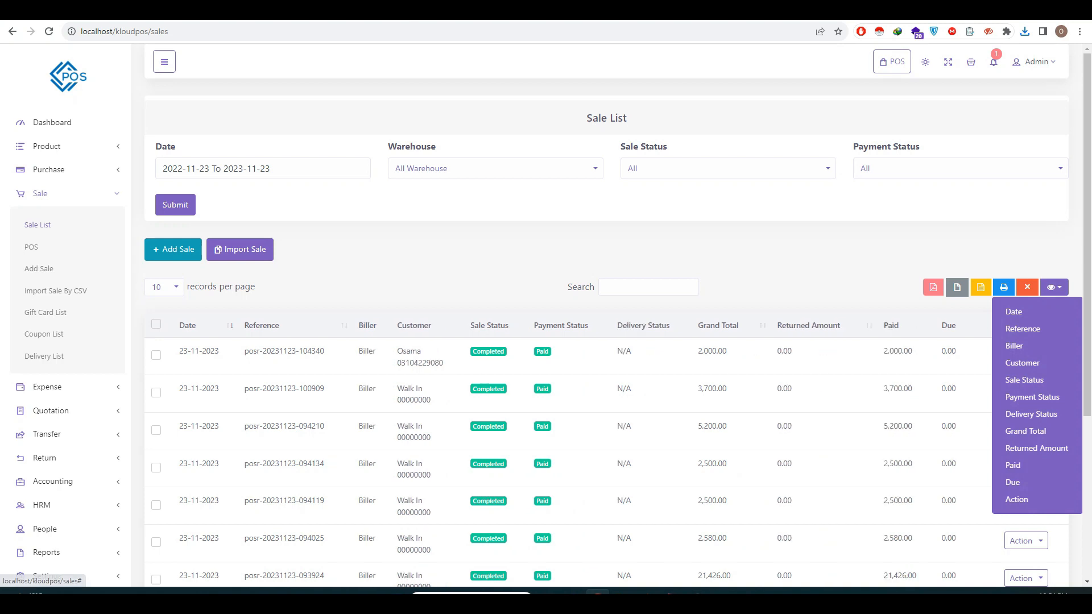
key(Escape)
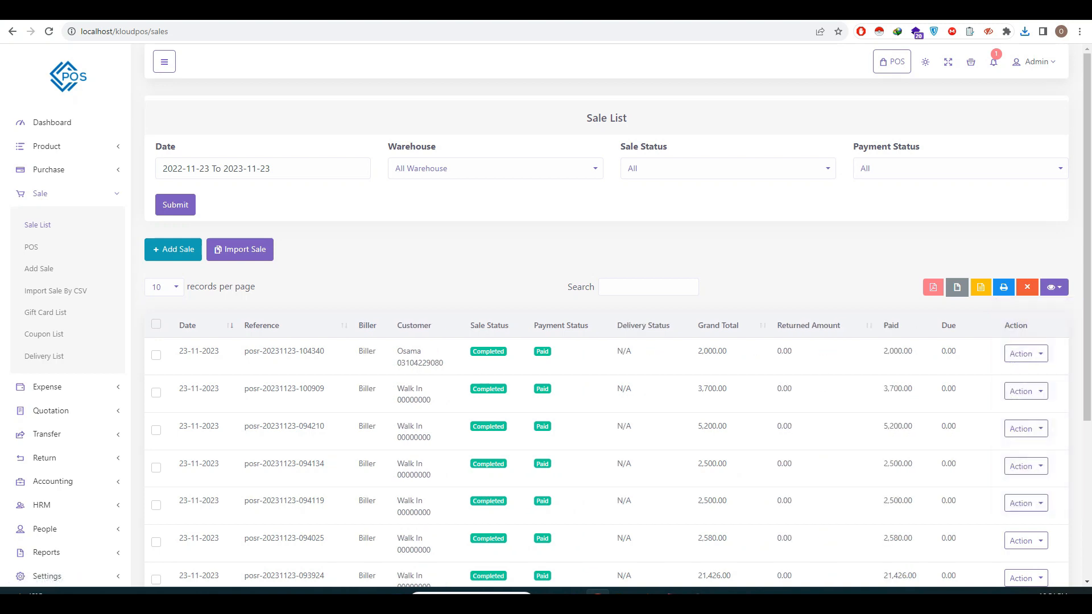